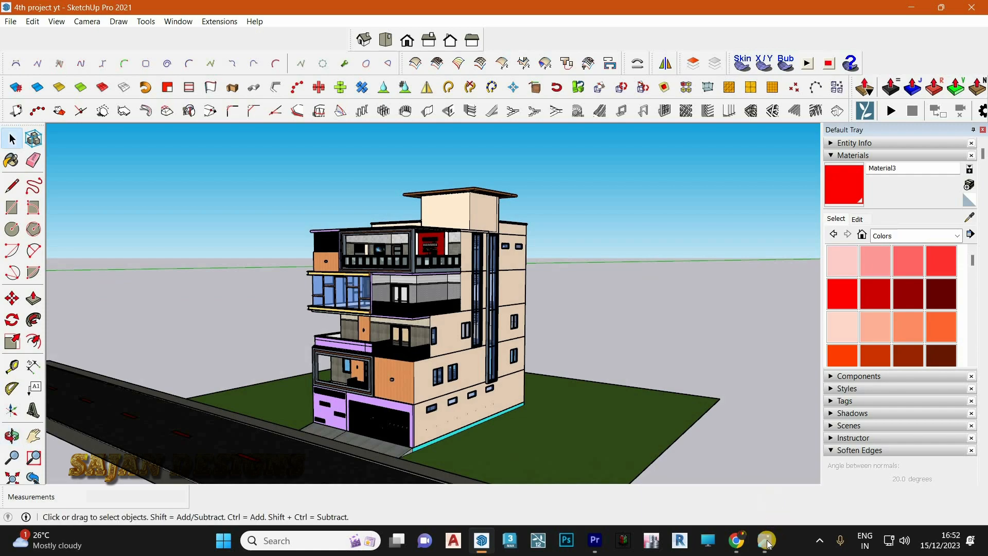
# - Compare the rendered exterior image 1.png with the assembled multi-storey building model in SketchUp
pyautogui.click(766, 540)
pyautogui.scroll(3, 416, 243)
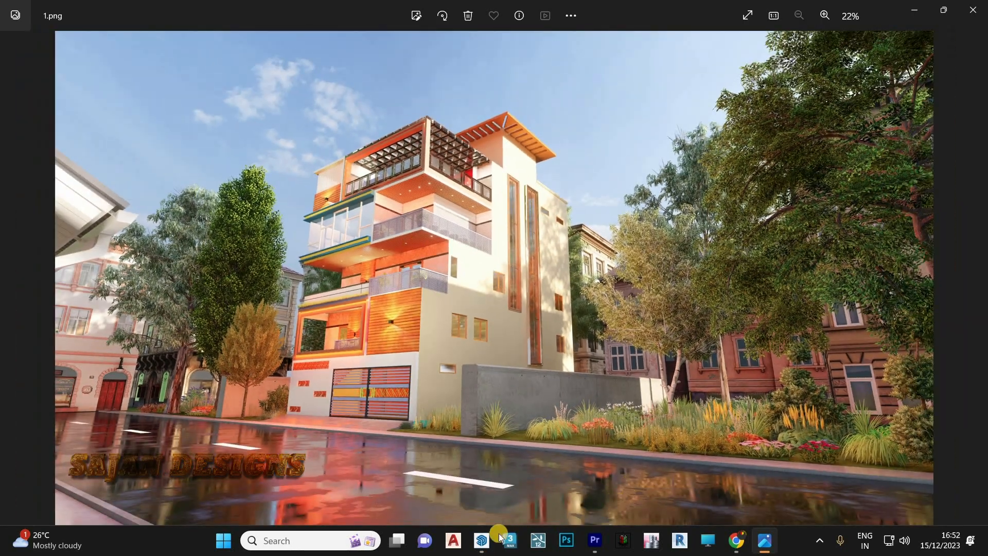
pyautogui.click(482, 540)
pyautogui.moveTo(579, 247); pyautogui.dragTo(468, 411, button='middle')
pyautogui.moveTo(278, 379); pyautogui.dragTo(439, 388, button='middle')
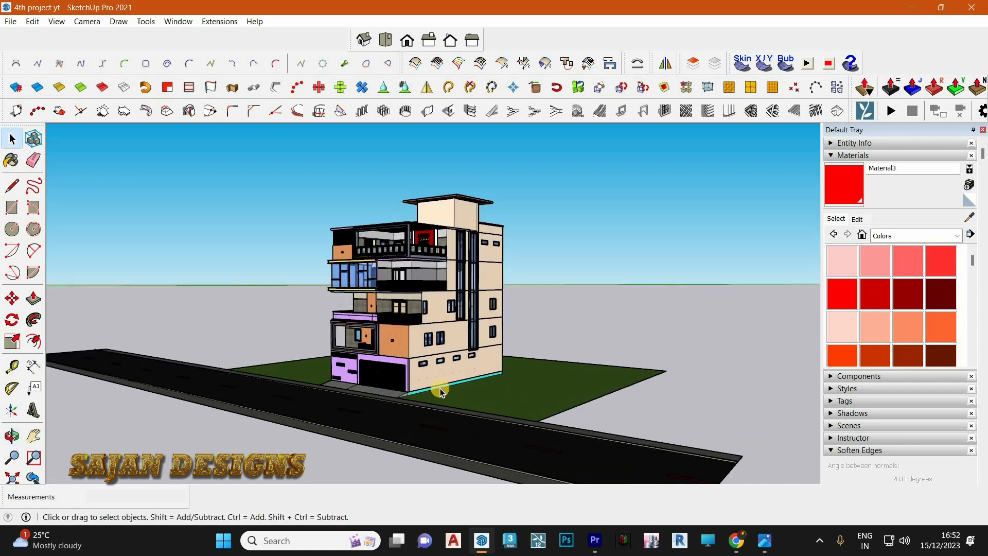
pyautogui.click(764, 541)
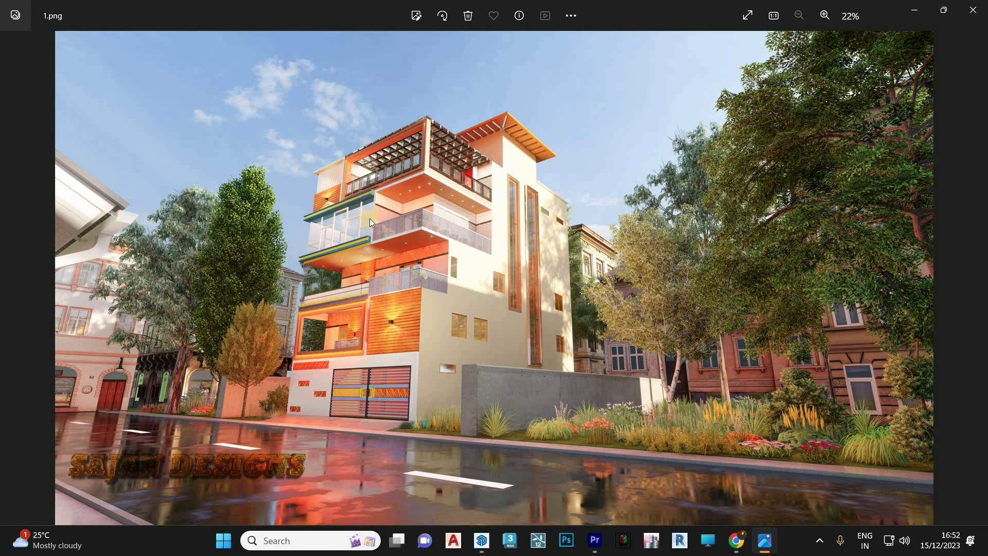
pyautogui.click(479, 535)
pyautogui.scroll(5, 394, 307)
pyautogui.moveTo(379, 302); pyautogui.dragTo(415, 303, button='middle')
pyautogui.scroll(-1, 436, 322)
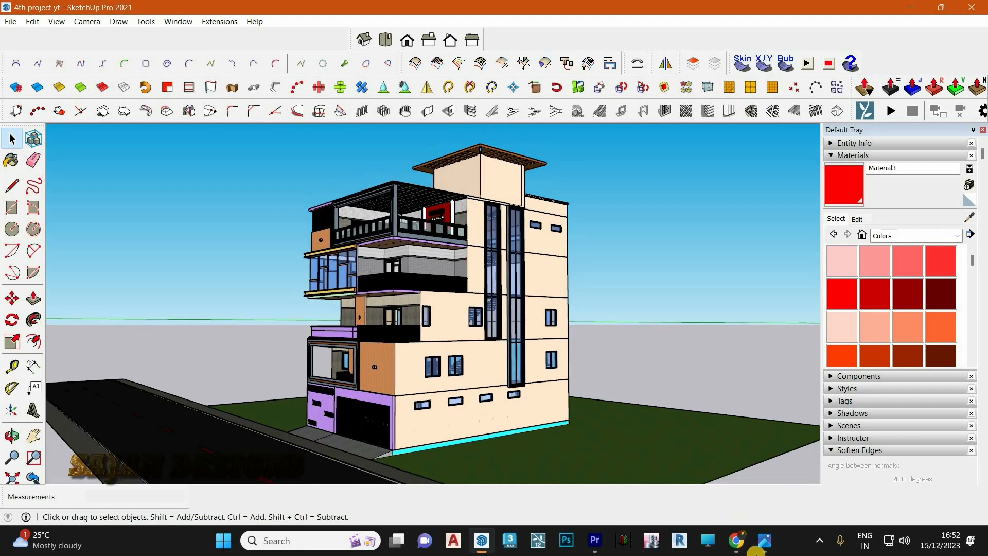
pyautogui.click(764, 546)
pyautogui.click(764, 548)
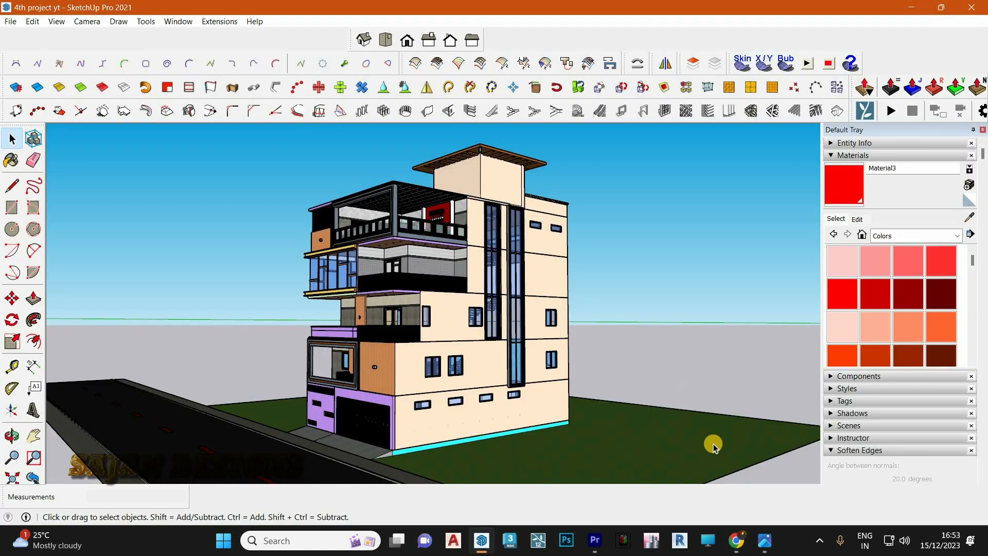
# - Switch to Chrome to view the YouTube tutorial on creating a 3D model in SketchUp
pyautogui.click(739, 541)
pyautogui.doubleClick(468, 319)
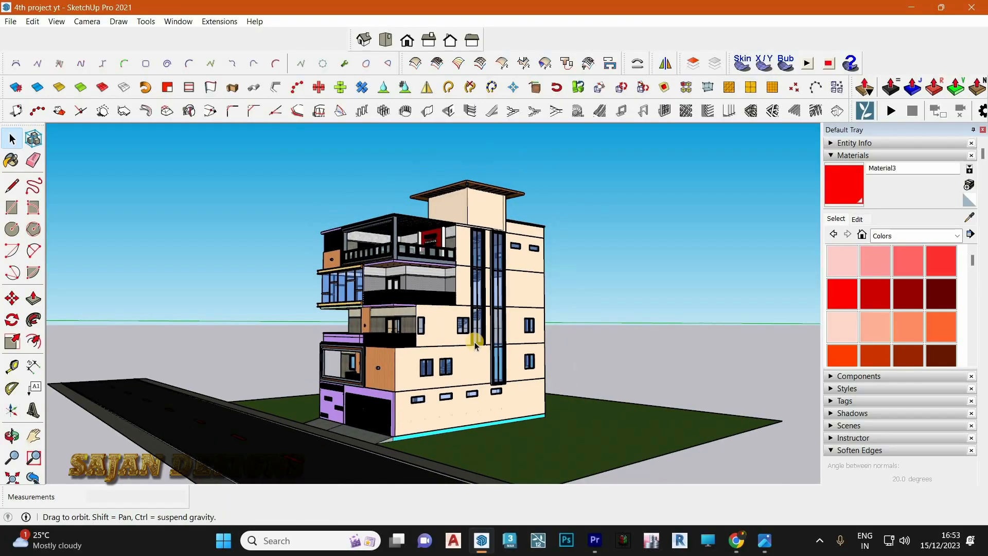
# - Examine the assembled building in SketchUp and the separate floor models lined up beside the green plot
pyautogui.moveTo(470, 337); pyautogui.dragTo(439, 332, button='middle')
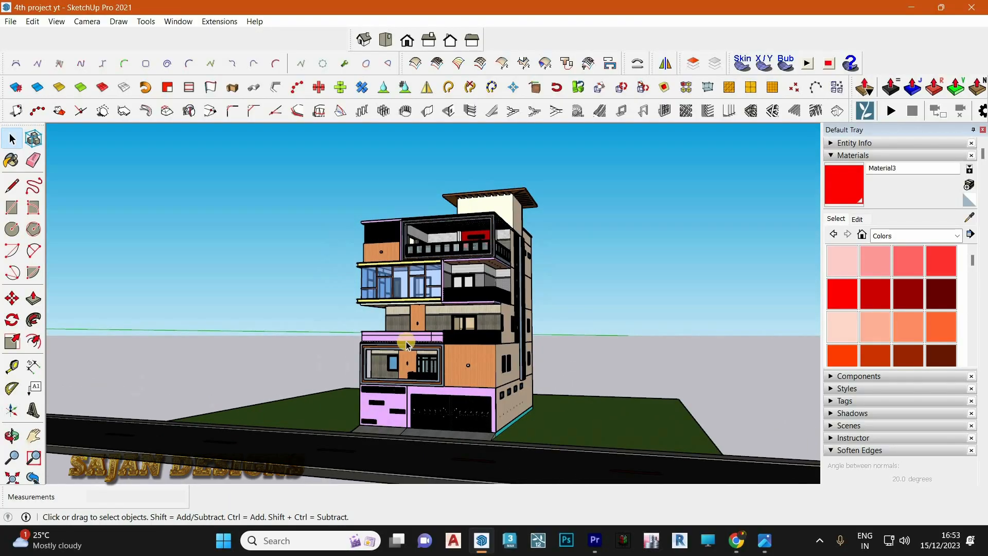
pyautogui.scroll(-5, 308, 320)
pyautogui.moveTo(313, 322); pyautogui.dragTo(750, 350, button='middle')
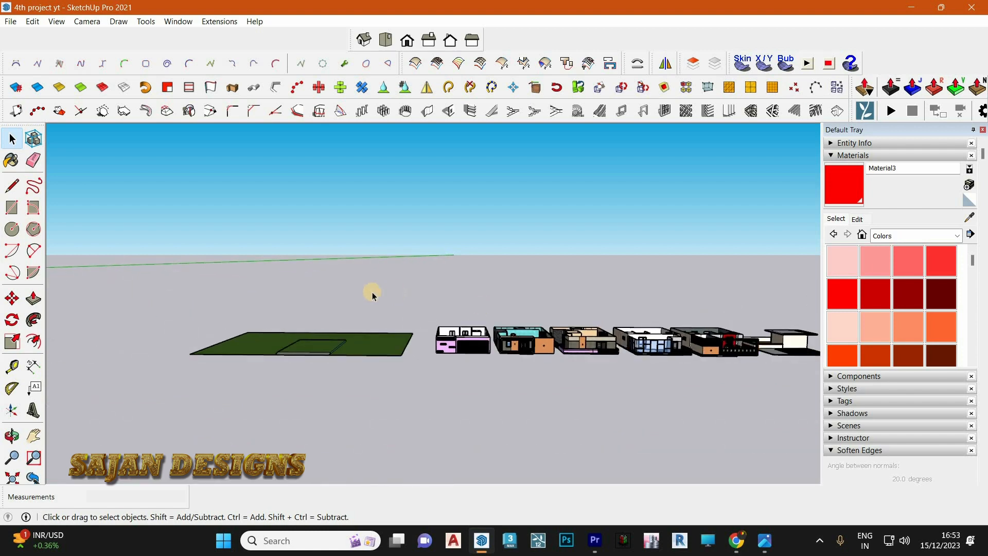
pyautogui.scroll(-2, 483, 333)
pyautogui.scroll(4, 486, 331)
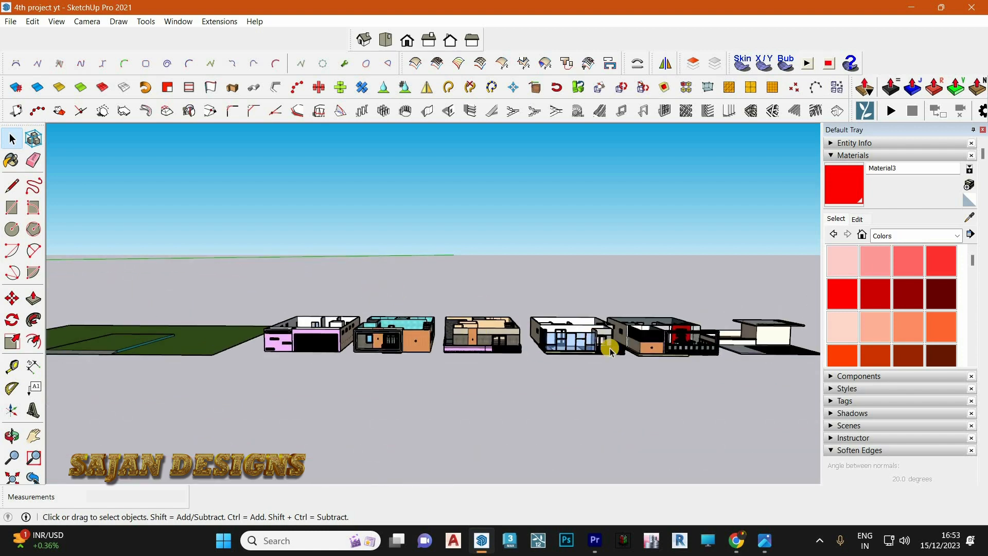
pyautogui.scroll(-3, 658, 374)
pyautogui.moveTo(650, 371); pyautogui.dragTo(404, 329, button='middle')
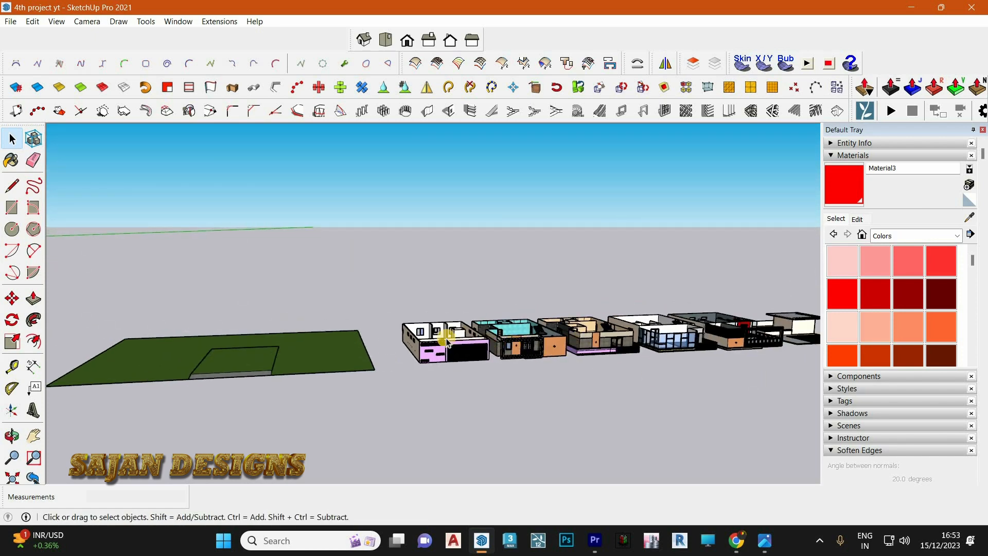
pyautogui.scroll(4, 474, 343)
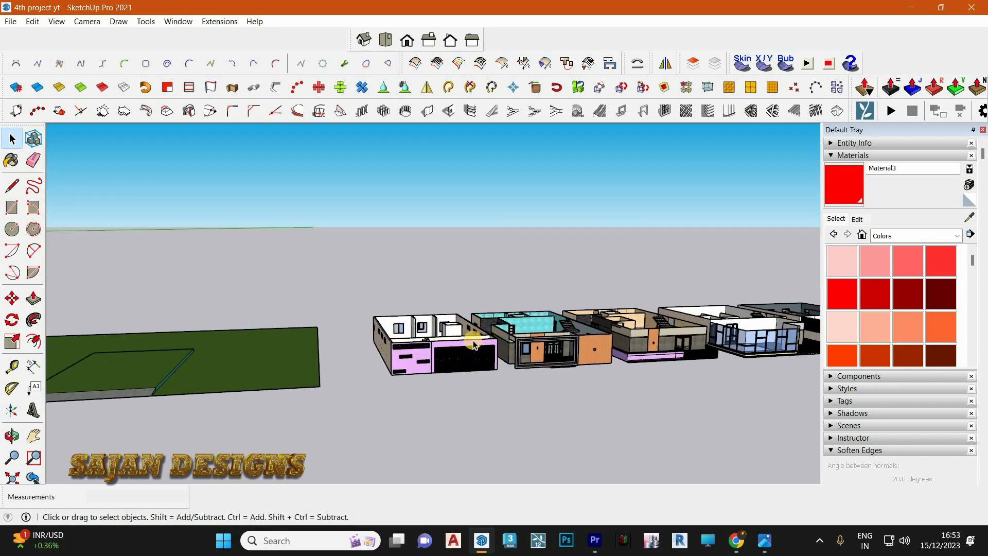
pyautogui.scroll(5, 442, 363)
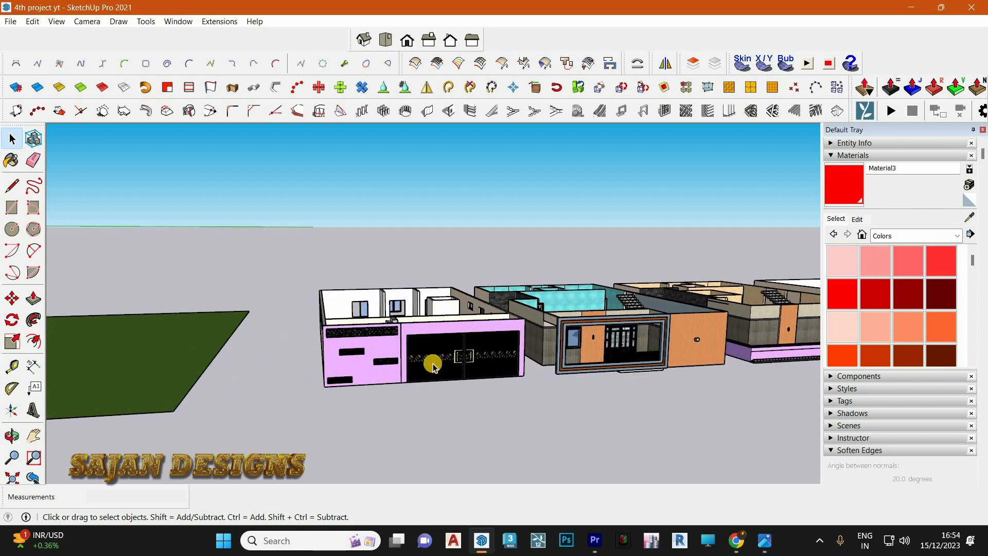
# - Inspect the ground floor model's gate facade, grille openings and the windows in its rear wall
pyautogui.moveTo(565, 364); pyautogui.dragTo(491, 291, button='middle')
pyautogui.scroll(2, 494, 295)
pyautogui.scroll(2, 494, 295)
pyautogui.moveTo(377, 307); pyautogui.dragTo(520, 301, button='middle')
pyautogui.scroll(-3, 478, 295)
pyautogui.scroll(-5, 480, 346)
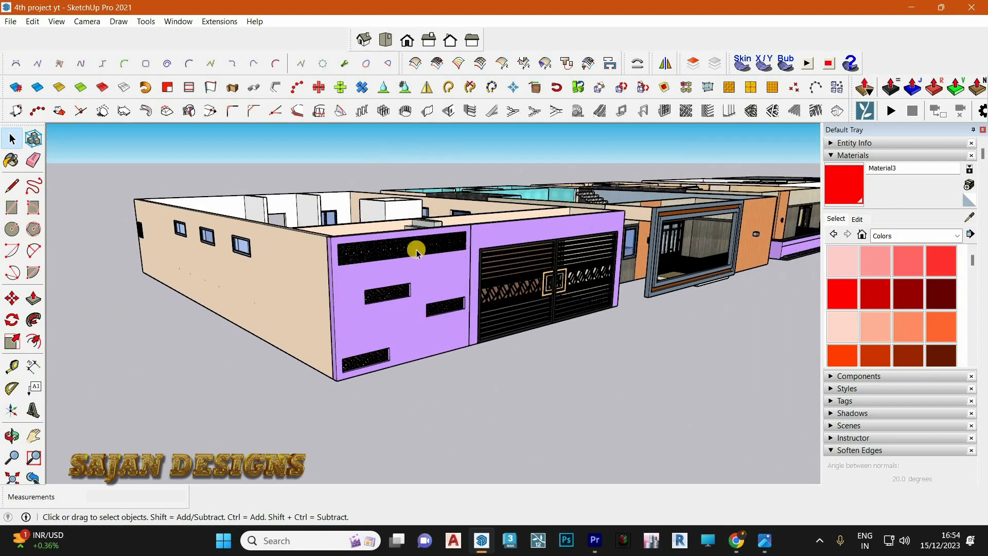
pyautogui.scroll(2, 399, 247)
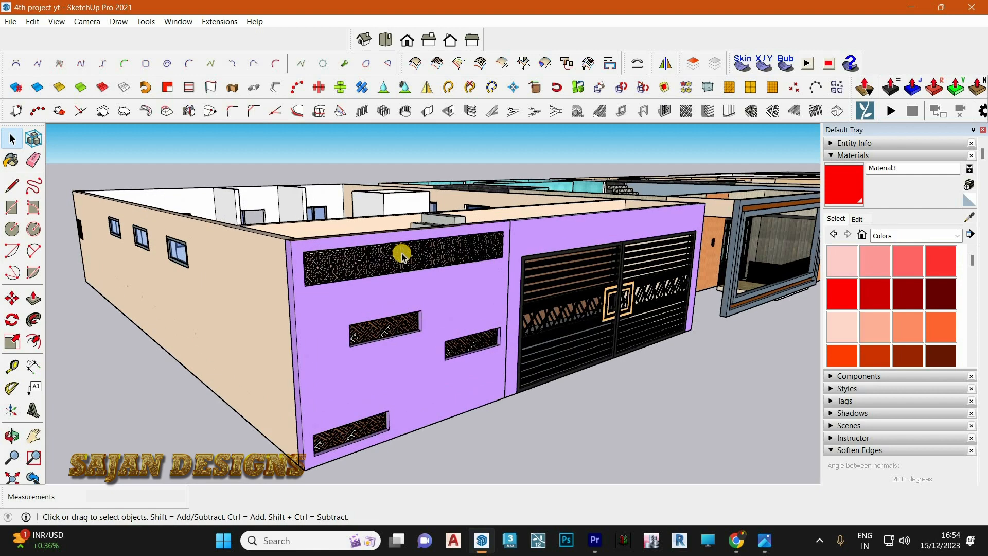
pyautogui.scroll(-3, 403, 253)
pyautogui.moveTo(470, 326); pyautogui.dragTo(301, 301, button='middle')
pyautogui.scroll(-5, 403, 325)
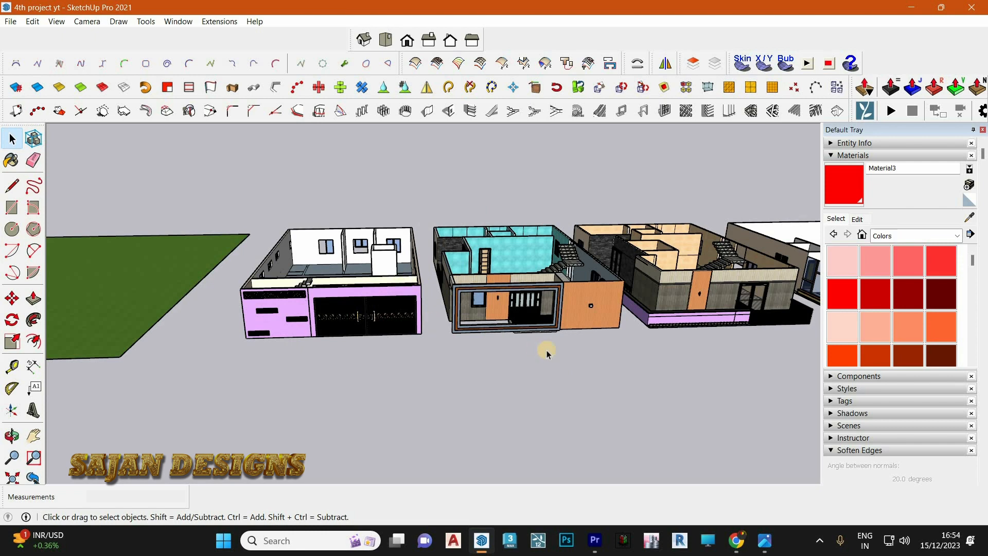
pyautogui.scroll(2, 455, 292)
pyautogui.moveTo(436, 359); pyautogui.dragTo(571, 258, button='middle')
pyautogui.scroll(4, 566, 258)
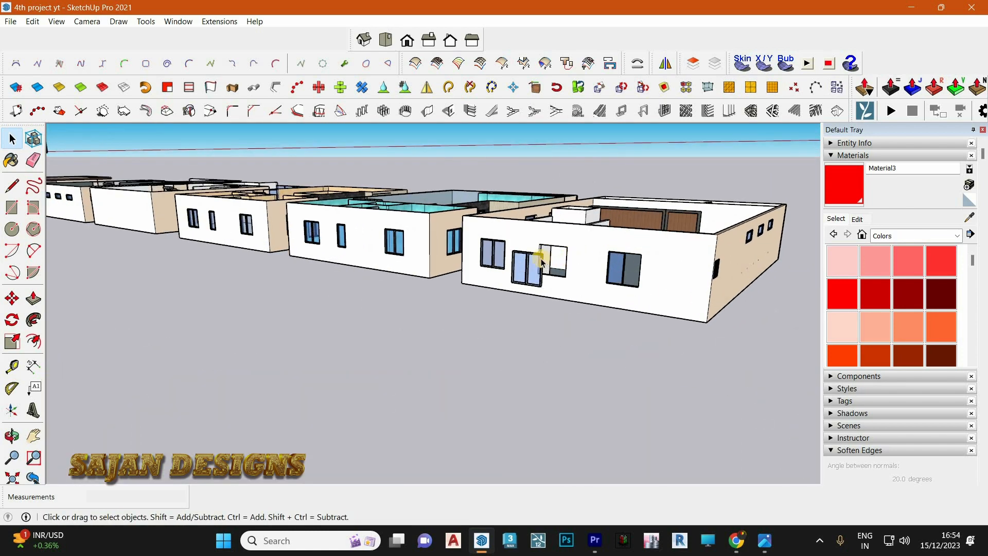
pyautogui.click(177, 22)
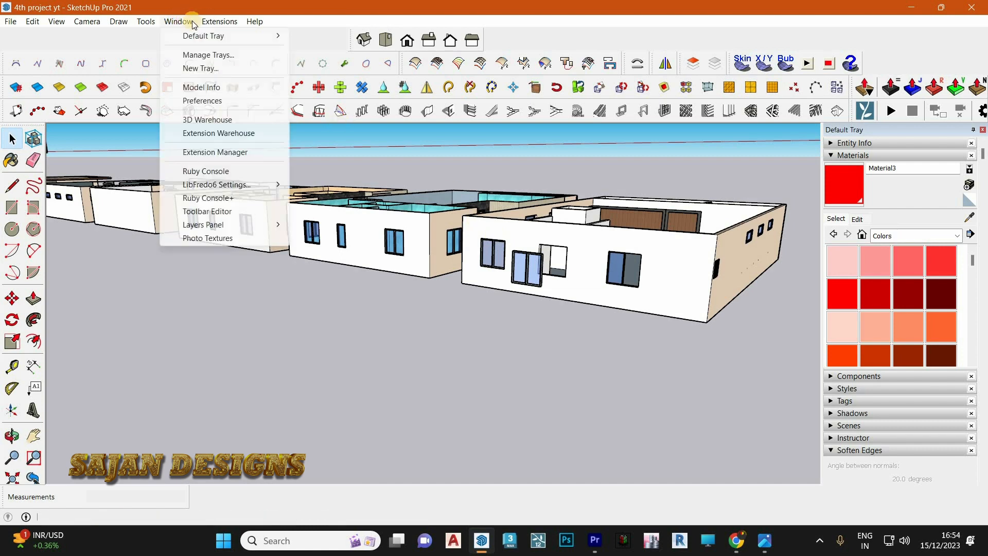
pyautogui.click(199, 120)
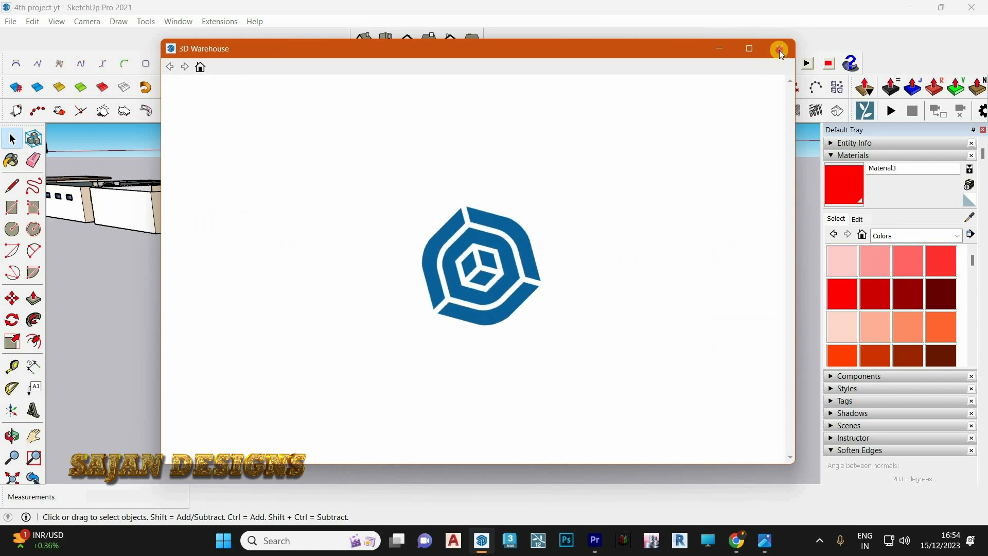
pyautogui.click(780, 50)
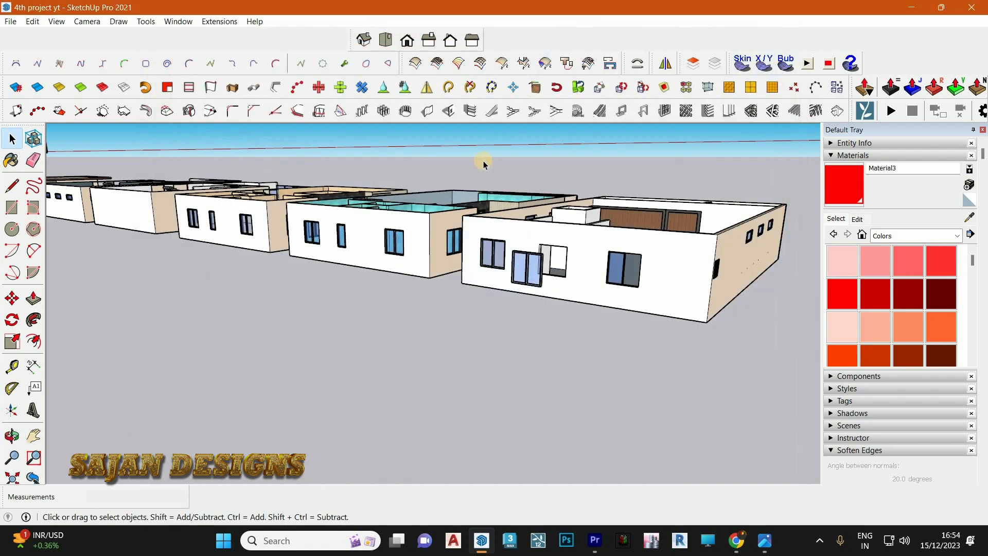
pyautogui.click(185, 20)
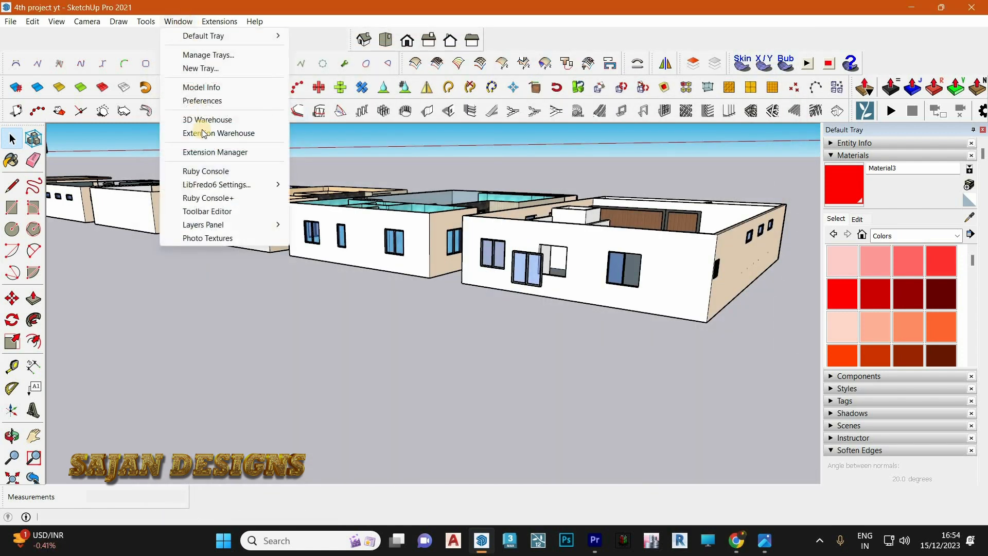
pyautogui.click(185, 22)
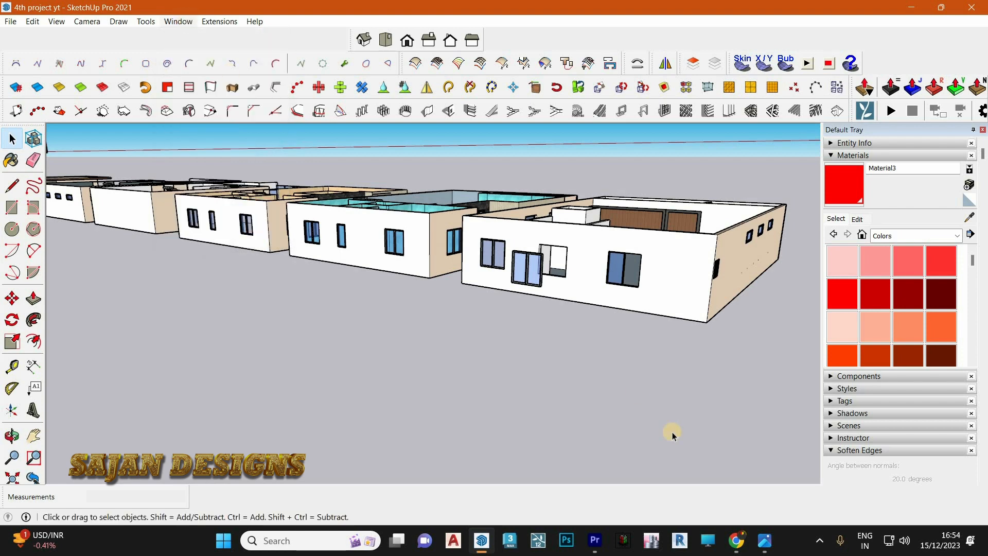
# - Switch to the 3D Warehouse page in Chrome and browse the door models
pyautogui.click(737, 540)
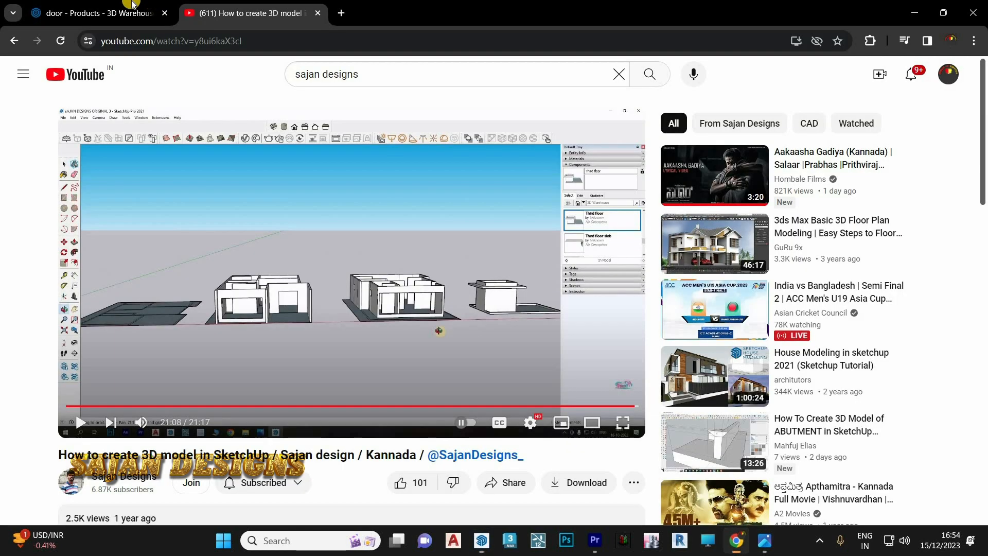
pyautogui.click(95, 11)
pyautogui.scroll(5, 418, 221)
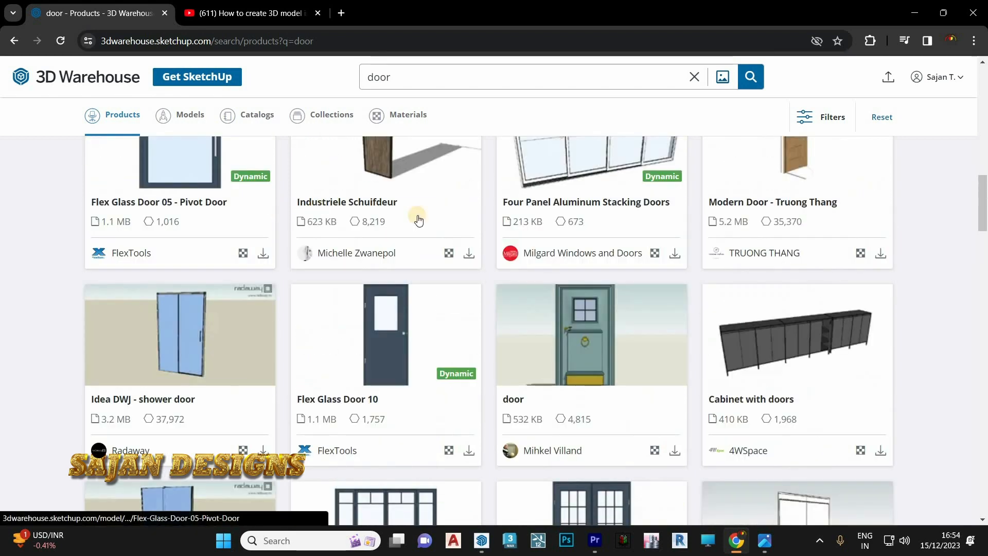
pyautogui.scroll(5, 418, 221)
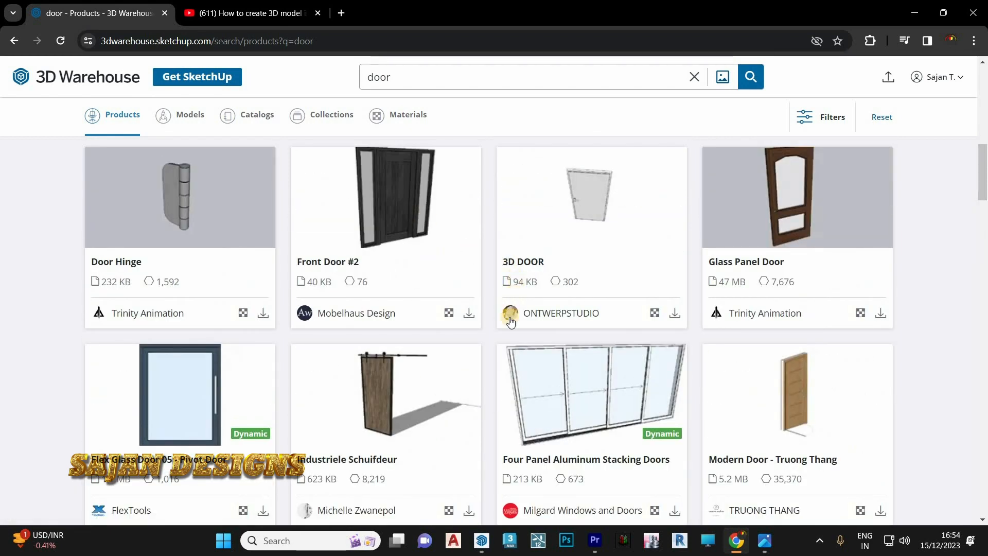
pyautogui.scroll(-1, 494, 304)
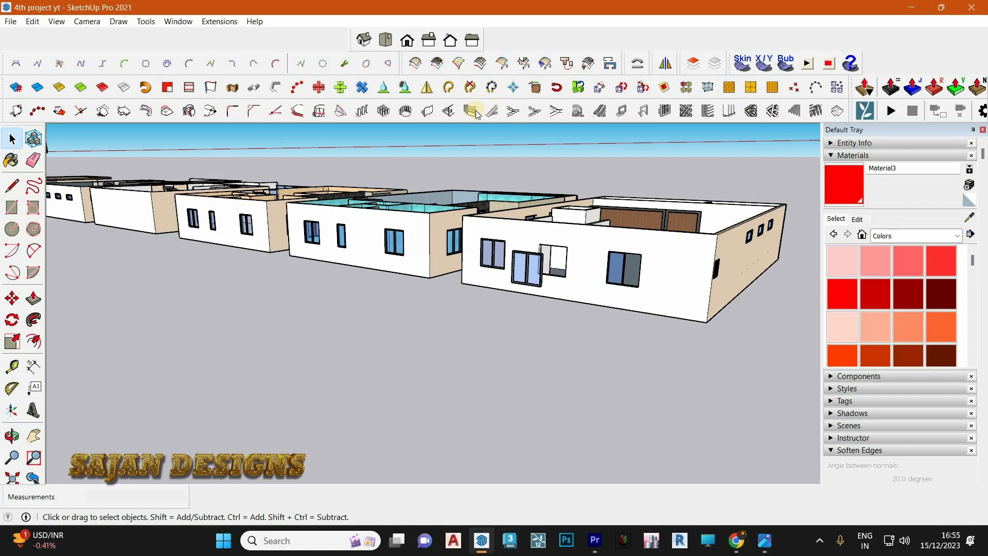
# - Search 3D Warehouse products for "window" and look through the window models
pyautogui.click(407, 76)
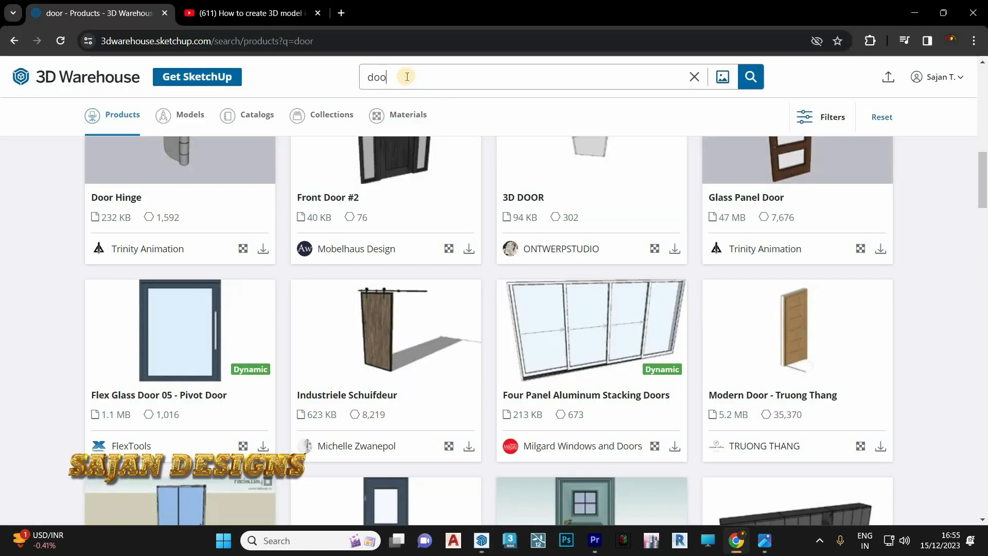
pyautogui.press('BackSpace')
pyautogui.press('BackSpace')
pyautogui.press('BackSpace')
pyautogui.click(751, 77)
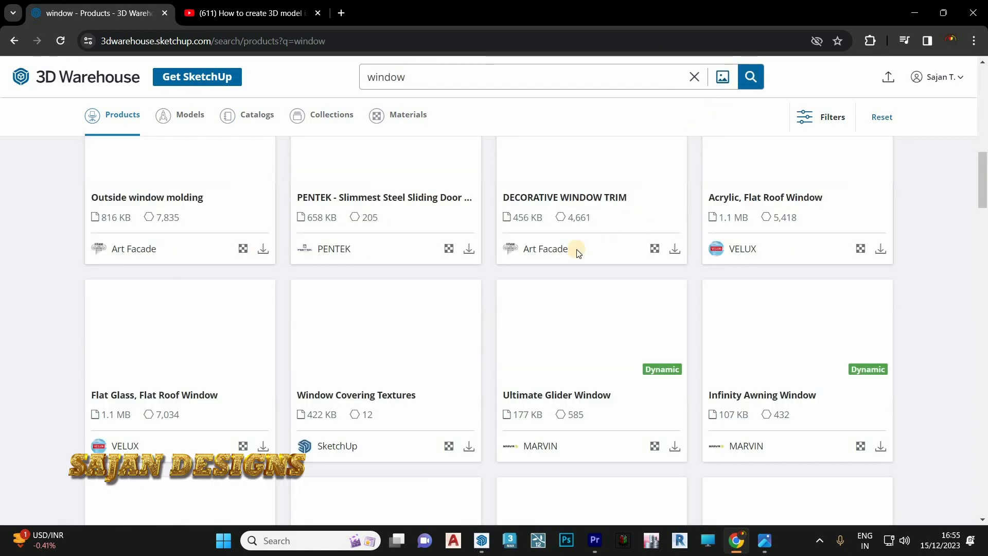
pyautogui.scroll(3, 508, 260)
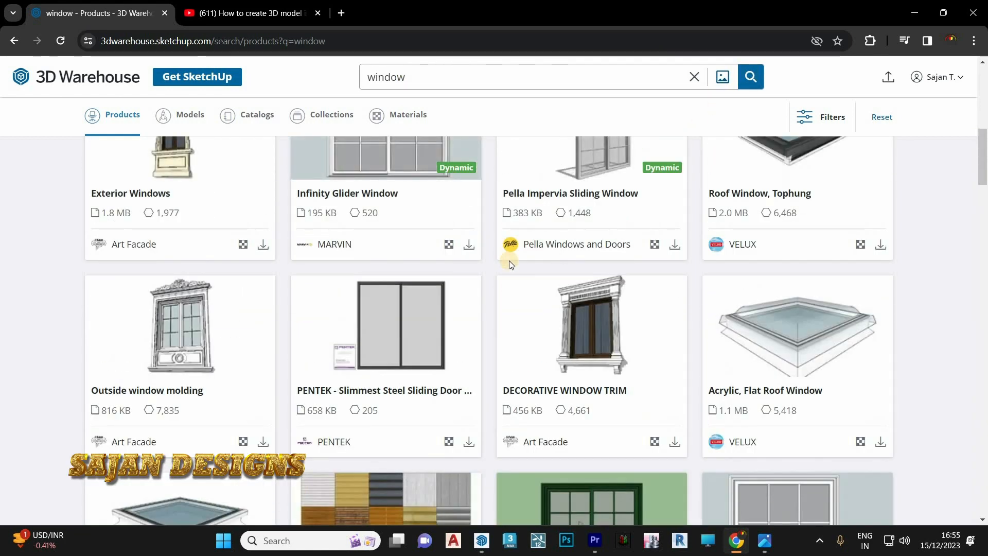
pyautogui.scroll(-1, 509, 260)
pyautogui.scroll(-1, 558, 273)
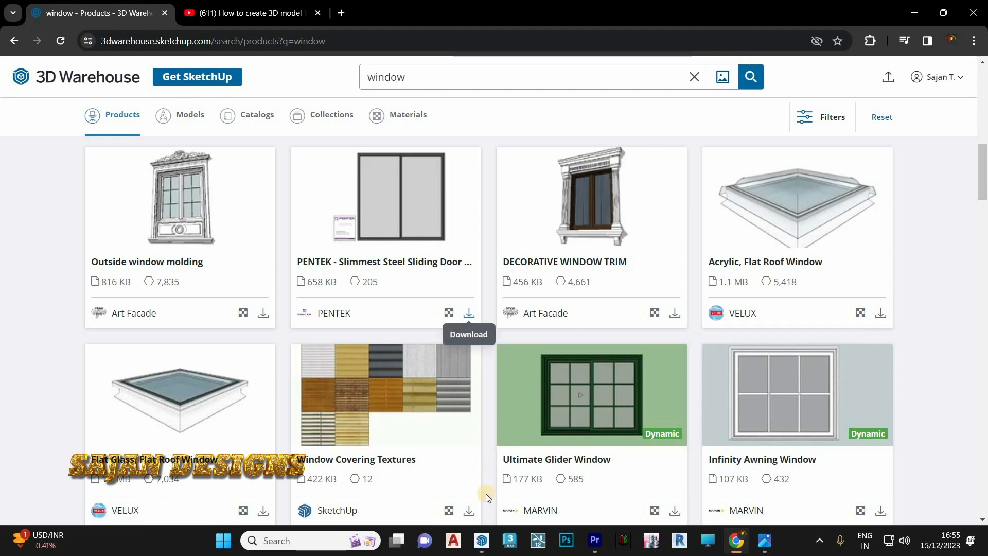
# - Switch back to SketchUp and erase the glazed two-panel window from the large opening in the ground floor's rear wall
pyautogui.click(481, 540)
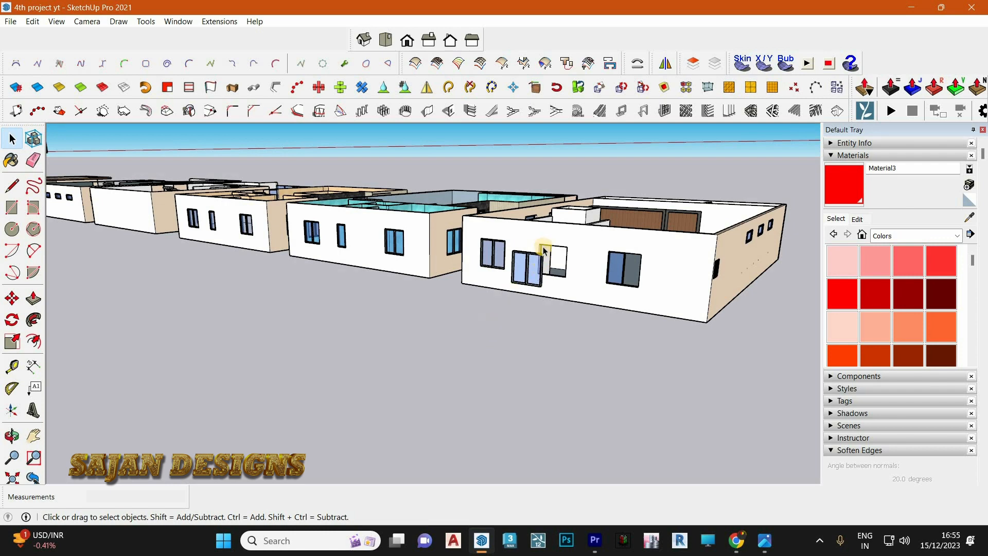
pyautogui.scroll(5, 544, 249)
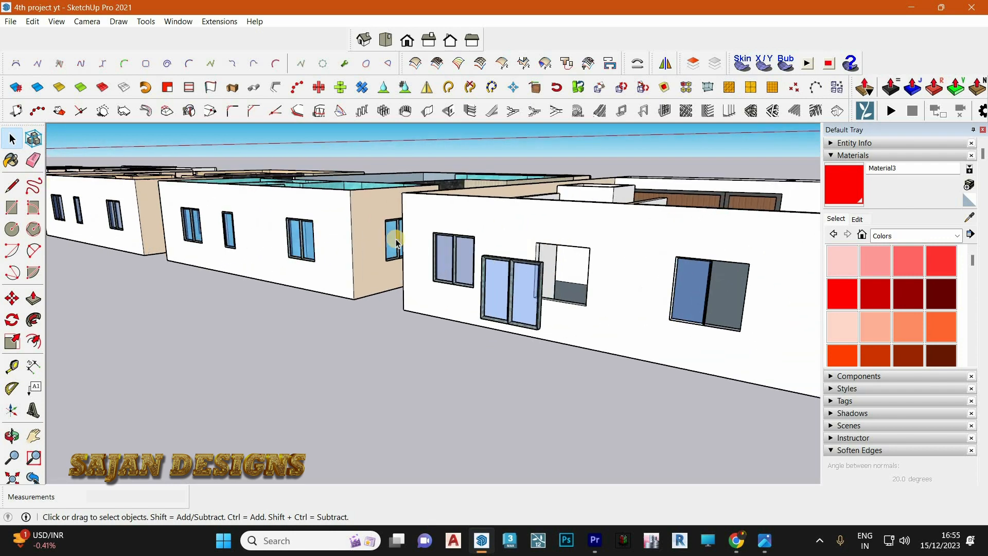
pyautogui.scroll(-4, 546, 222)
pyautogui.scroll(3, 545, 223)
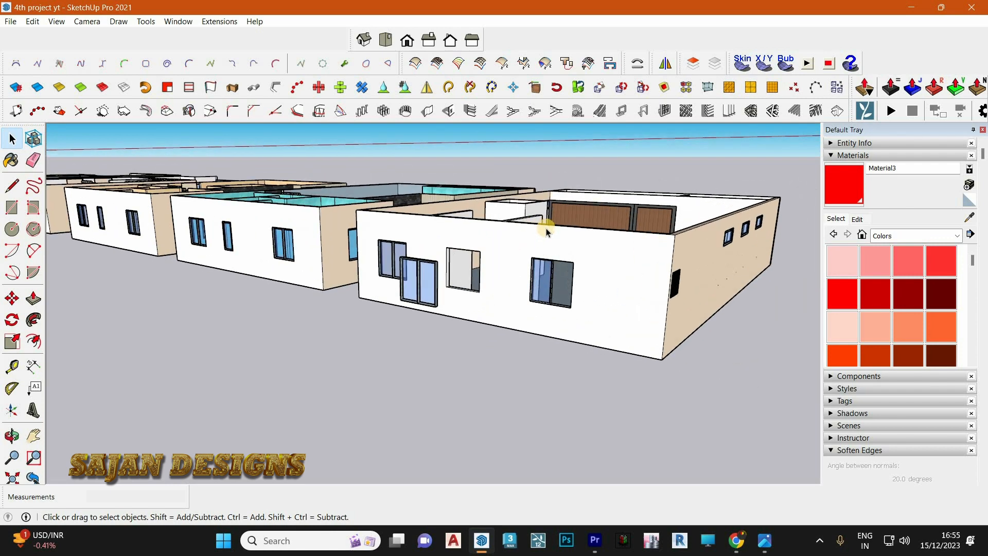
pyautogui.scroll(4, 533, 252)
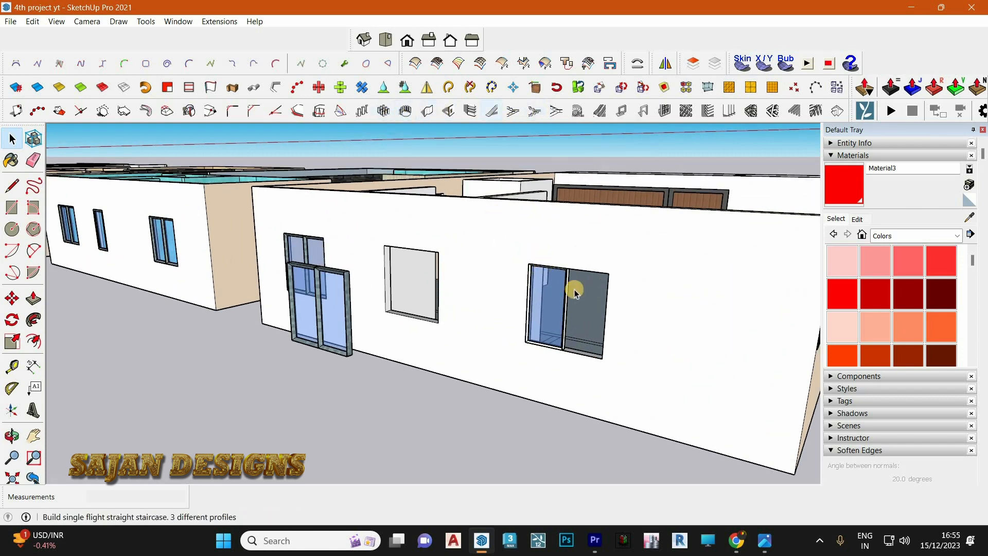
pyautogui.moveTo(569, 320)
pyautogui.mouseDown(button='middle')
pyautogui.moveTo(649, 298)
pyautogui.moveTo(525, 287)
pyautogui.moveTo(628, 286)
pyautogui.mouseUp(button='middle')
pyautogui.scroll(3, 627, 286)
pyautogui.scroll(-1, 547, 229)
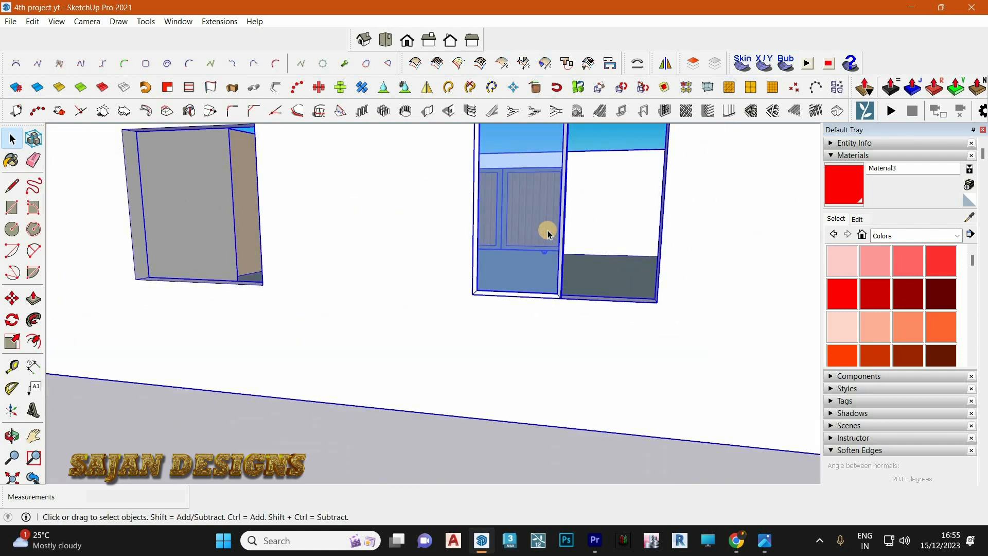
pyautogui.press('e')
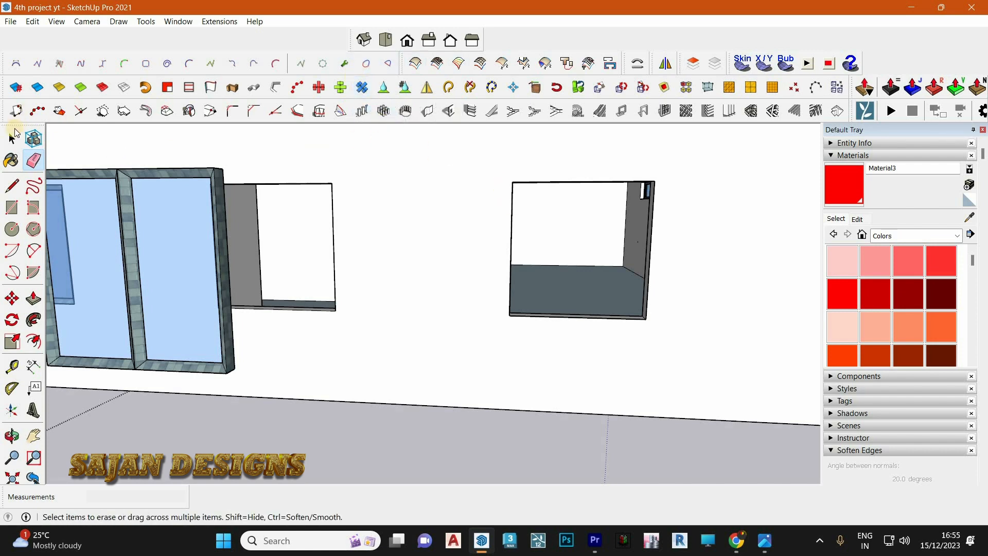
# - Inspect the row of separate floor models, the assembled building's front facade and its slatted first-floor balcony railing
pyautogui.click(12, 135)
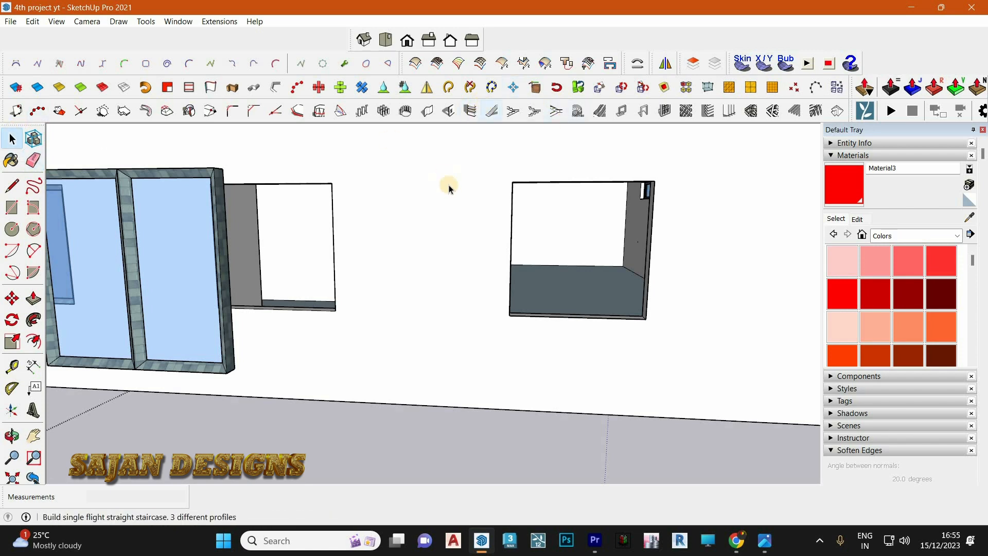
pyautogui.scroll(-5, 540, 232)
pyautogui.moveTo(540, 232); pyautogui.dragTo(505, 264, button='middle')
pyautogui.scroll(-3, 507, 273)
pyautogui.click(511, 313)
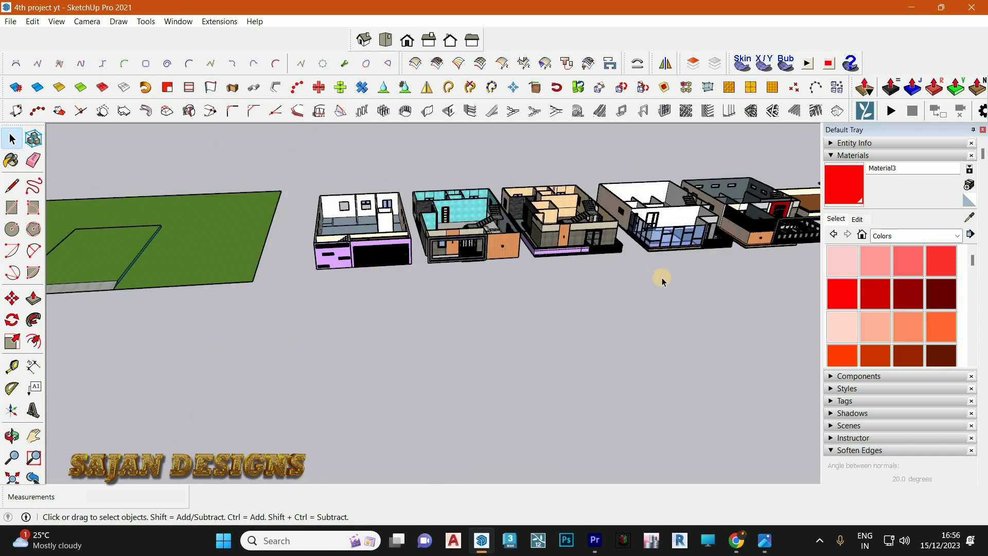
pyautogui.scroll(-4, 688, 275)
pyautogui.scroll(10, 375, 265)
pyautogui.moveTo(375, 264); pyautogui.dragTo(542, 180, button='middle')
pyautogui.scroll(-8, 564, 177)
pyautogui.scroll(5, 542, 180)
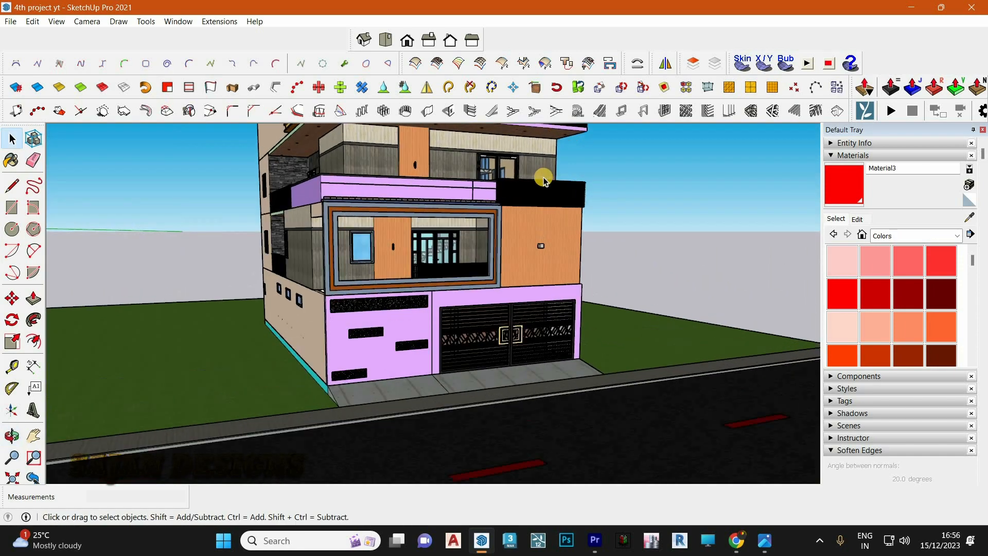
pyautogui.scroll(10, 516, 198)
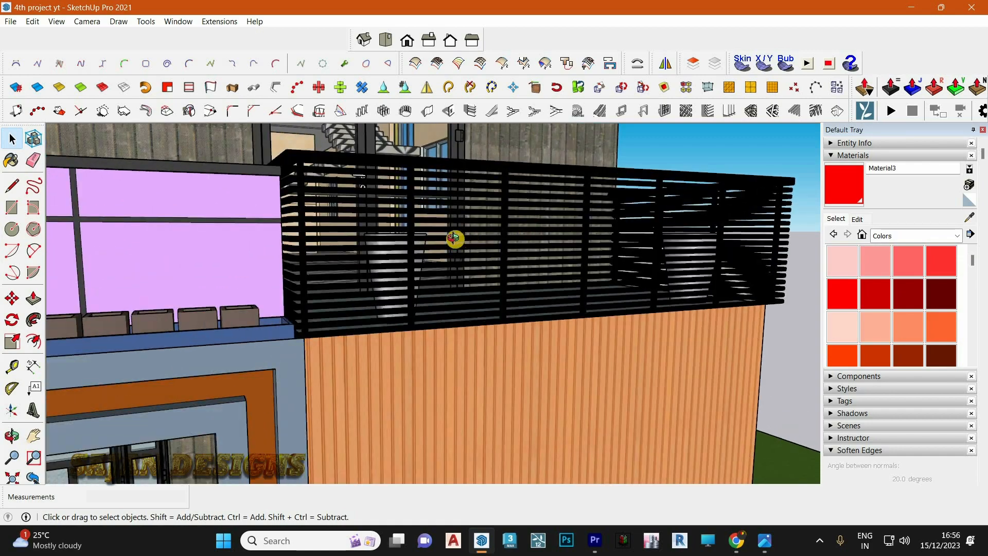
pyautogui.moveTo(454, 236)
pyautogui.mouseDown(button='middle')
pyautogui.moveTo(718, 507)
pyautogui.moveTo(674, 517)
pyautogui.mouseUp(button='middle')
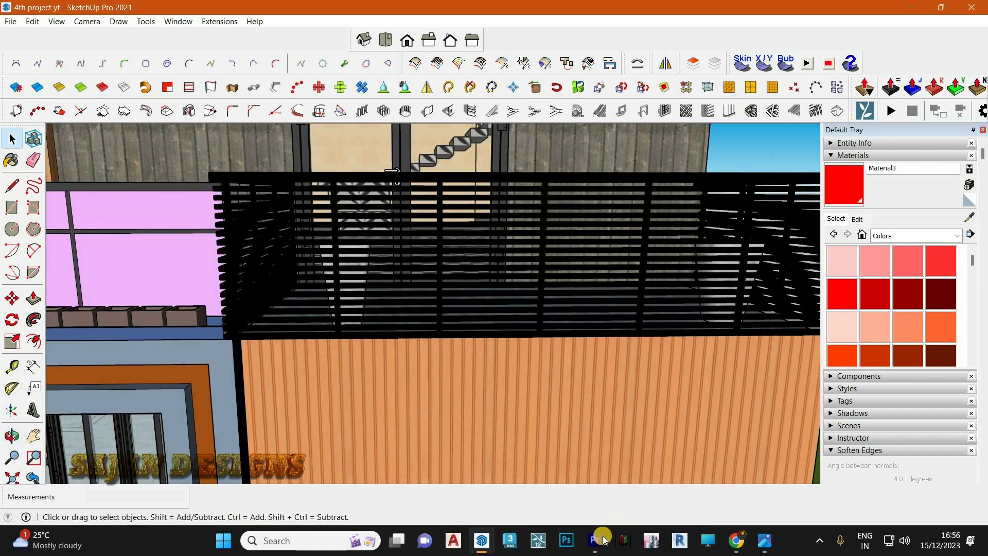
# - Switch to the image viewer, examine the balcony railing in the 1.png render, and return to the railing in SketchUp
pyautogui.click(762, 542)
pyautogui.scroll(10, 412, 399)
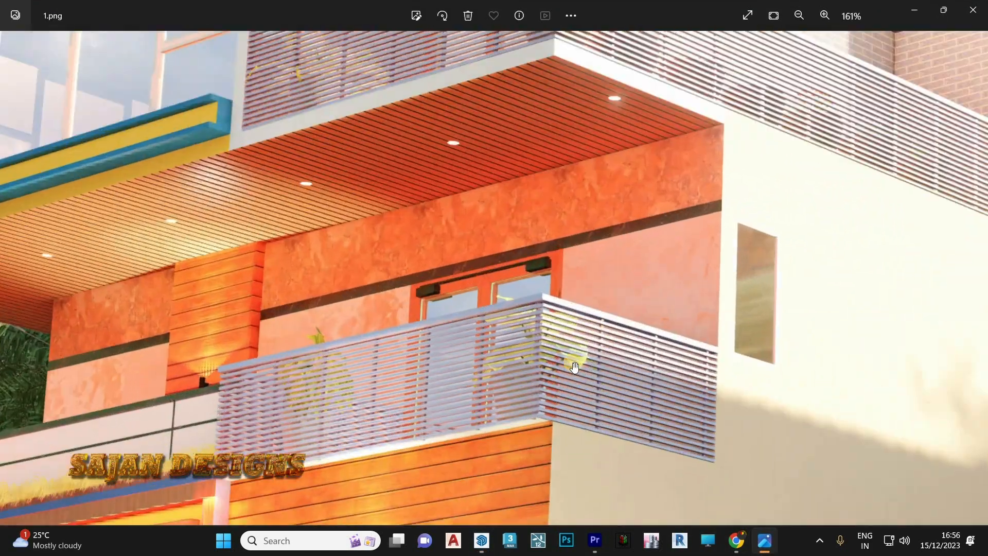
pyautogui.scroll(-6, 515, 368)
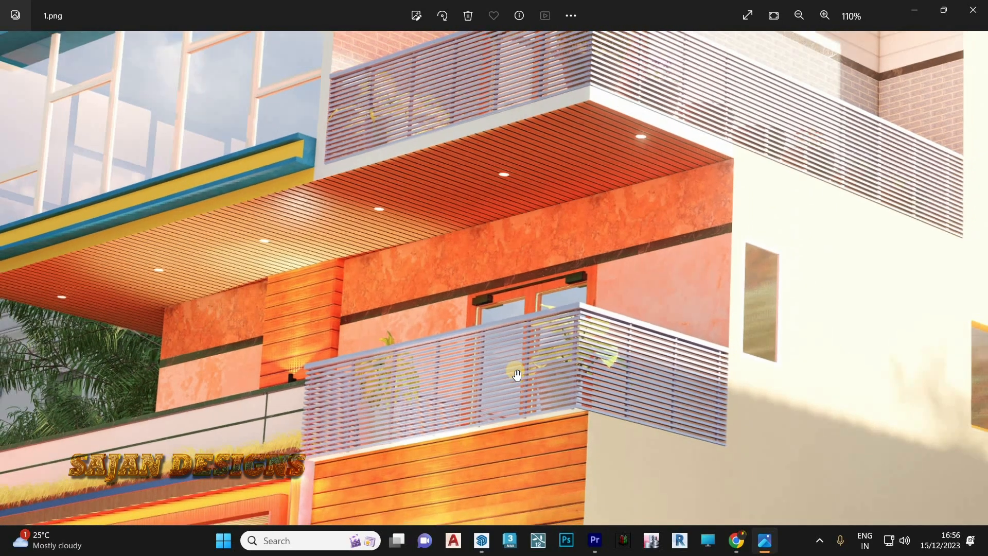
pyautogui.scroll(-4, 512, 363)
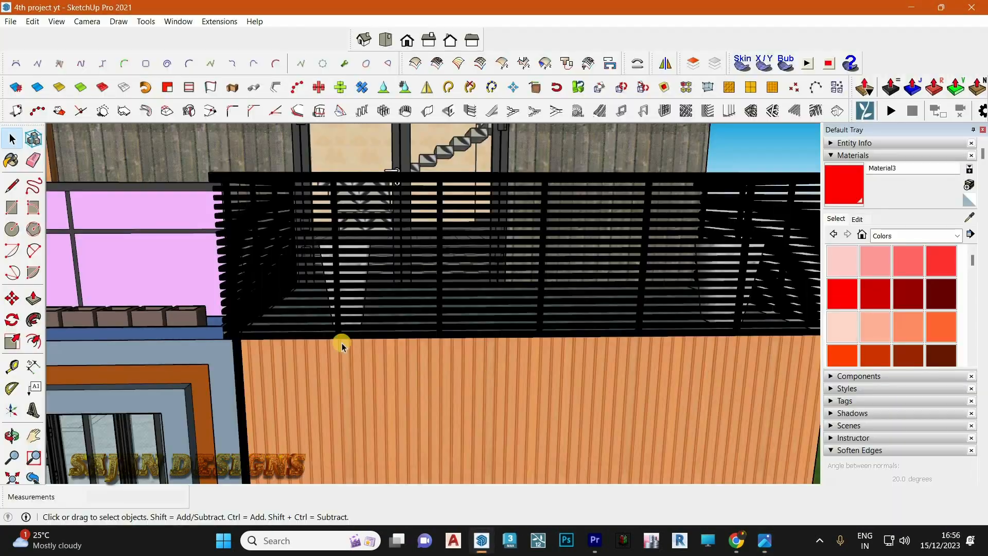
pyautogui.scroll(-4, 342, 341)
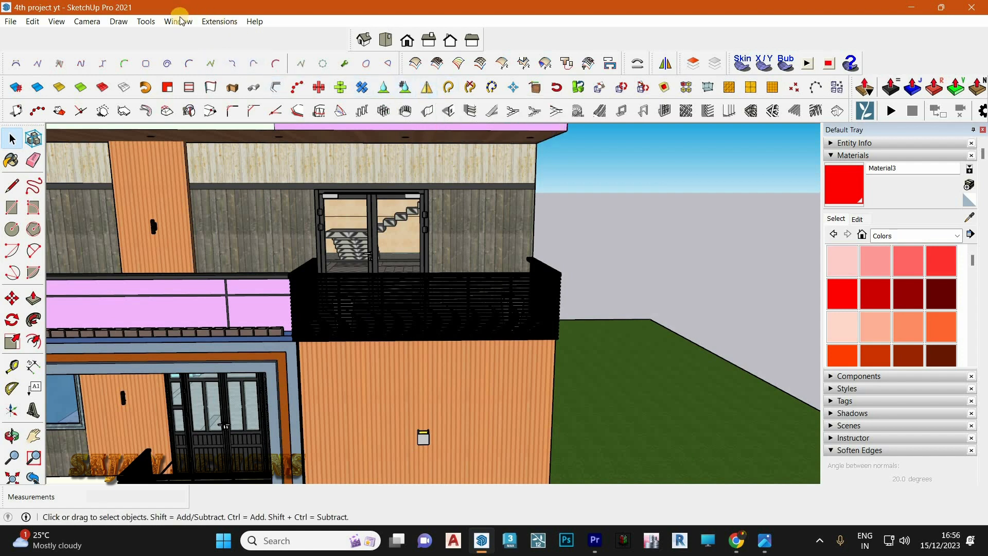
# - Look through the list of available toolbars
pyautogui.click(57, 22)
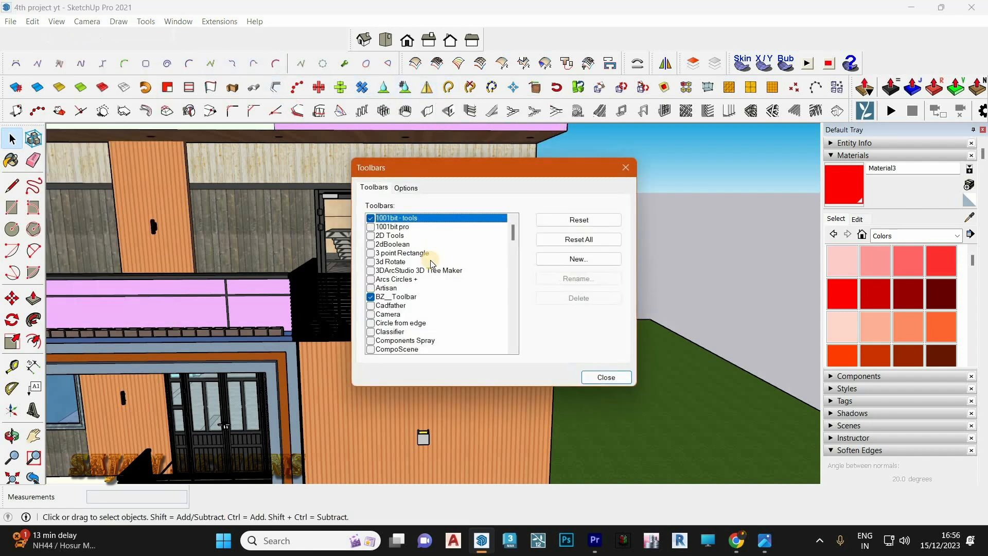
pyautogui.scroll(-12, 432, 263)
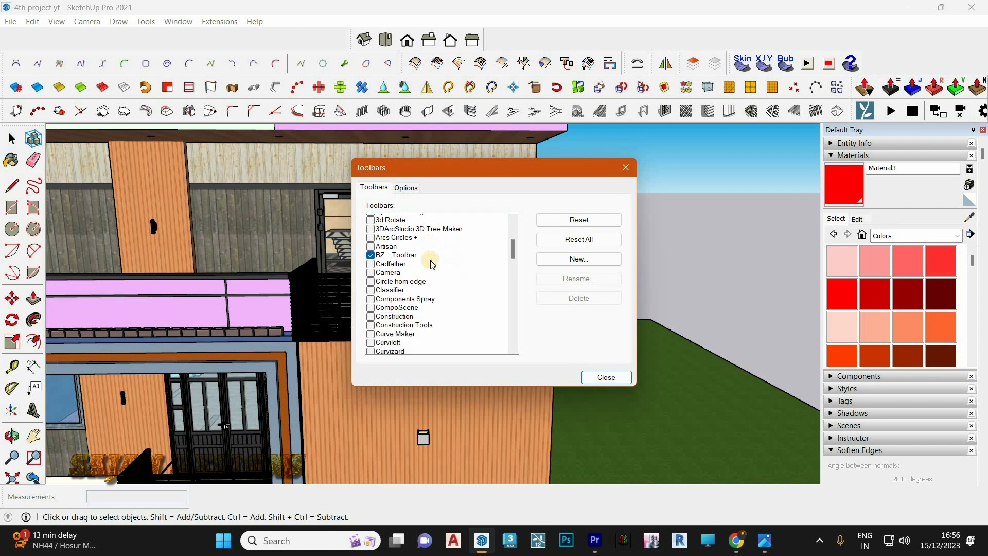
pyautogui.scroll(-12, 432, 264)
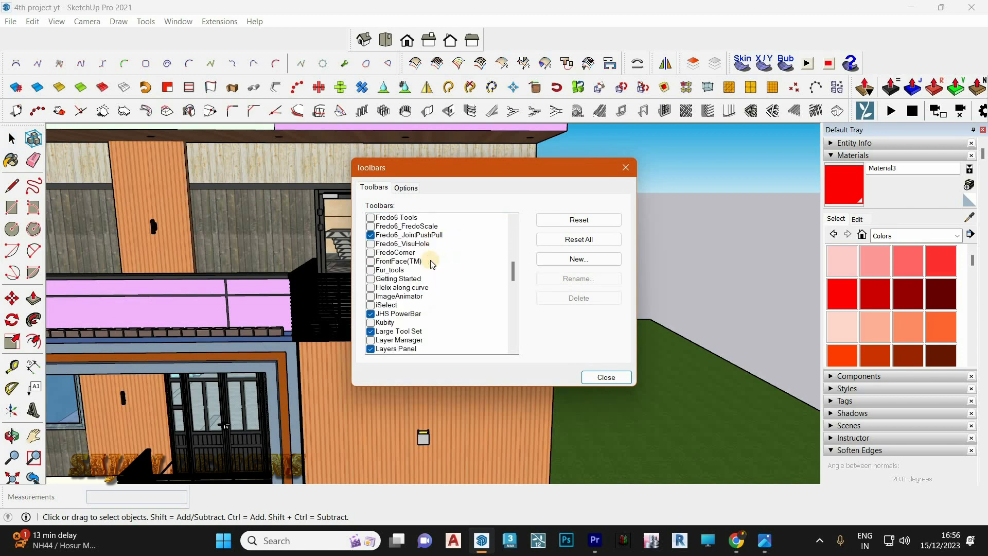
pyautogui.scroll(-7, 431, 264)
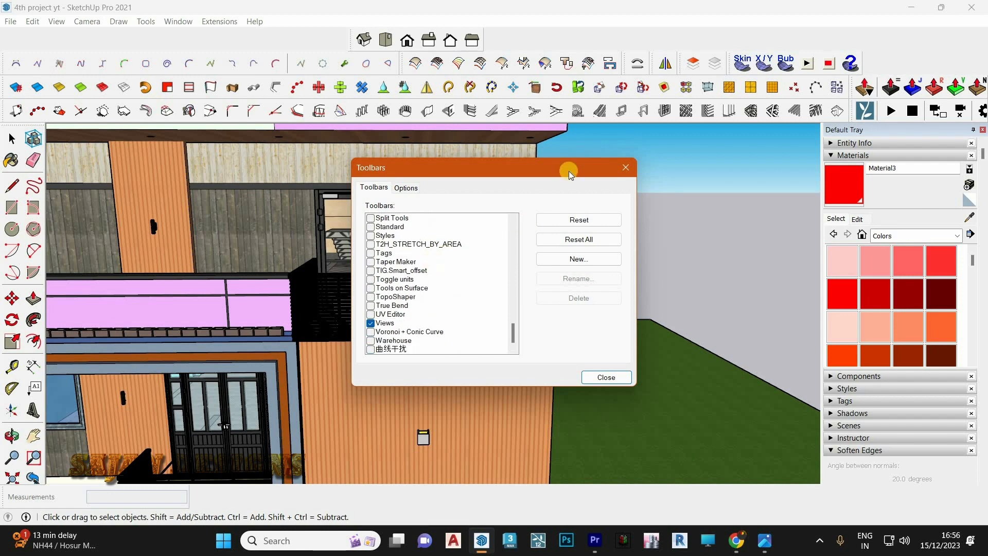
pyautogui.click(625, 168)
# - Examine the rear walls of the separate floor models and the window openings in the ground floor model
pyautogui.scroll(-5, 326, 284)
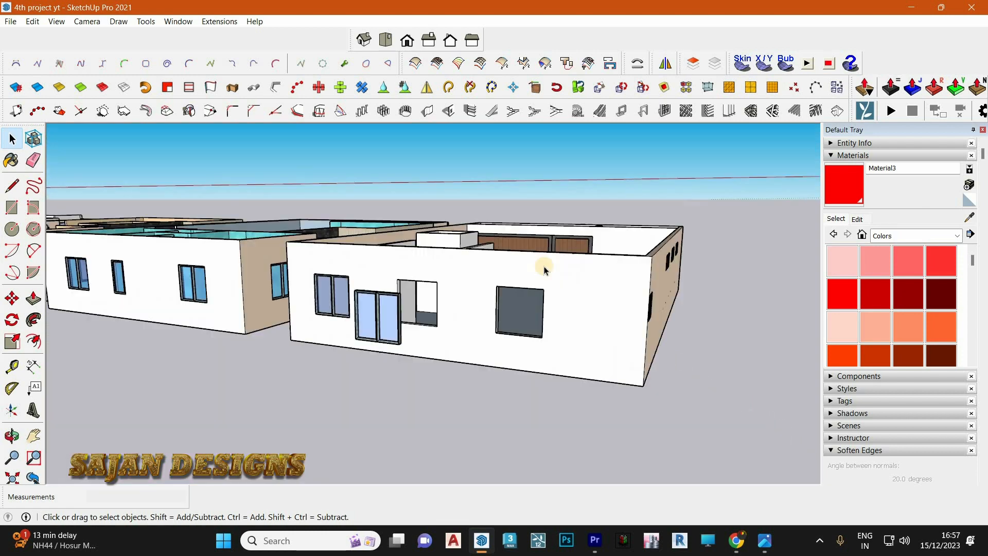
pyautogui.scroll(2, 544, 270)
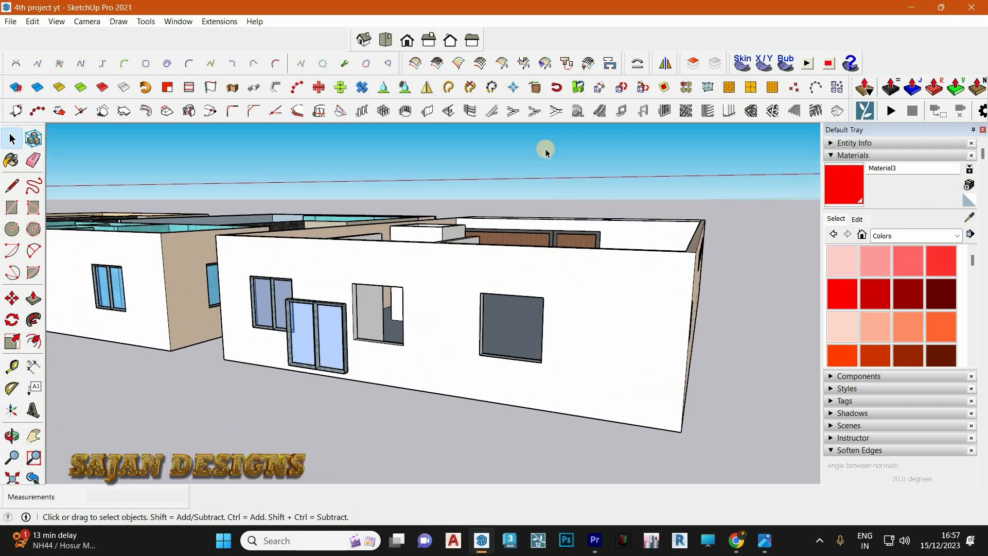
pyautogui.click(33, 206)
pyautogui.press('space')
pyautogui.scroll(-4, 546, 299)
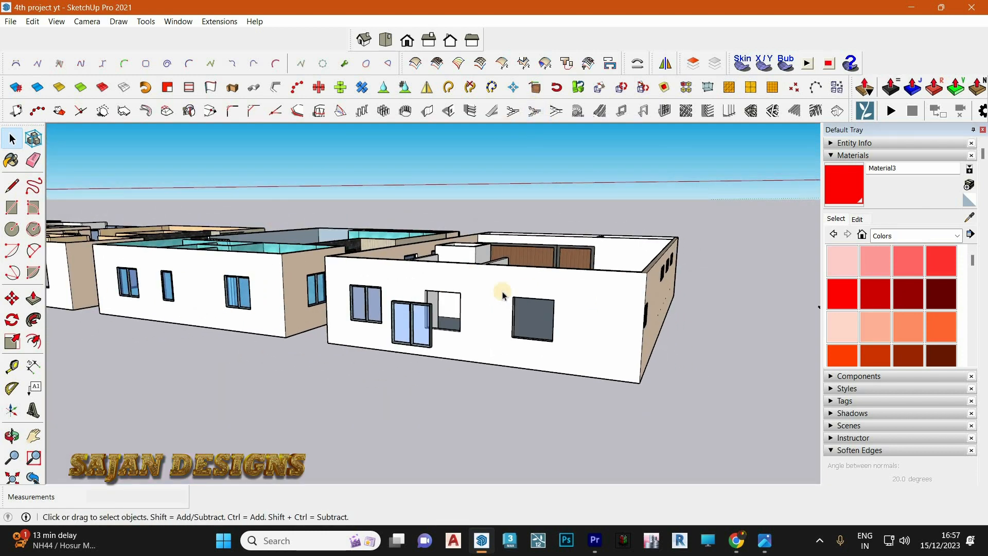
pyautogui.scroll(-2, 563, 329)
pyautogui.click(563, 326)
pyautogui.scroll(-2, 330, 300)
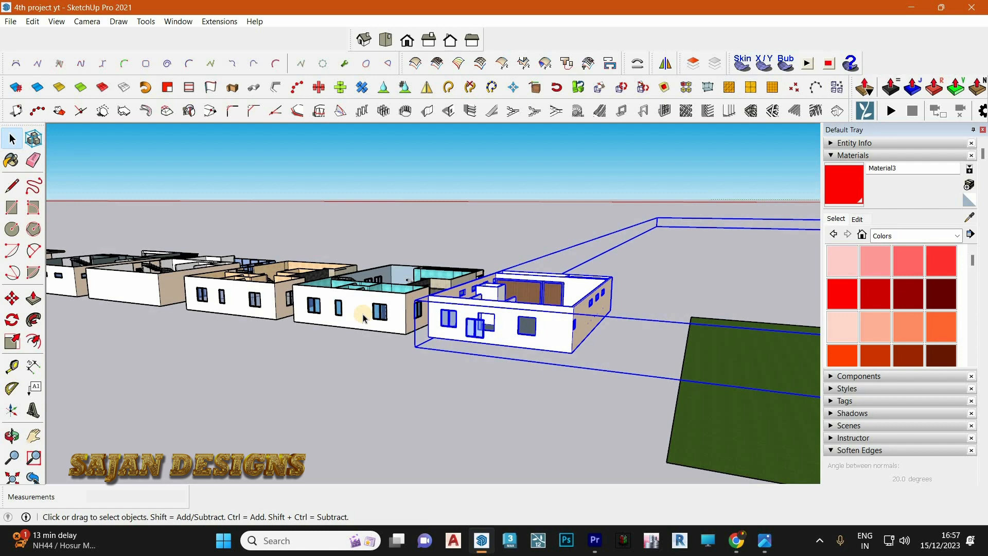
pyautogui.click(351, 328)
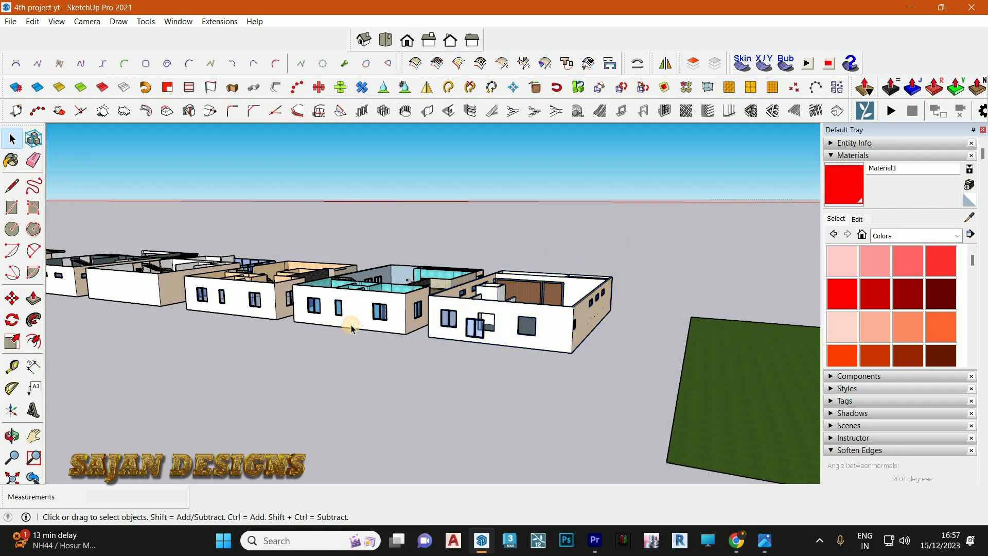
pyautogui.click(352, 328)
pyautogui.press('Delete')
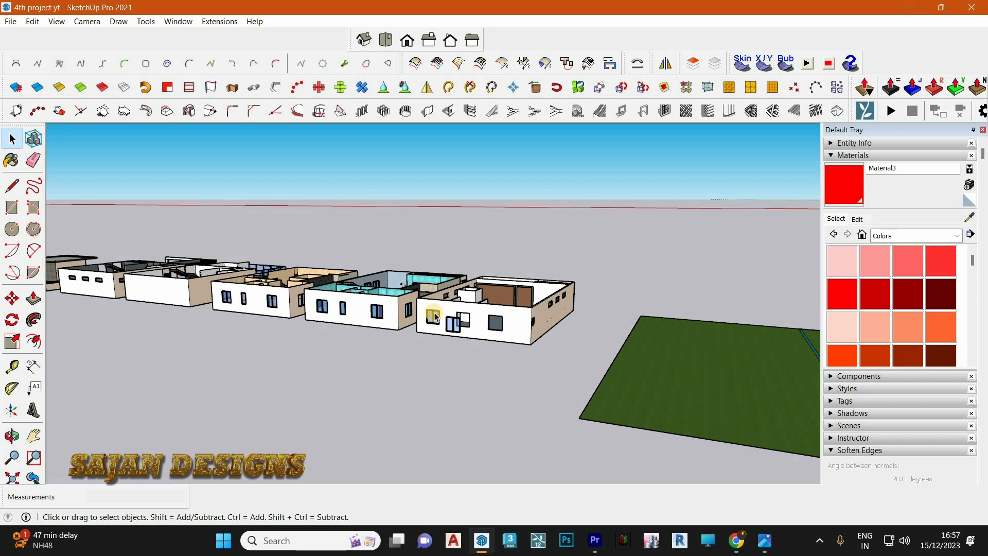
# - Inside the ground floor group, draw a 4' by 4' rectangle over the large empty opening in the rear wall
pyautogui.scroll(4, 494, 321)
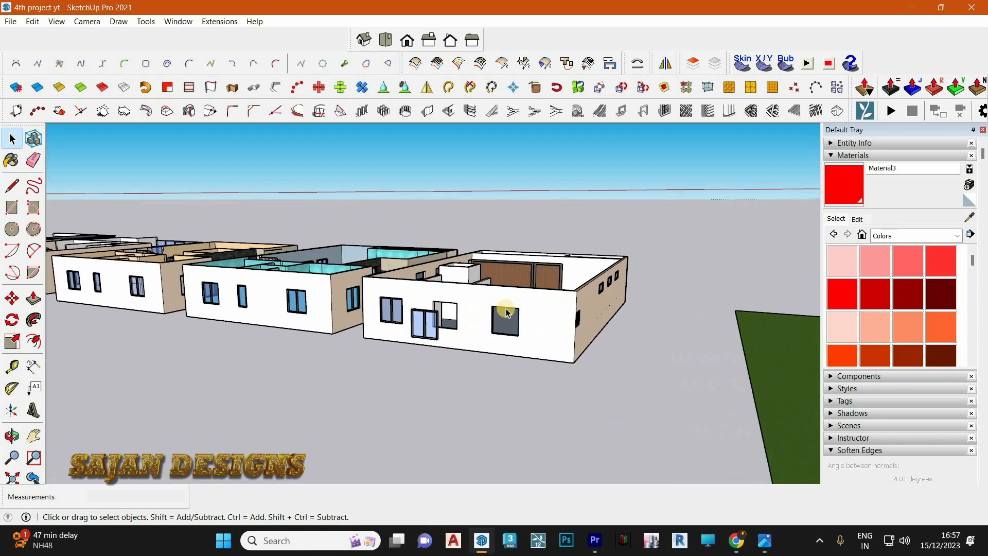
pyautogui.scroll(5, 595, 319)
pyautogui.scroll(1, 577, 363)
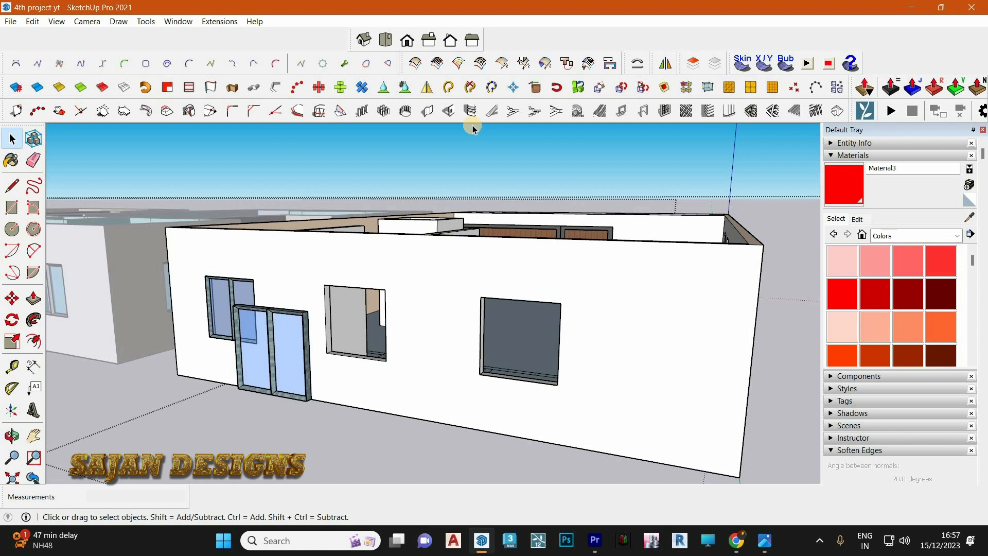
pyautogui.click(10, 208)
pyautogui.scroll(5, 481, 269)
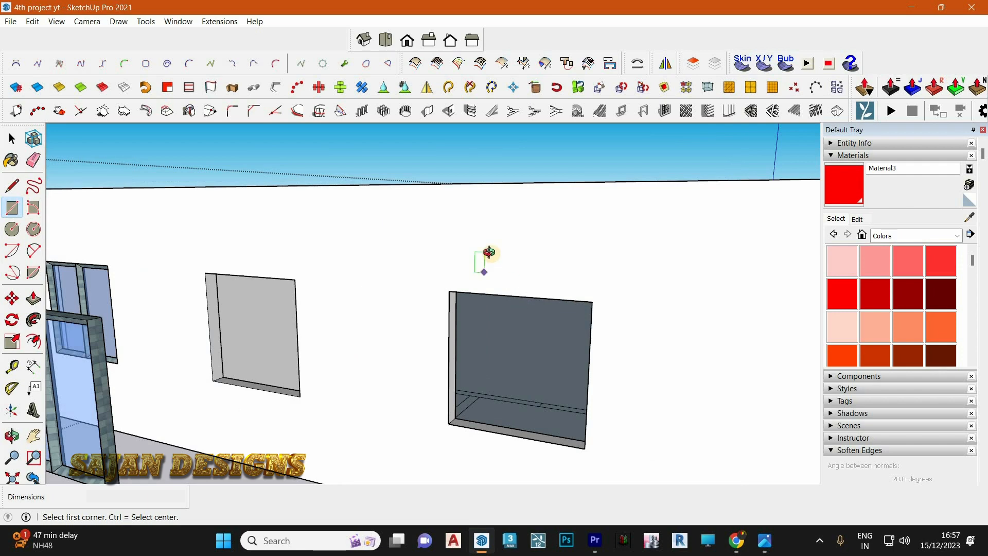
pyautogui.click(452, 289)
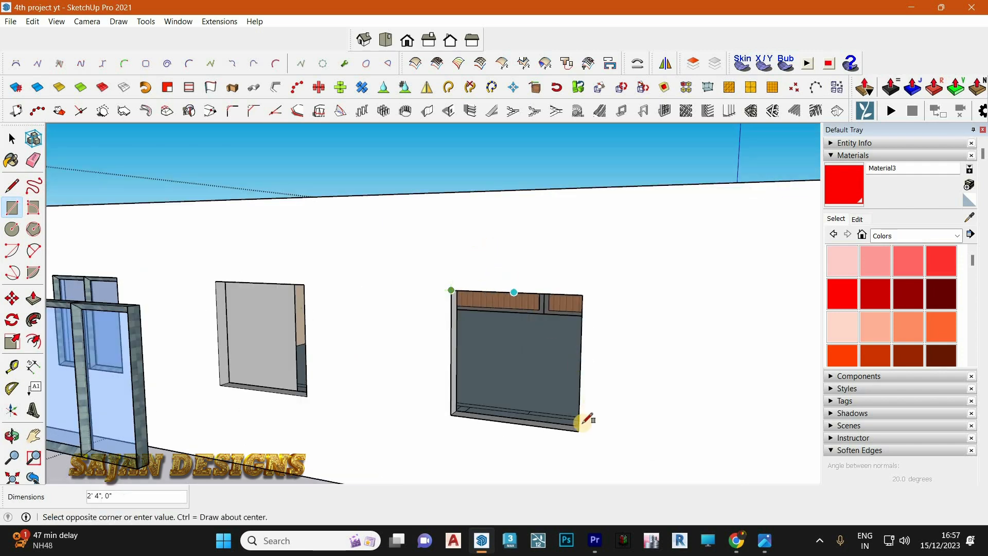
pyautogui.click(582, 429)
pyautogui.click(12, 138)
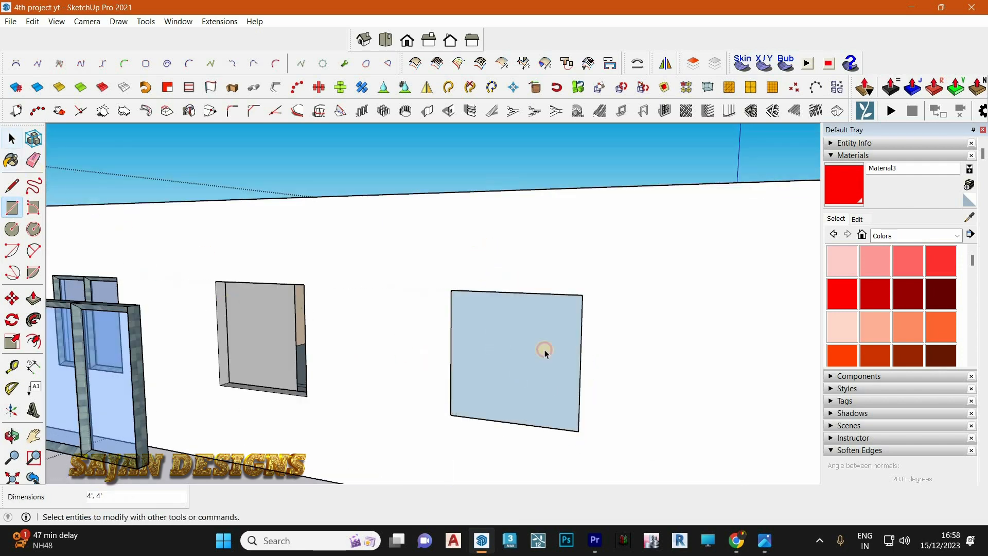
# - Select the new rectangular face in the opening and check the 1001bit - tools entry in the toolbar list
pyautogui.click(502, 333)
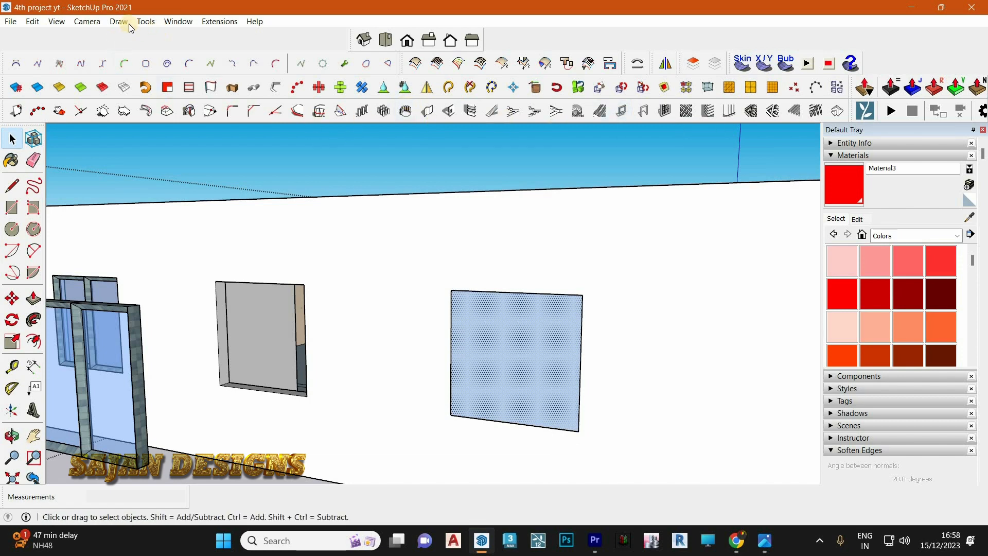
pyautogui.click(56, 21)
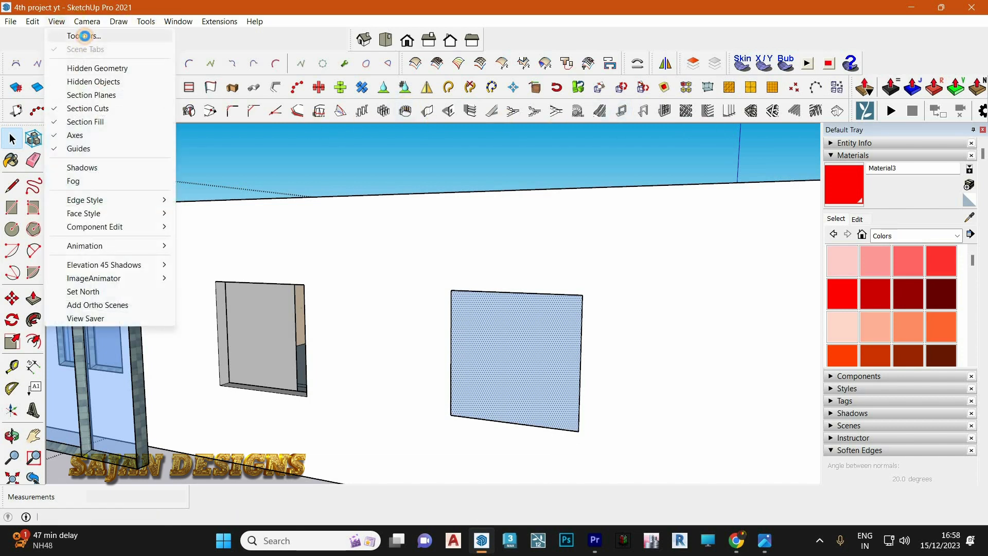
pyautogui.click(83, 35)
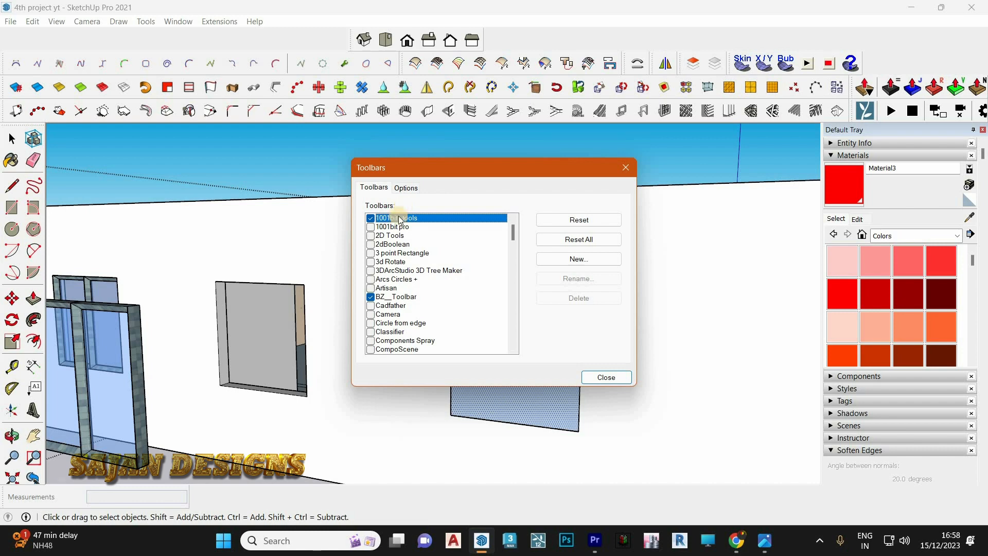
pyautogui.click(630, 163)
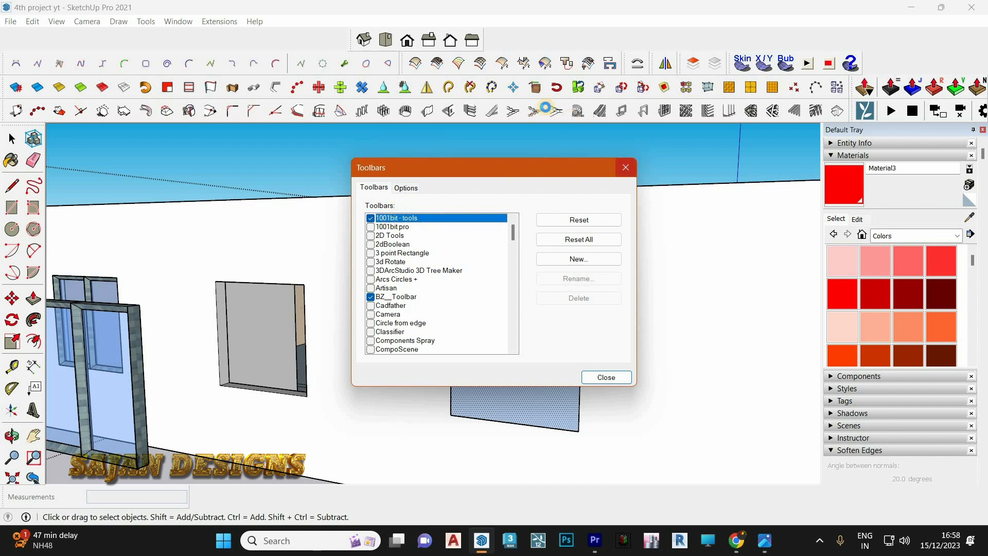
pyautogui.scroll(-1, 515, 145)
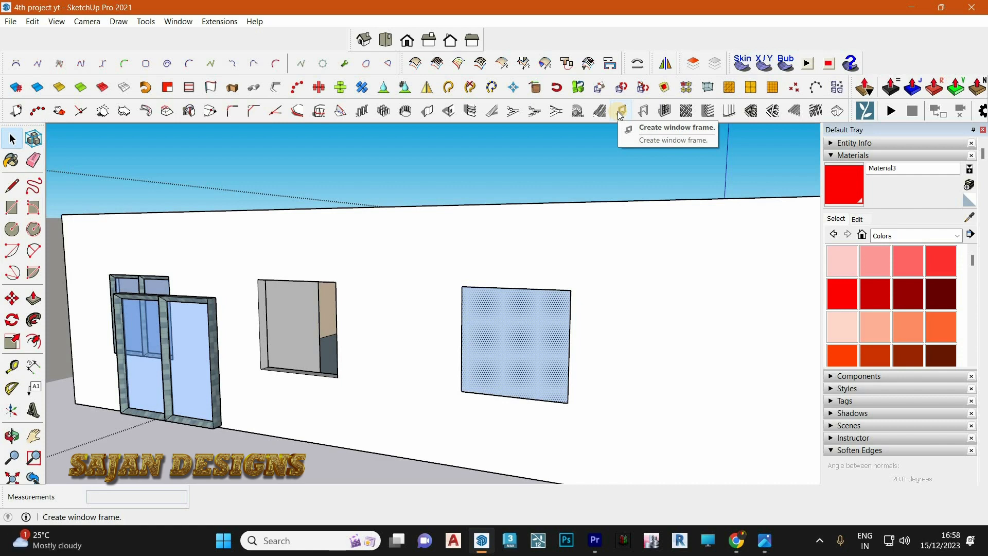
# - Create a 1001bit rectangular window frame with a bevelled edge and 3" frame depth, located at the front of the selected face
pyautogui.click(620, 111)
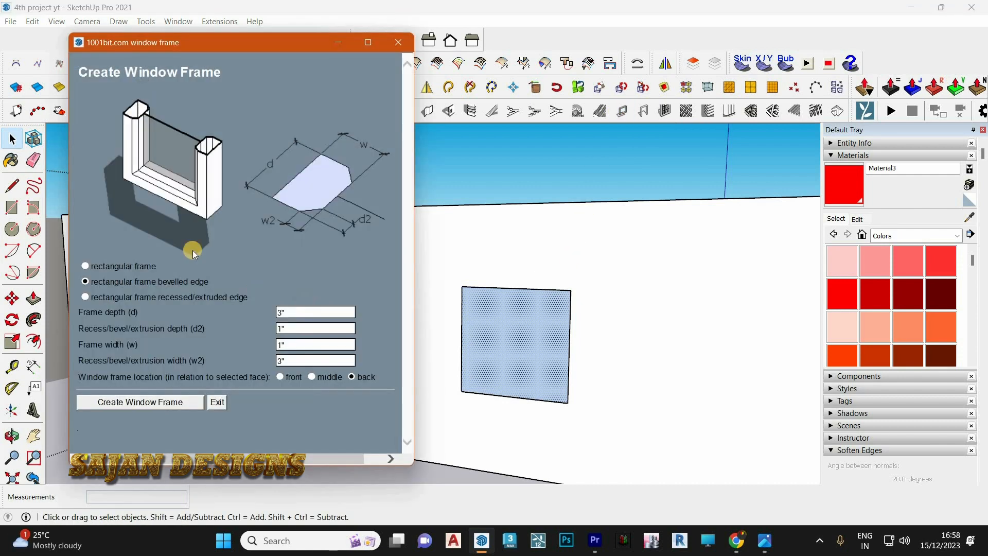
pyautogui.click(90, 265)
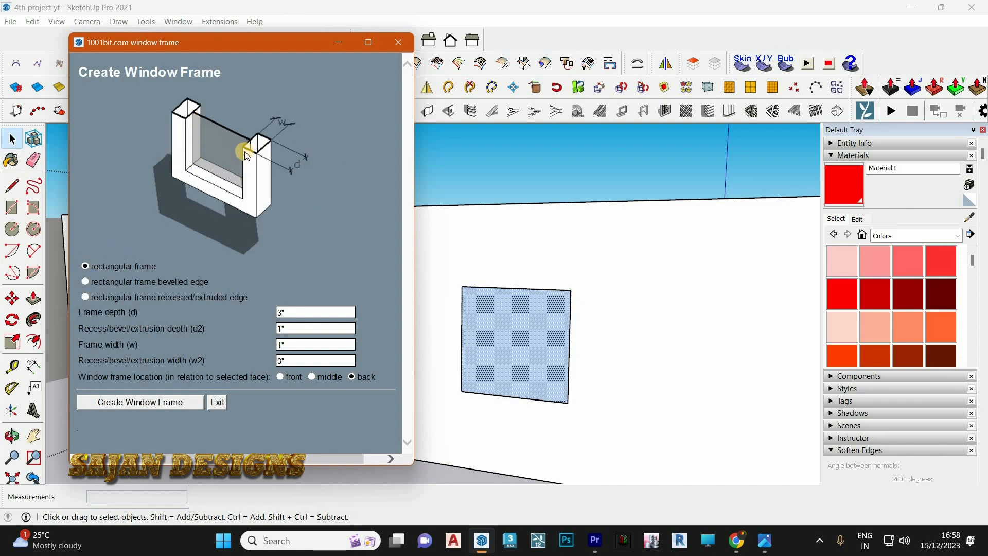
pyautogui.click(86, 281)
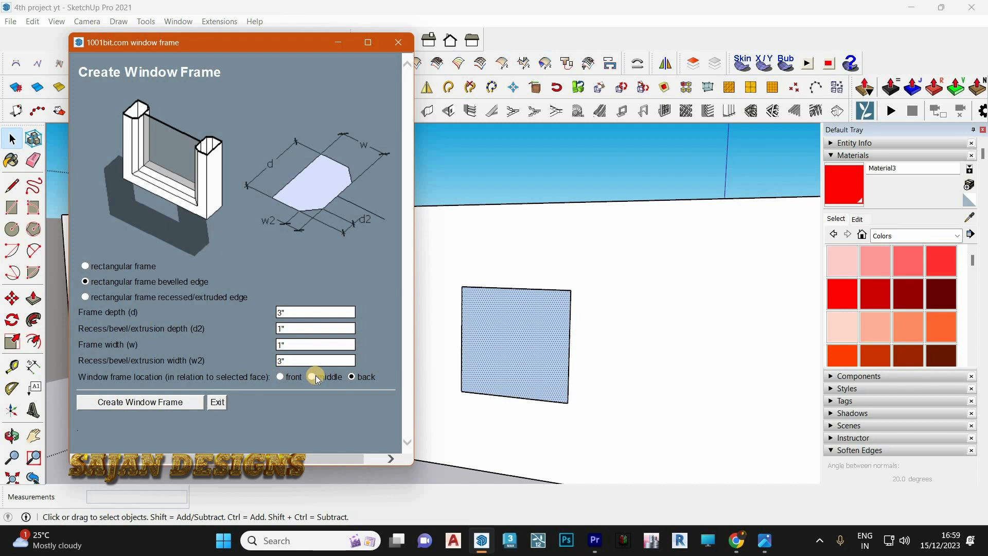
pyautogui.click(280, 378)
pyautogui.press('BackSpace')
pyautogui.write('4"')
pyautogui.press('BackSpace')
pyautogui.press('BackSpace')
pyautogui.write('3')
pyautogui.click(173, 402)
pyautogui.click(216, 403)
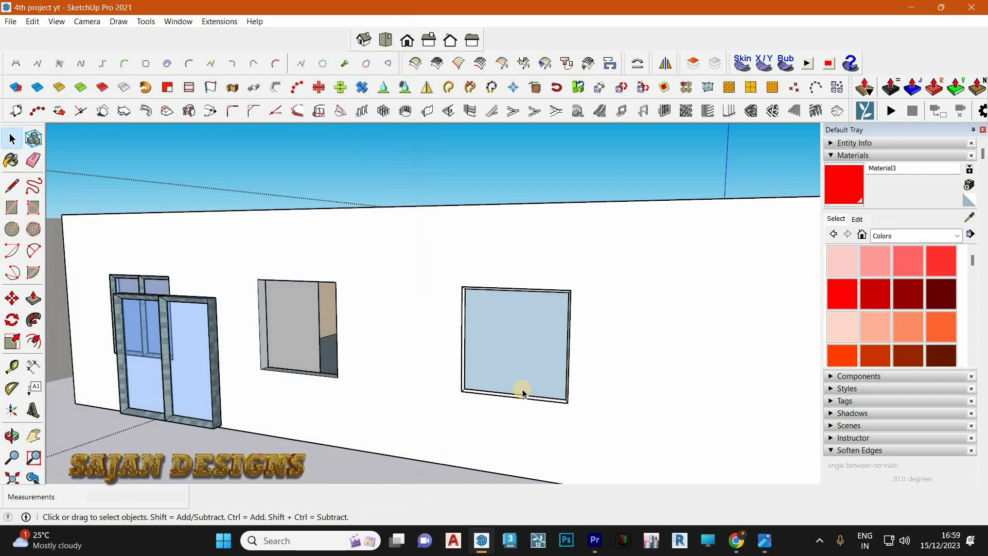
# - Move the new window frame by its upper corner onto the matching corner of the large rear wall opening
pyautogui.scroll(3, 529, 249)
pyautogui.moveTo(441, 264); pyautogui.dragTo(392, 211, button='middle')
pyautogui.scroll(5, 456, 237)
pyautogui.moveTo(387, 279); pyautogui.dragTo(457, 280, button='middle')
pyautogui.click(456, 280)
pyautogui.press('m')
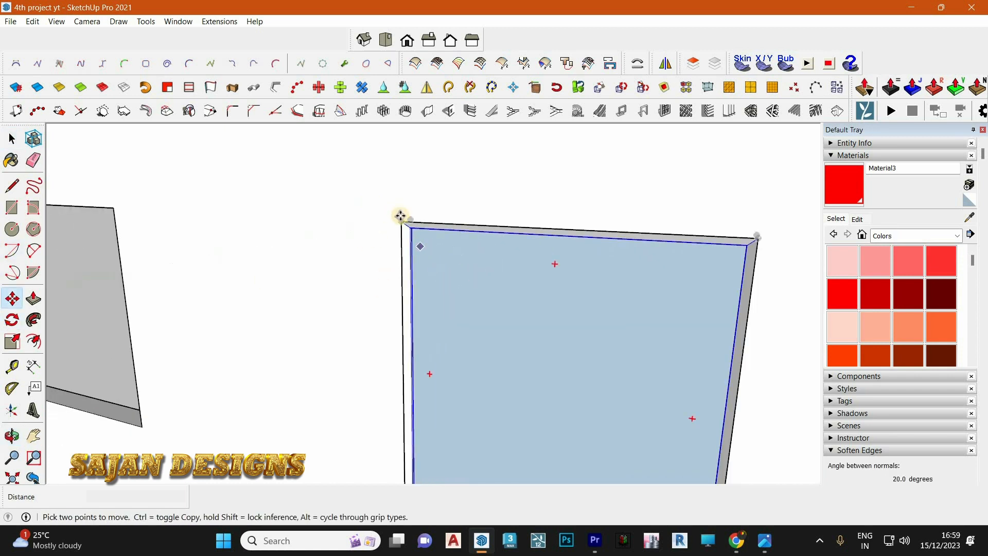
pyautogui.moveTo(550, 278); pyautogui.dragTo(558, 337, button='middle')
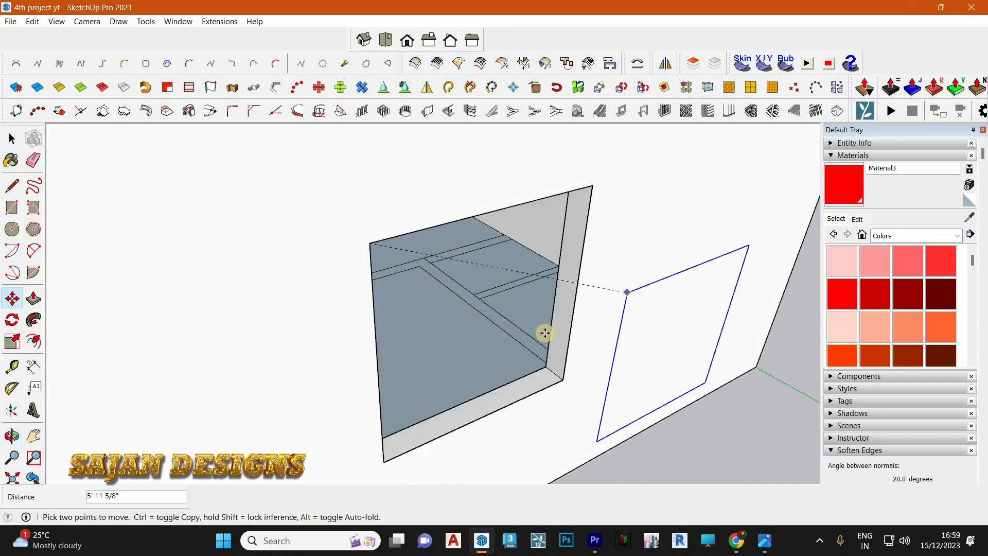
pyautogui.click(470, 292)
pyautogui.scroll(2, 470, 292)
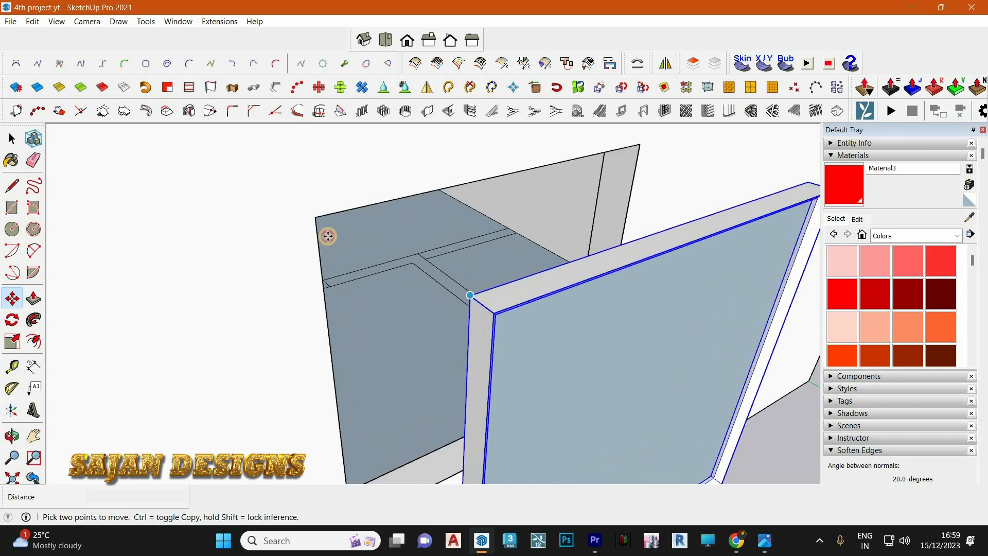
pyautogui.click(327, 233)
pyautogui.click(316, 219)
pyautogui.moveTo(235, 178); pyautogui.dragTo(154, 205, button='middle')
pyautogui.scroll(-3, 399, 262)
pyautogui.scroll(3, 401, 264)
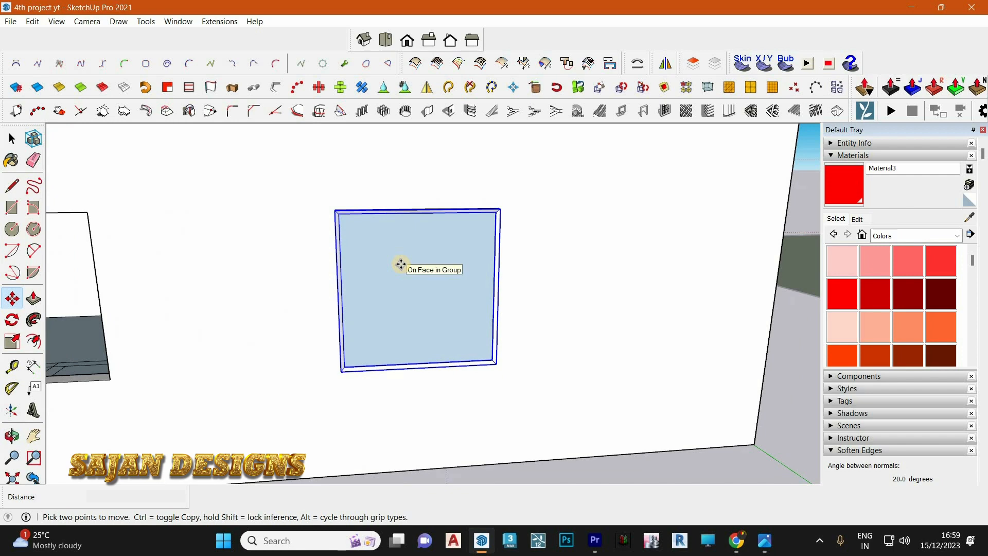
# - Undo the window frame's move and creation, and select the plain face in the opening
pyautogui.press('Escape')
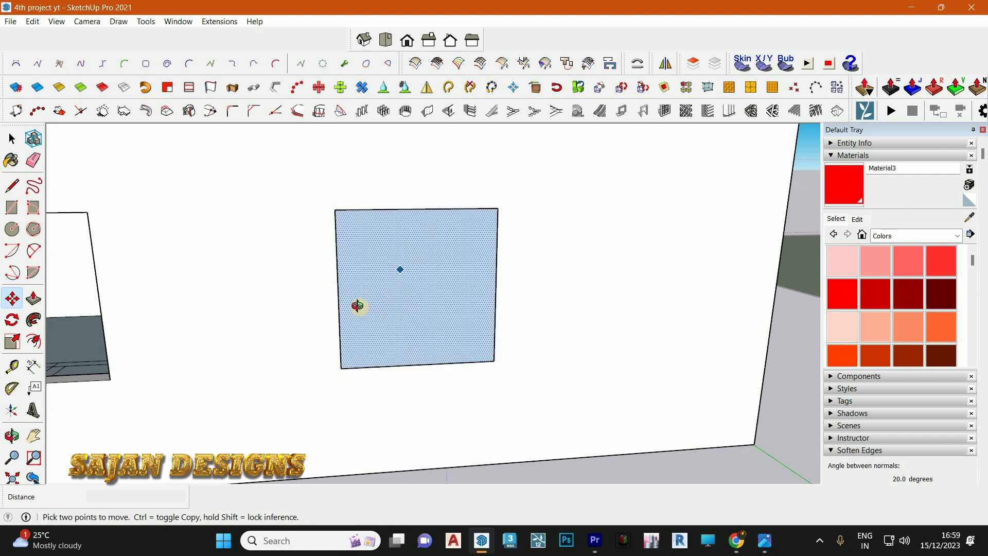
pyautogui.moveTo(355, 304); pyautogui.dragTo(559, 267, button='middle')
pyautogui.scroll(-4, 302, 275)
pyautogui.click(12, 137)
pyautogui.scroll(-3, 520, 269)
pyautogui.scroll(4, 521, 272)
pyautogui.click(521, 272)
pyautogui.scroll(1, 521, 273)
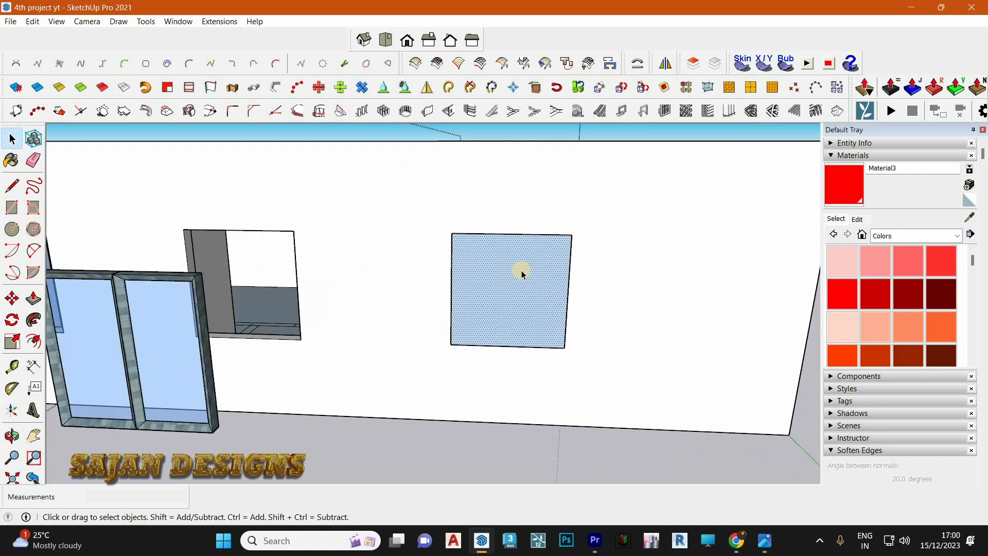
# - Draw a vertical line between the midpoints of the face's upper and lower edges to split it into two halves
pyautogui.click(12, 185)
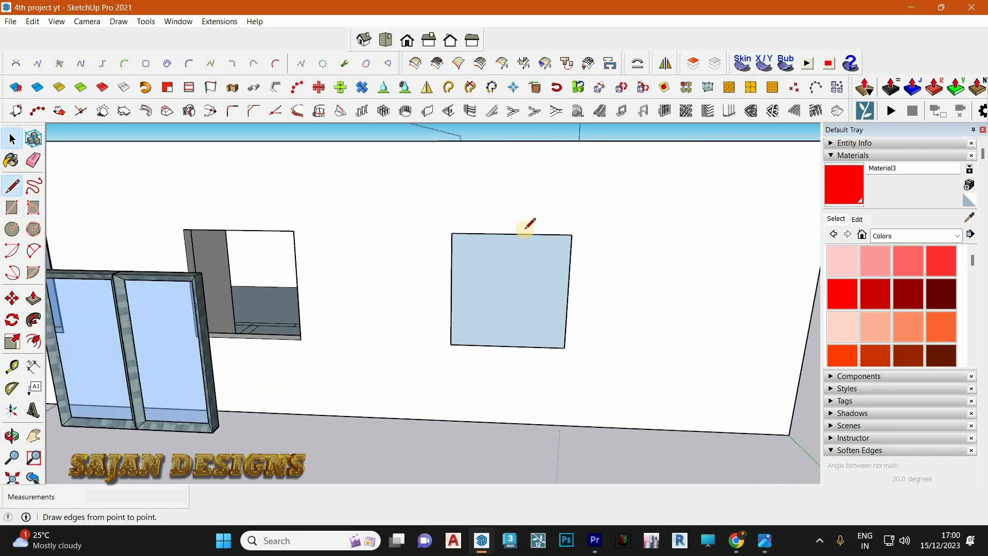
pyautogui.click(511, 233)
pyautogui.click(508, 345)
pyautogui.press('space')
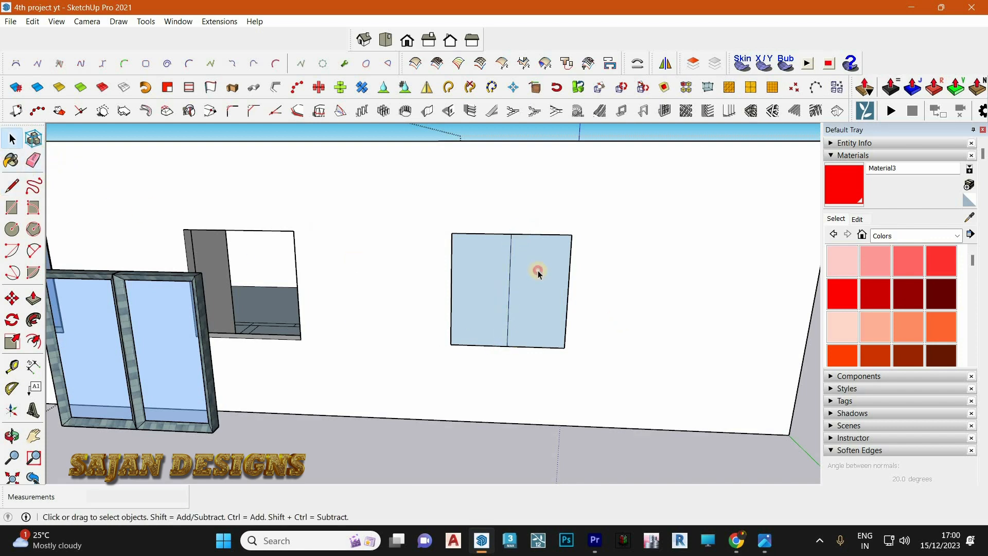
# - Delete the right half of the split face in the opening
pyautogui.click(529, 277)
pyautogui.moveTo(496, 254)
pyautogui.mouseDown(button='middle')
pyautogui.moveTo(577, 340)
pyautogui.moveTo(566, 308)
pyautogui.mouseUp(button='middle')
pyautogui.scroll(-3, 557, 287)
pyautogui.scroll(5, 634, 280)
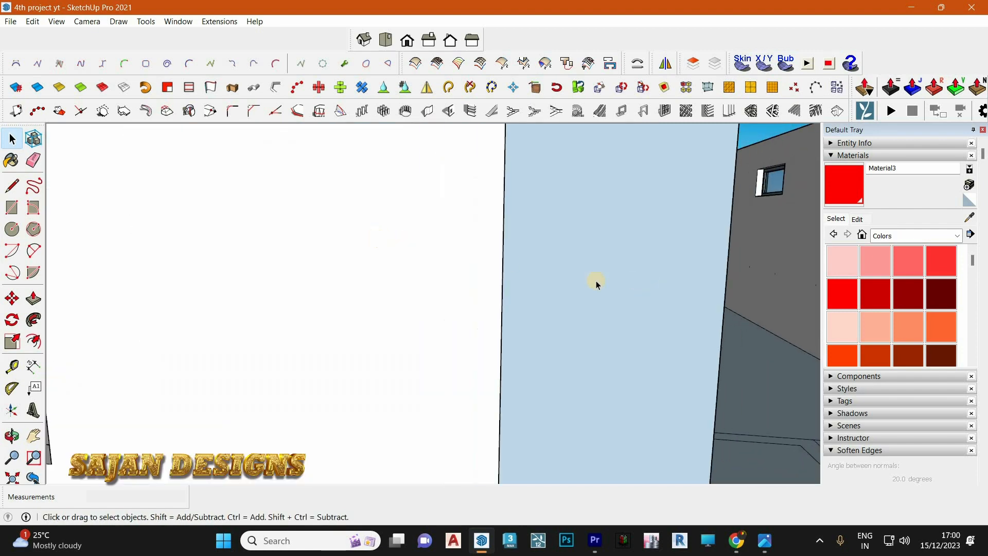
pyautogui.scroll(-3, 589, 280)
# - Try a bevelled rectangular window frame on the remaining half face with 3" depth, 1" width and back location, and undo it
pyautogui.click(597, 199)
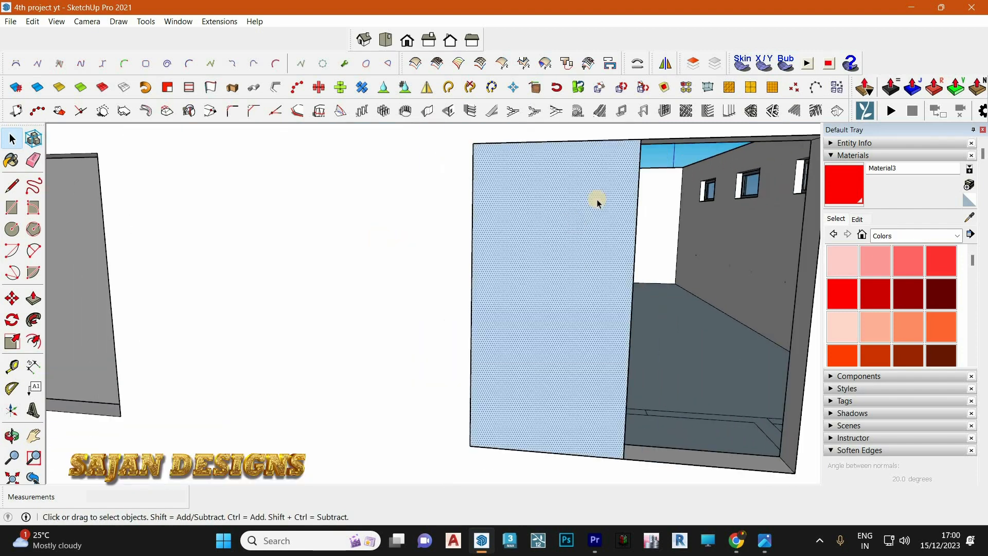
pyautogui.click(619, 113)
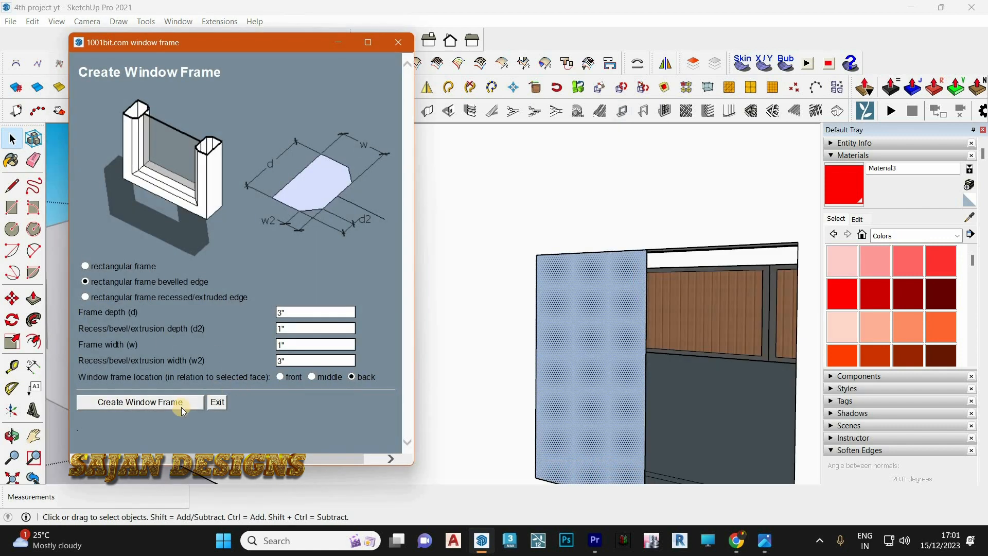
pyautogui.click(181, 407)
pyautogui.moveTo(529, 291); pyautogui.dragTo(638, 256, button='middle')
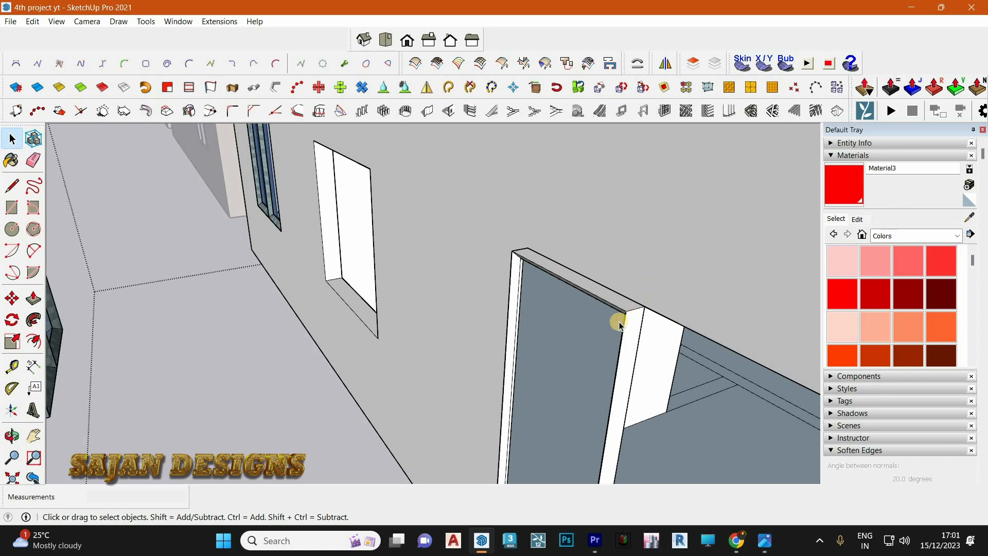
pyautogui.hotkey('ctrl', 'z')
# - Recreate the bevelled window frame on the left half face with 3" depth and 1" width, using a different frame location relative to the face
pyautogui.click(601, 328)
pyautogui.click(619, 110)
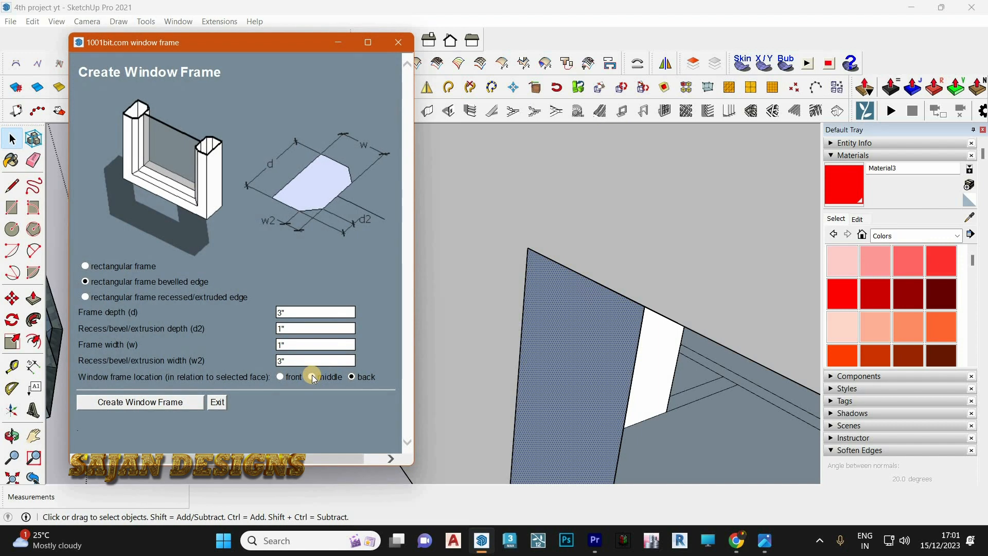
pyautogui.click(176, 402)
pyautogui.moveTo(538, 269); pyautogui.dragTo(625, 218, button='middle')
pyautogui.scroll(-2, 495, 257)
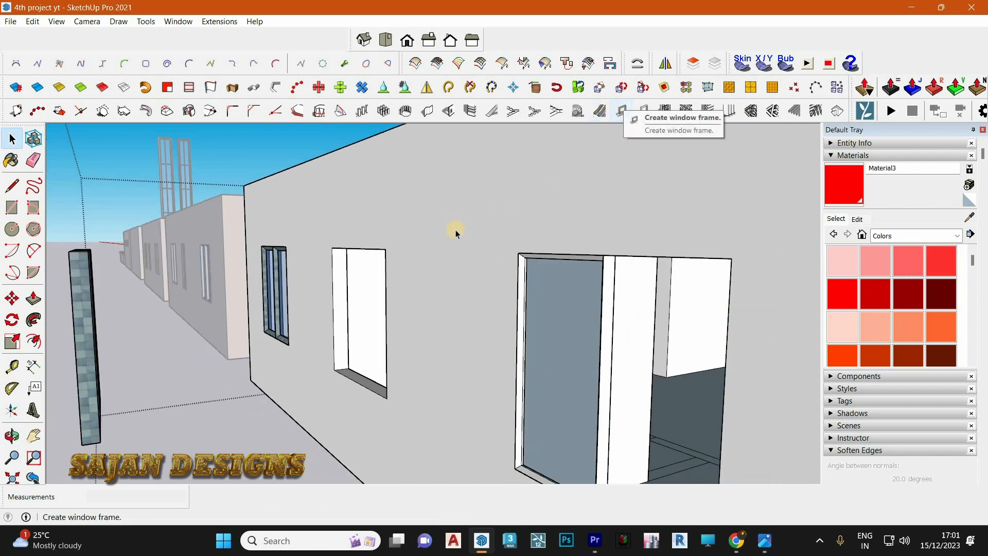
pyautogui.moveTo(455, 230); pyautogui.dragTo(522, 265, button='middle')
pyautogui.scroll(-3, 397, 233)
pyautogui.scroll(10, 657, 283)
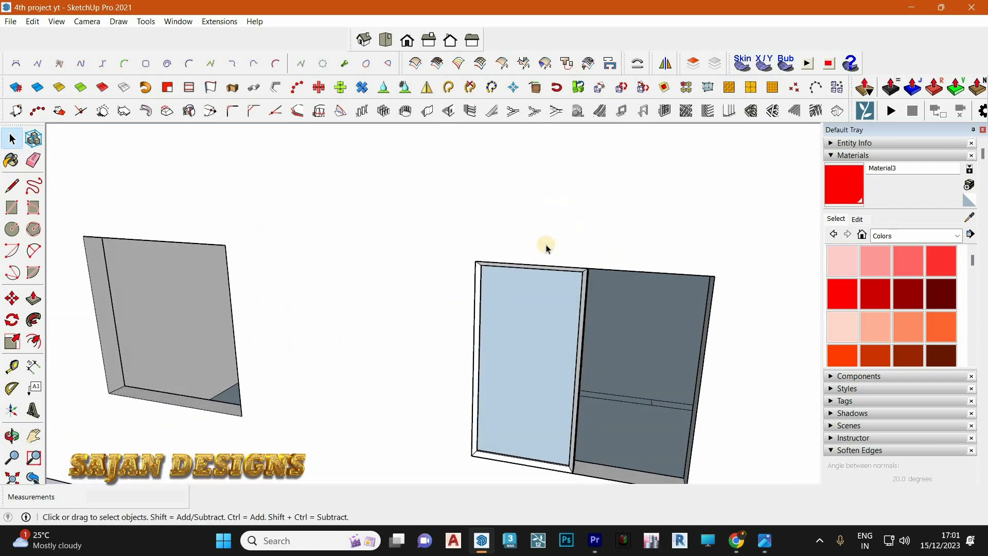
pyautogui.scroll(-4, 368, 254)
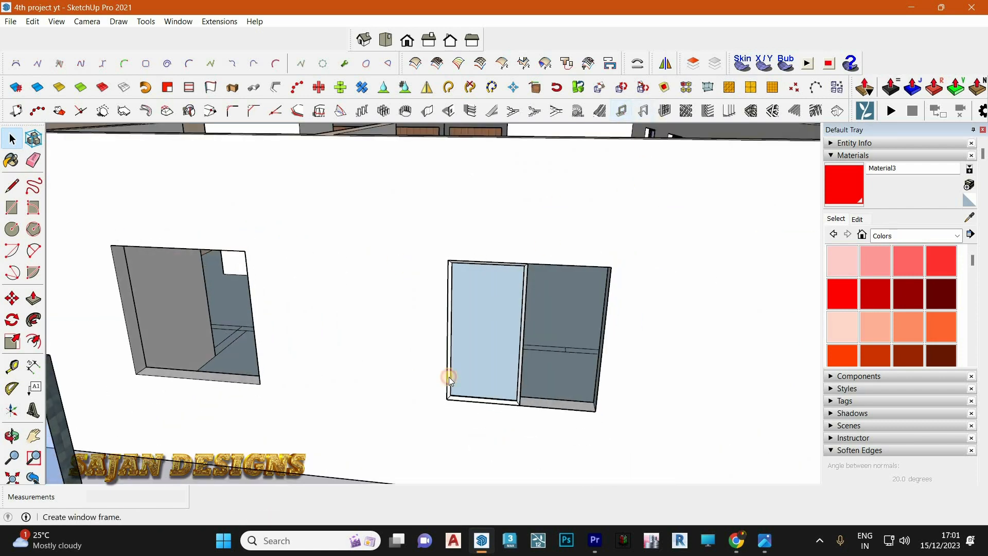
pyautogui.click(449, 377)
pyautogui.click(400, 43)
pyautogui.moveTo(530, 293); pyautogui.dragTo(496, 310, button='middle')
pyautogui.click(11, 297)
pyautogui.scroll(4, 437, 426)
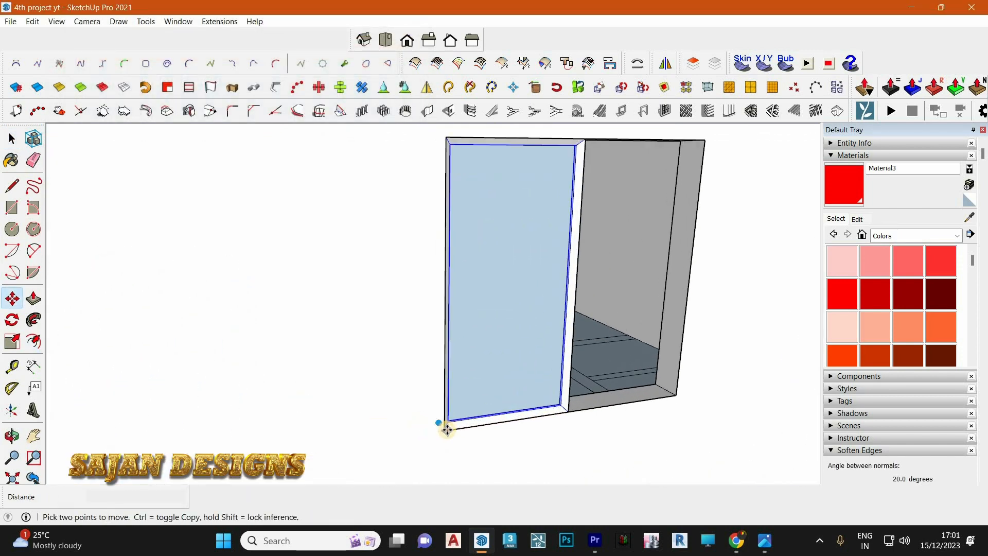
pyautogui.click(446, 428)
pyautogui.press('ctrl')
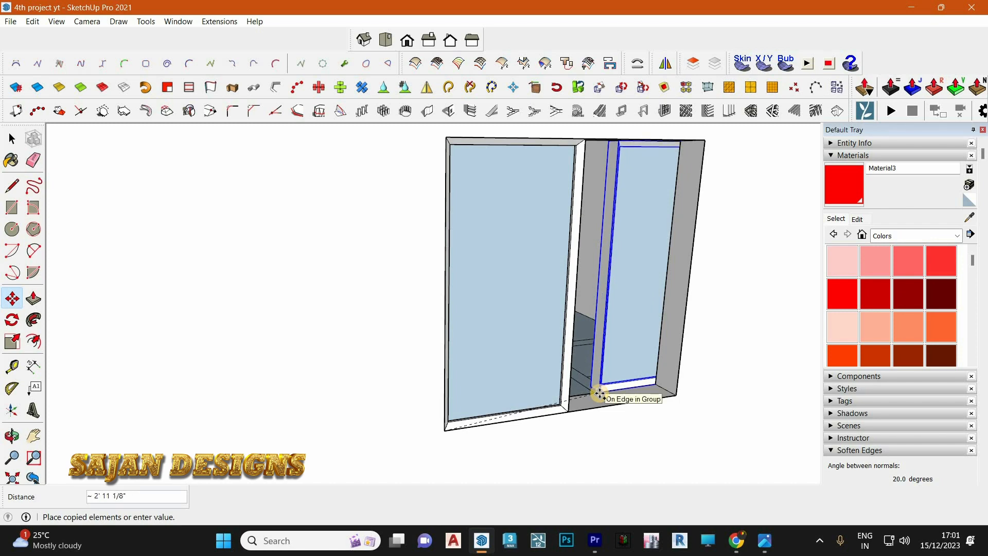
pyautogui.press('Escape')
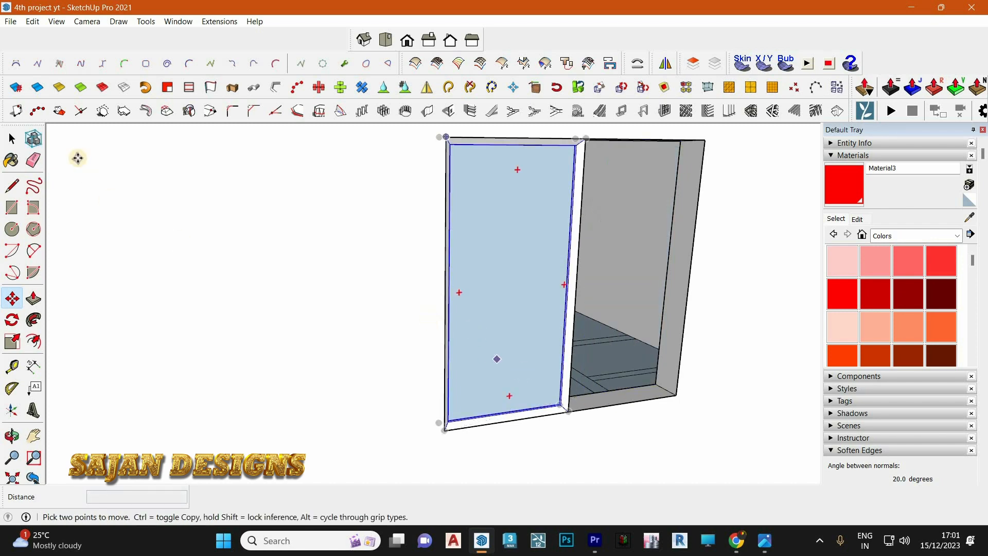
# - Delete the left window frame and undo the deletion
pyautogui.press('space')
pyautogui.click(480, 196)
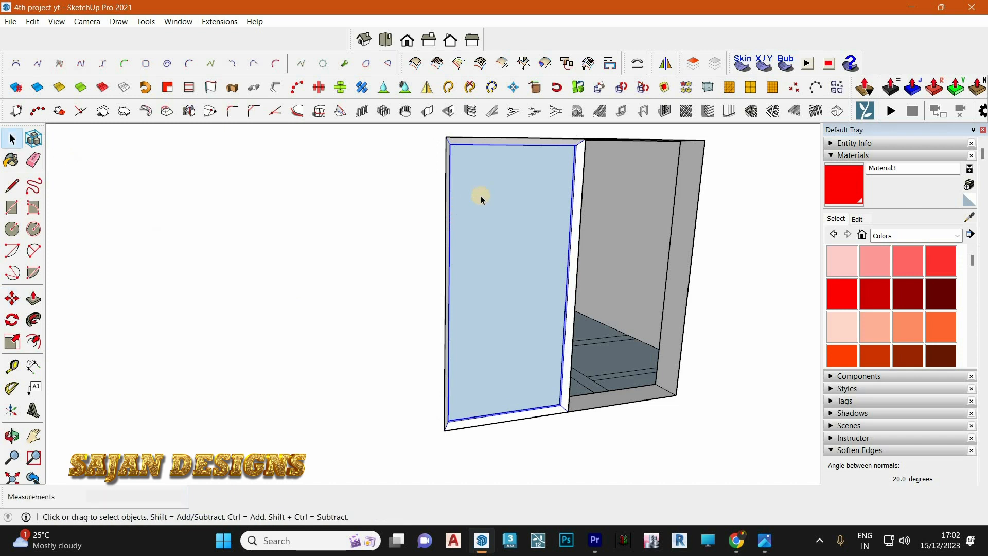
pyautogui.press('Delete')
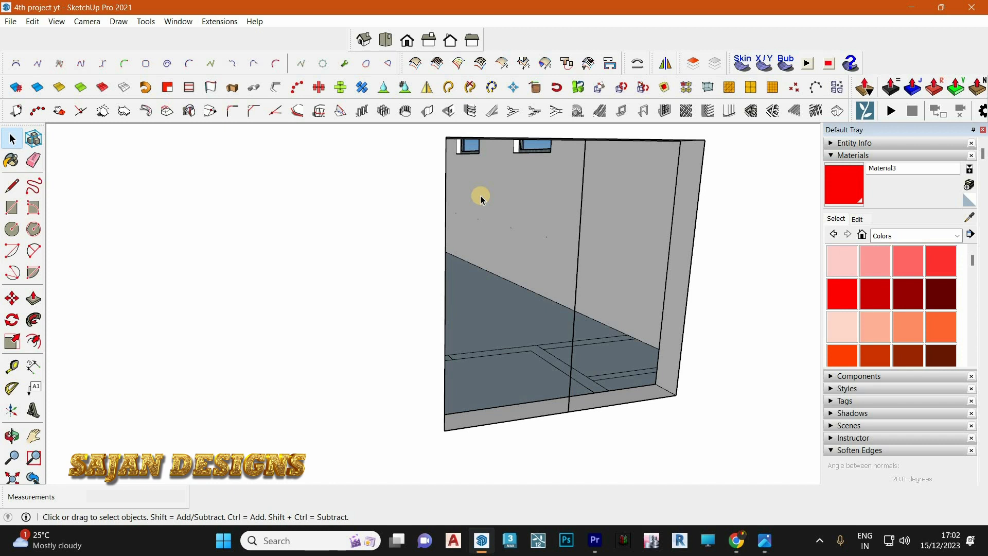
pyautogui.hotkey('ctrl', 'z')
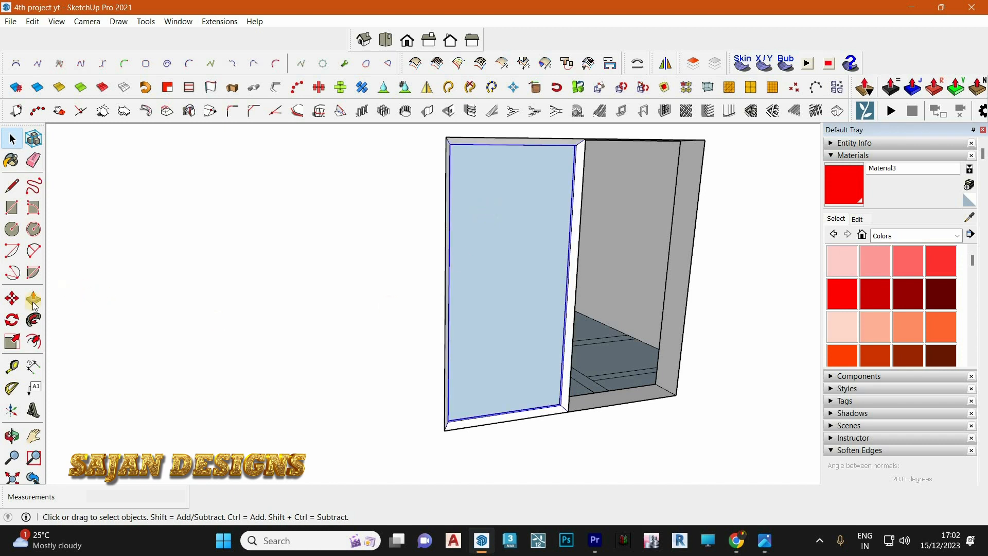
# - Copy the window frame from its lower outer corner into the empty right half of the opening and clear the selection
pyautogui.click(12, 298)
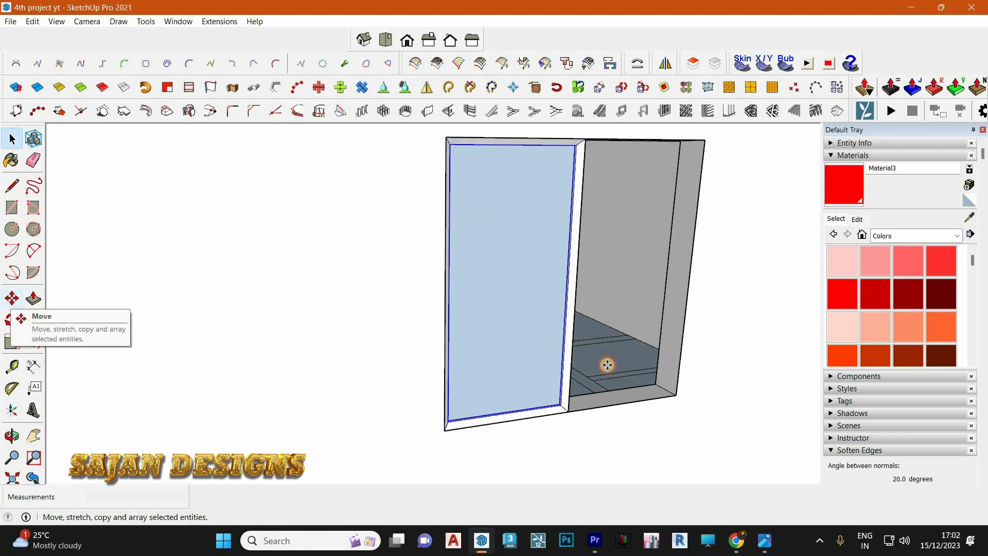
pyautogui.click(442, 430)
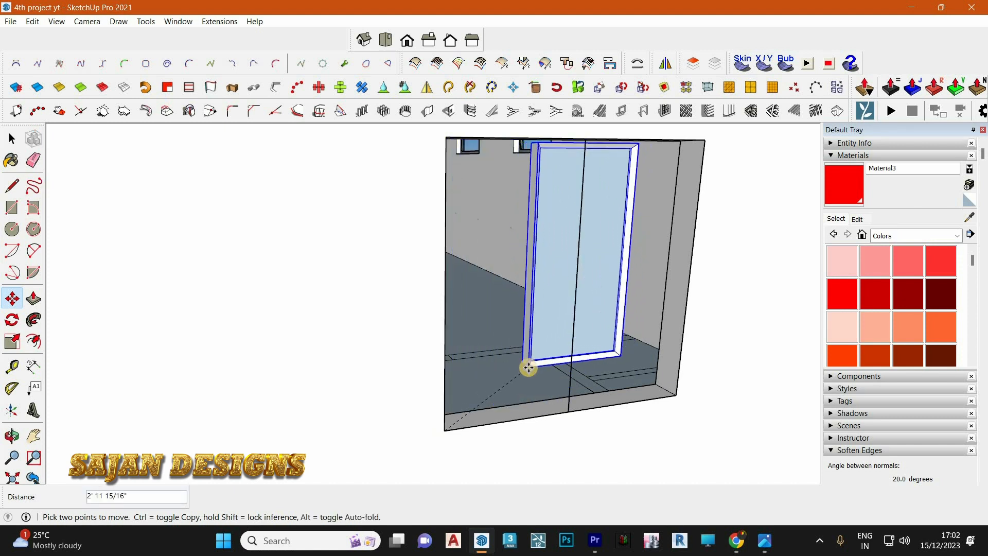
pyautogui.click(582, 415)
pyautogui.scroll(3, 565, 411)
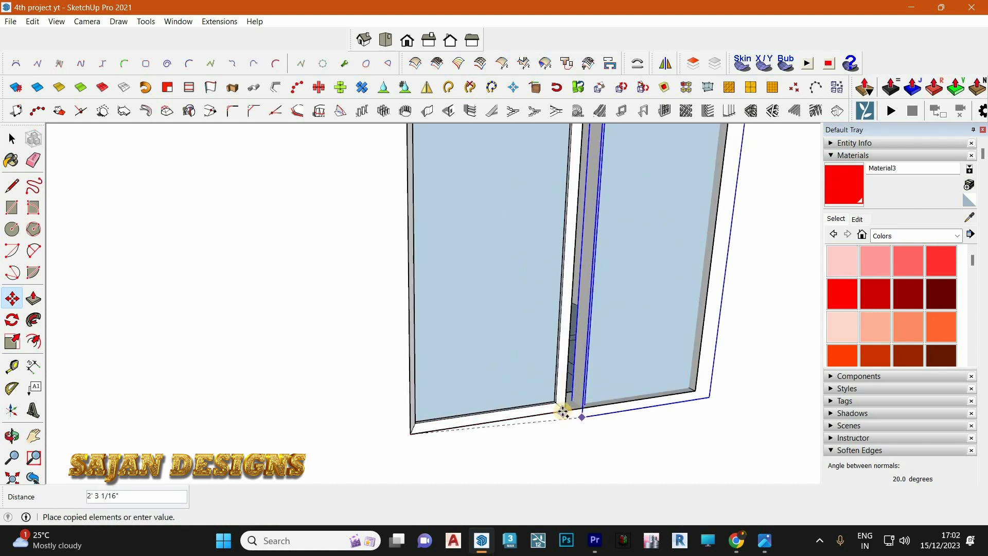
pyautogui.moveTo(559, 454); pyautogui.dragTo(516, 415, button='middle')
pyautogui.scroll(-4, 516, 415)
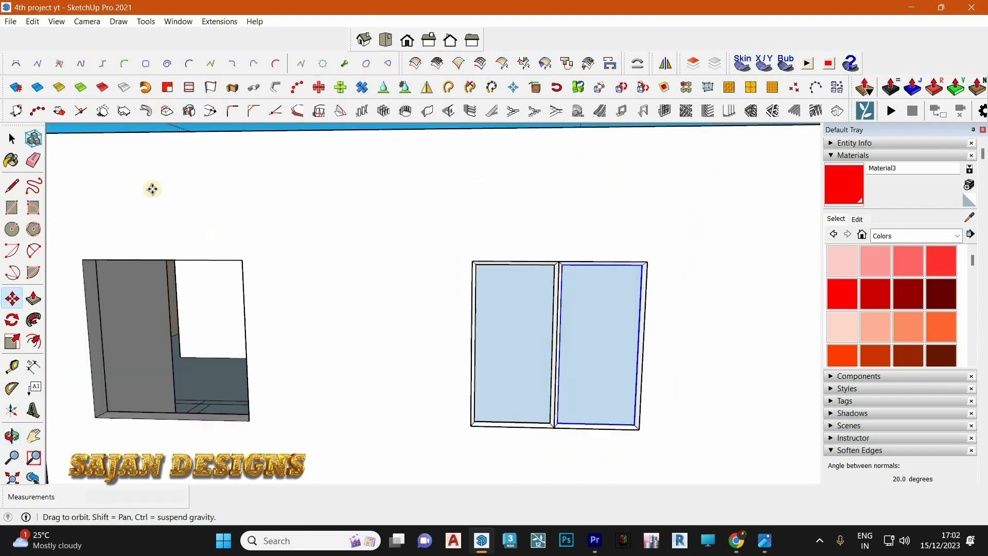
pyautogui.moveTo(153, 190); pyautogui.dragTo(174, 210, button='middle')
pyautogui.click(11, 138)
pyautogui.scroll(-2, 292, 226)
pyautogui.moveTo(291, 225); pyautogui.dragTo(662, 274, button='middle')
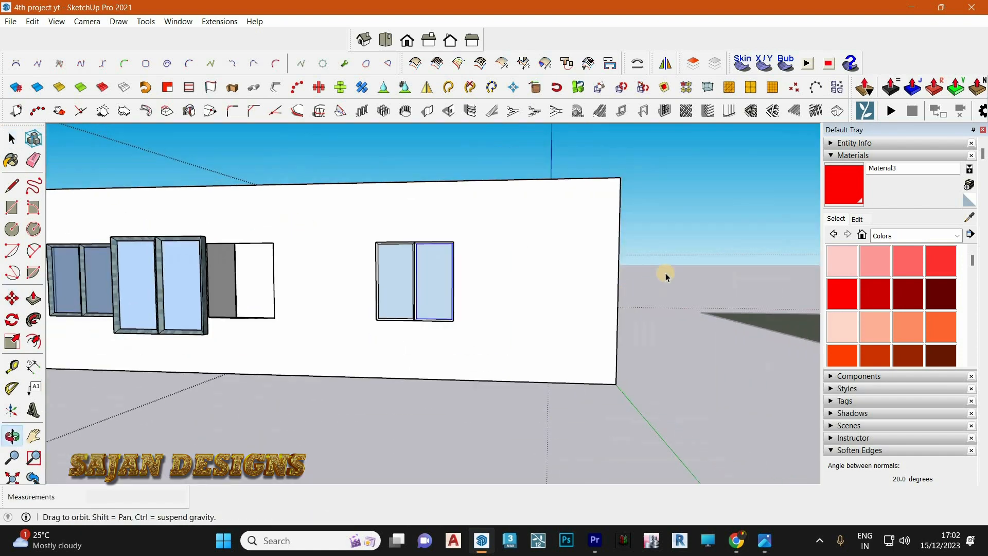
pyautogui.click(443, 138)
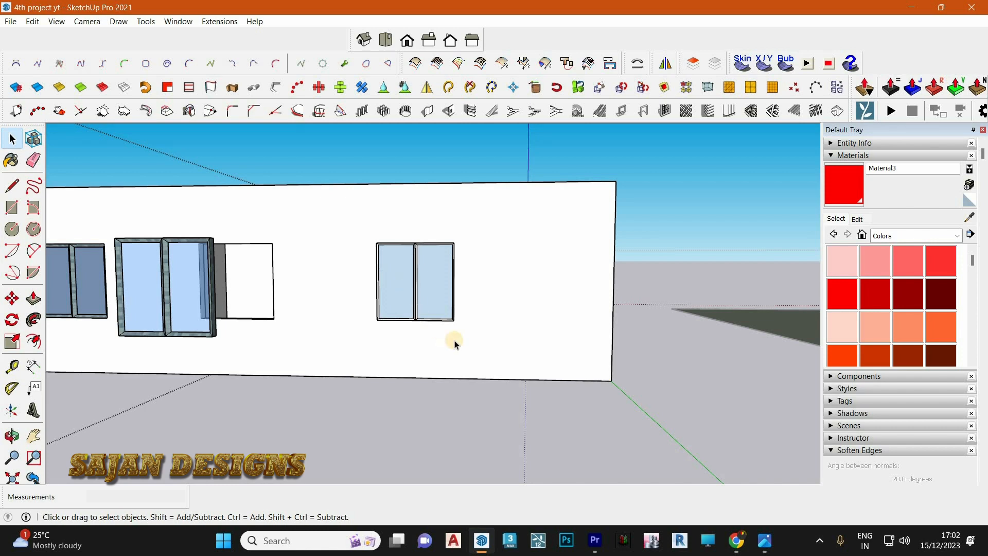
pyautogui.moveTo(395, 352); pyautogui.dragTo(366, 269, button='middle')
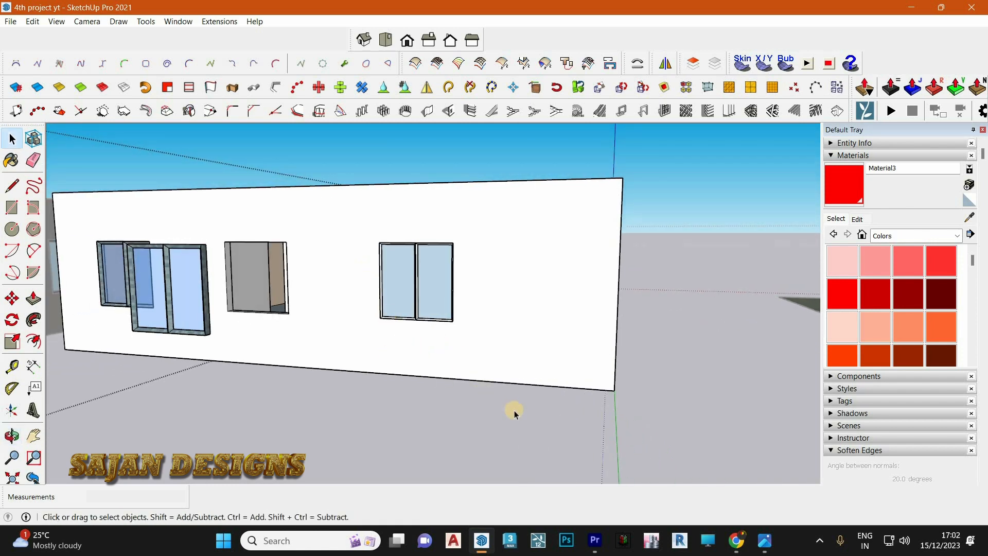
# - Switch to 3D Warehouse in Chrome and download the PENTEK - Slimmest Steel Sliding Door model as a SketchUp 2021 file
pyautogui.click(484, 541)
pyautogui.click(737, 540)
pyautogui.scroll(2, 423, 334)
pyautogui.scroll(-1, 472, 385)
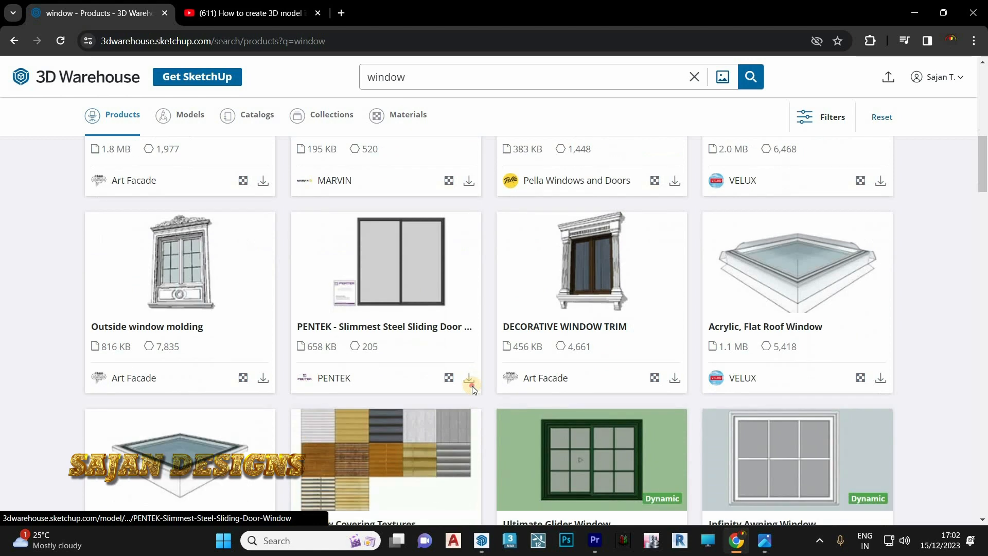
pyautogui.click(470, 382)
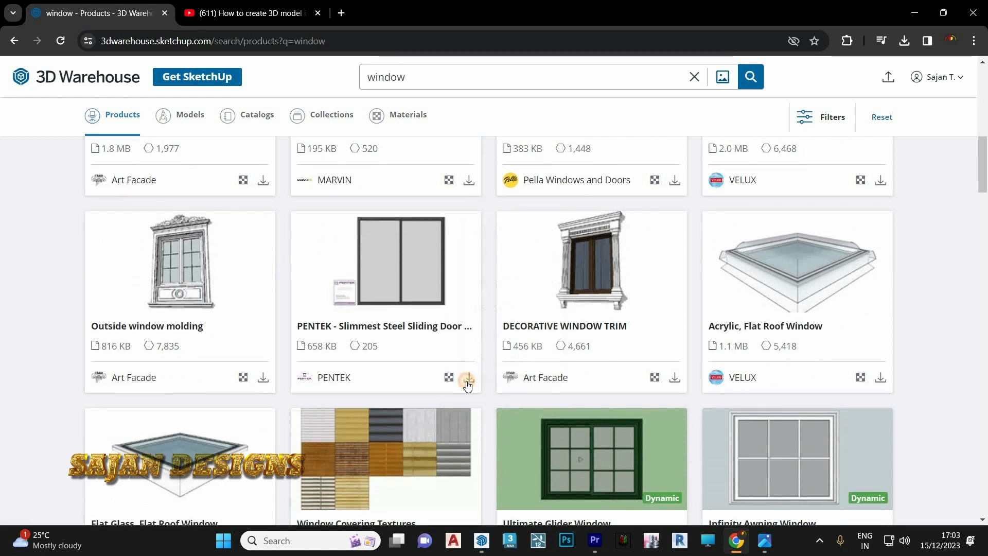
pyautogui.click(467, 383)
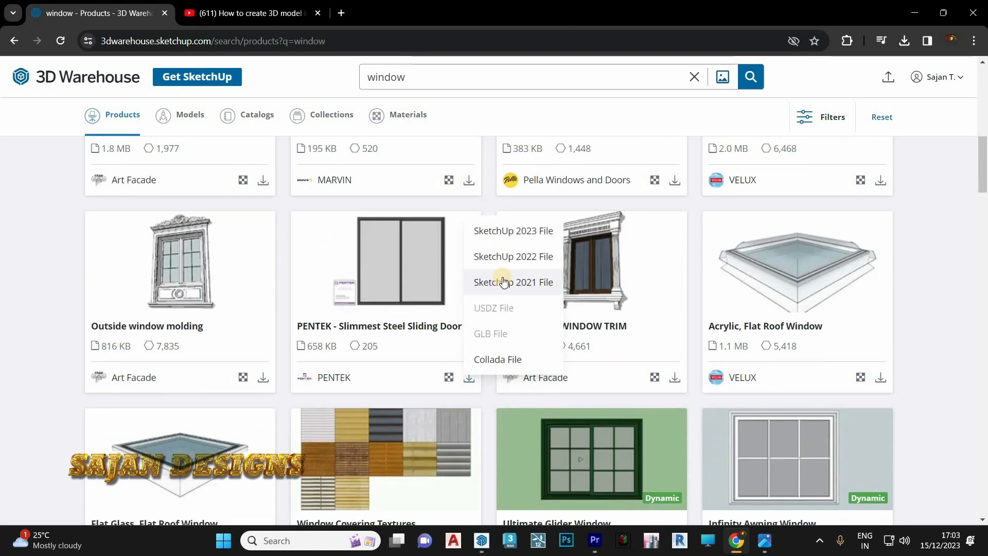
pyautogui.click(504, 282)
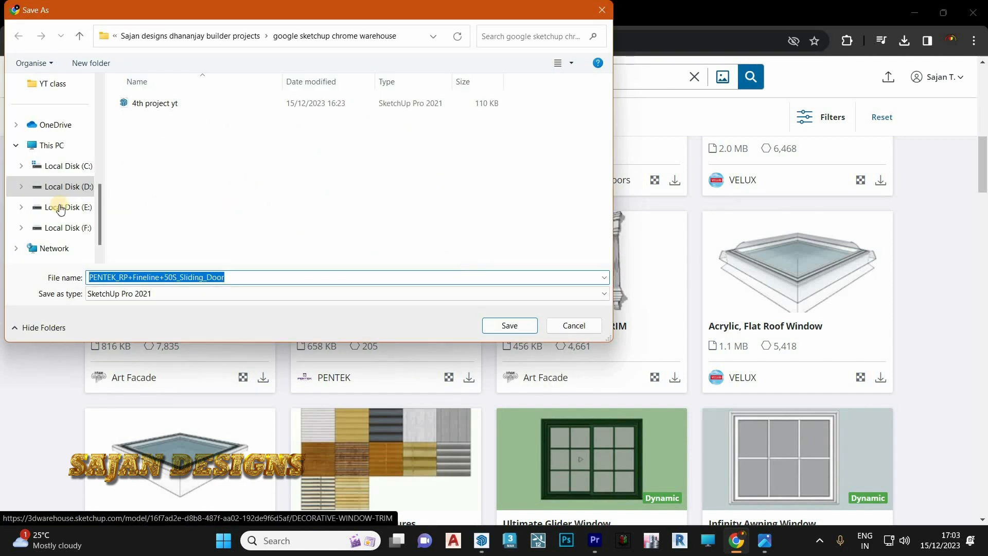
# - Save the sliding door download as window in a new Warehouse folder on Local Disk (E:) and switch to SketchUp
pyautogui.click(65, 207)
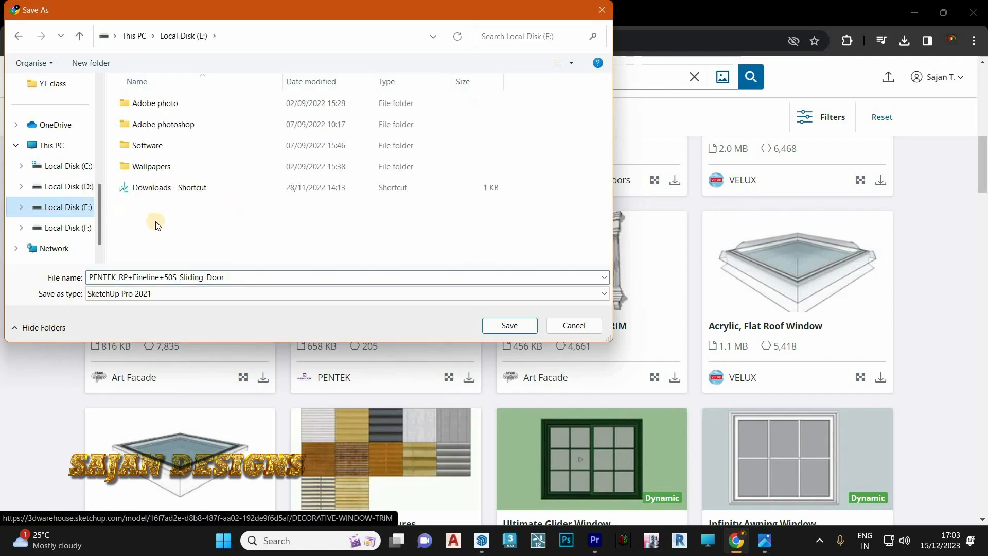
pyautogui.rightClick(155, 221)
pyautogui.rightClick(159, 237)
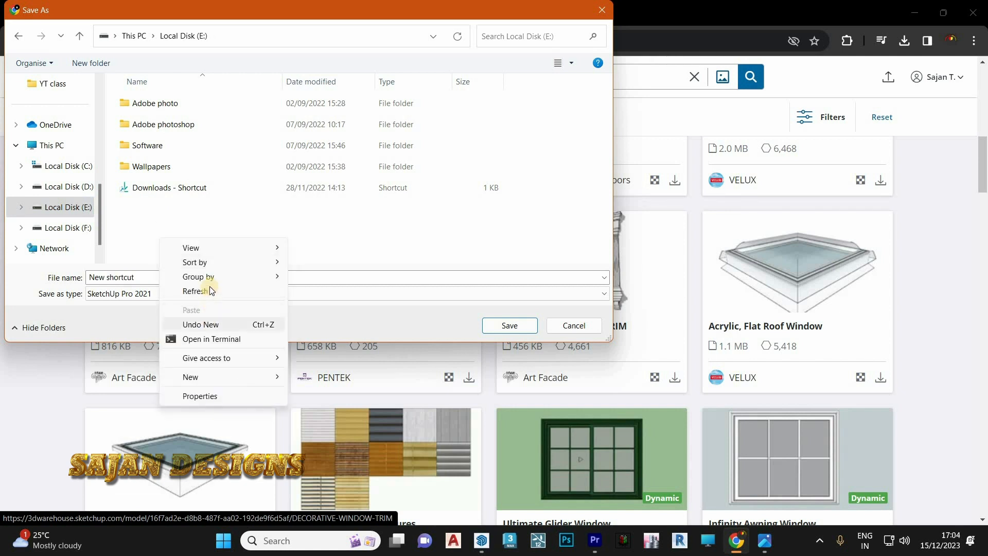
pyautogui.moveTo(209, 379)
pyautogui.click(322, 202)
pyautogui.write('Warehouse')
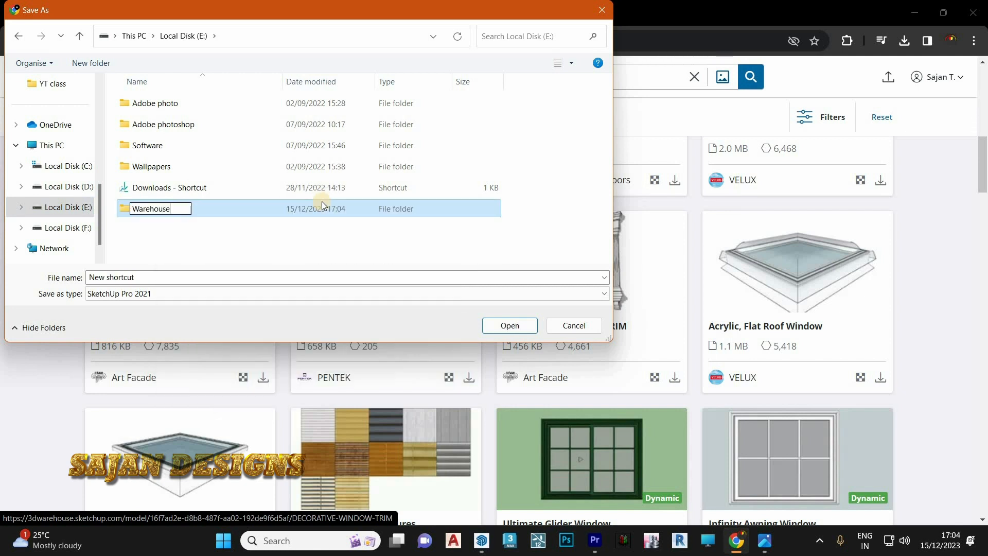
pyautogui.press('Return')
pyautogui.press('Return')
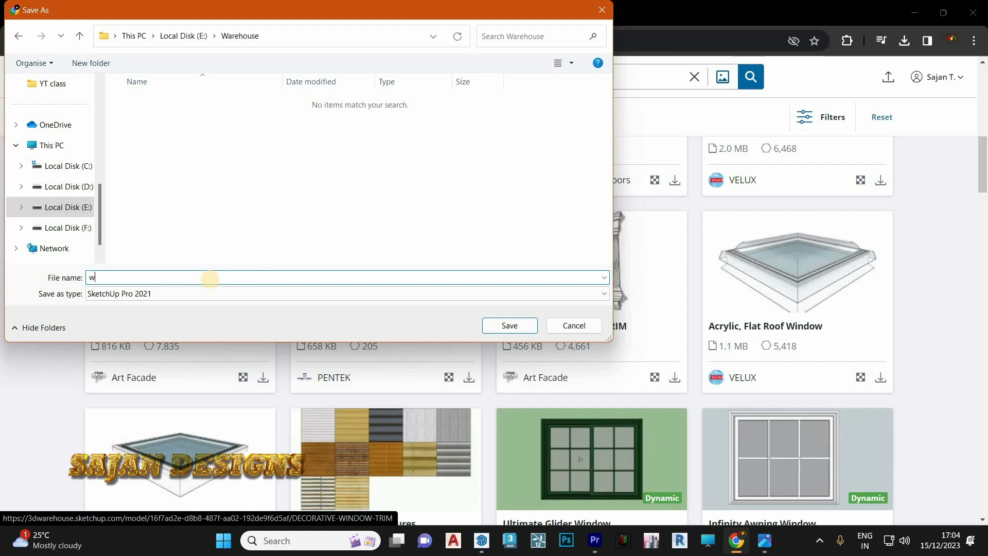
pyautogui.click(496, 326)
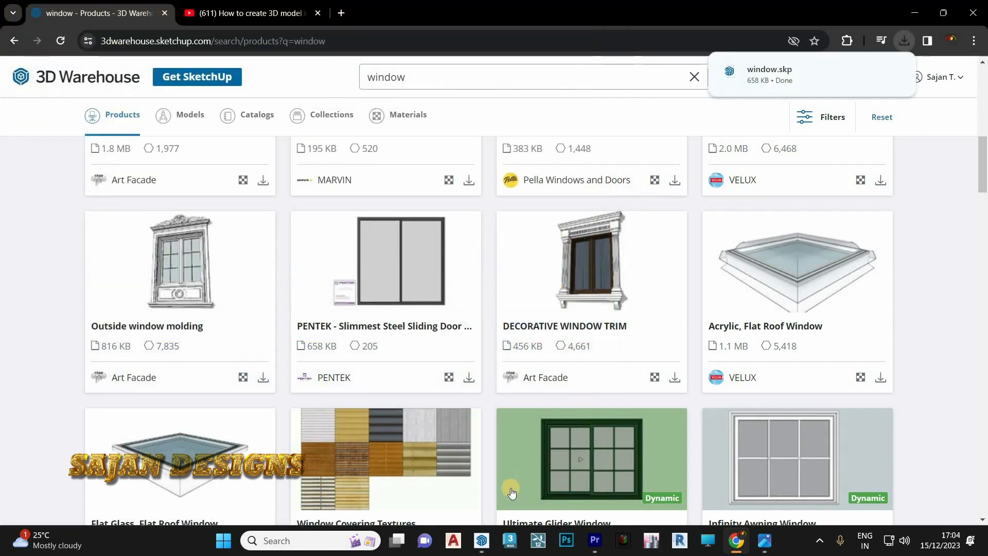
pyautogui.click(483, 536)
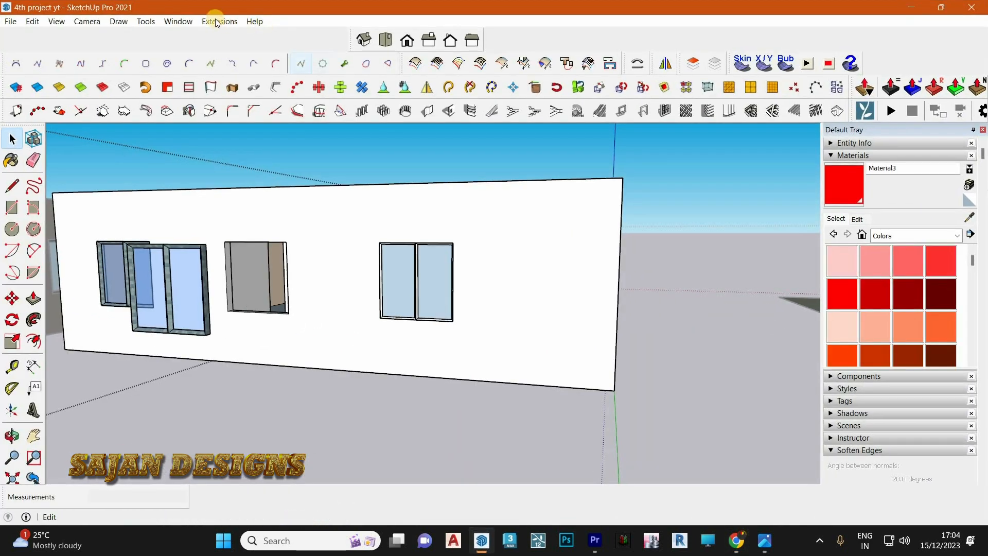
pyautogui.click(185, 30)
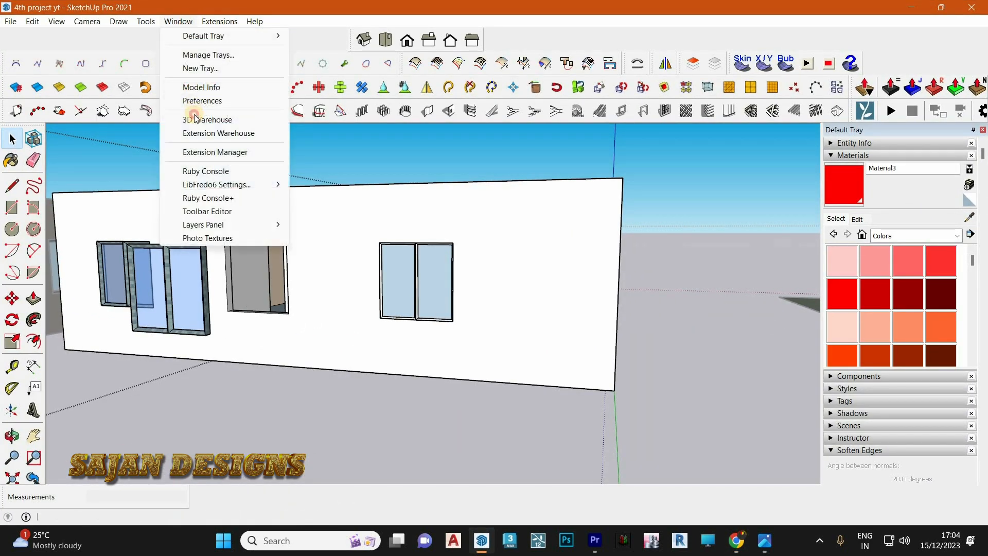
pyautogui.click(193, 111)
pyautogui.click(771, 53)
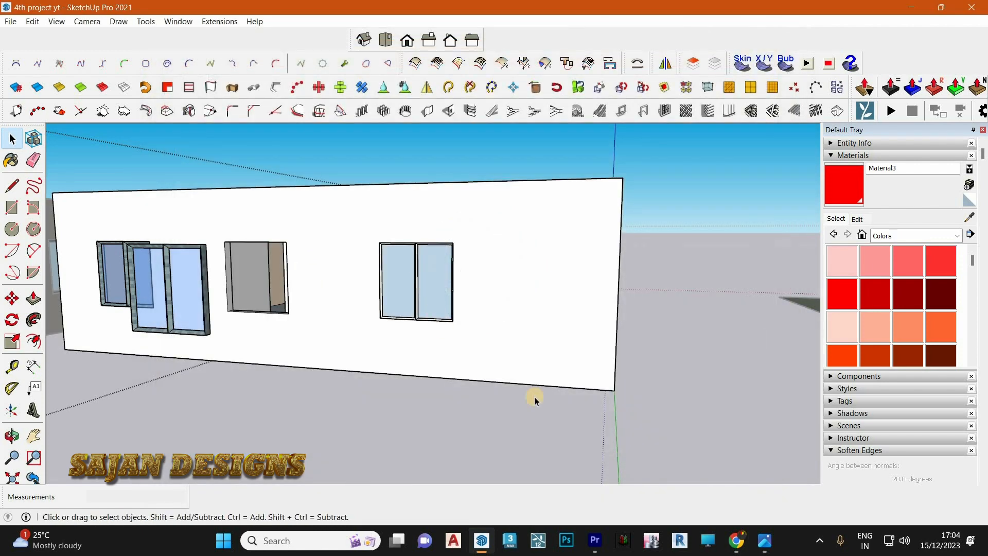
# - Import the window file from the Warehouse folder on Local Disk (E:), place it beside the building's front wall and clear the selection
pyautogui.scroll(-1, 635, 372)
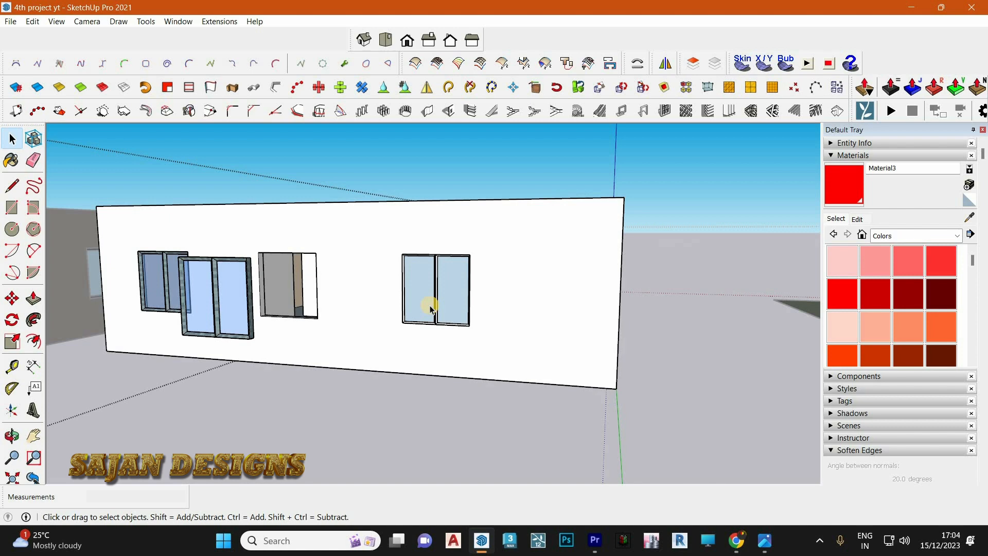
pyautogui.click(12, 24)
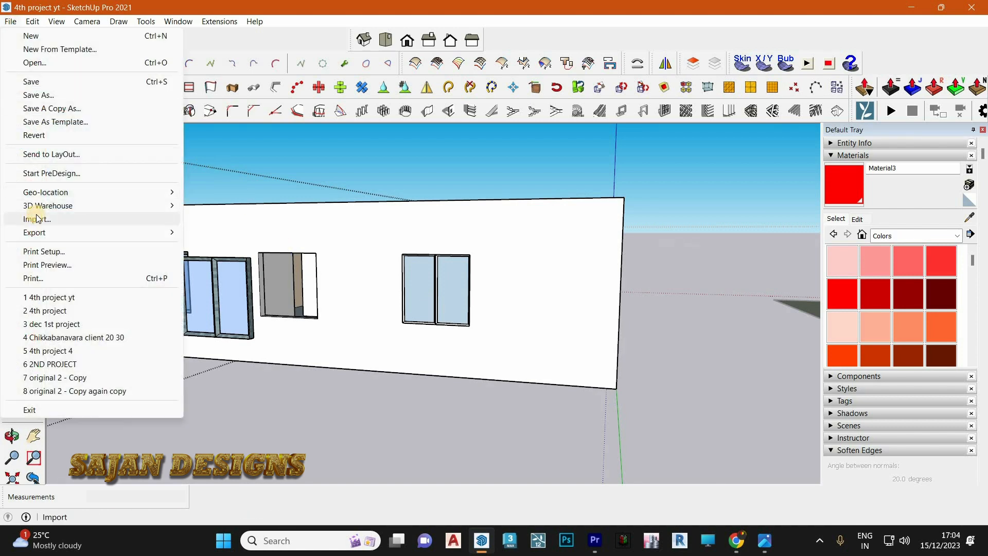
pyautogui.click(37, 220)
pyautogui.click(366, 316)
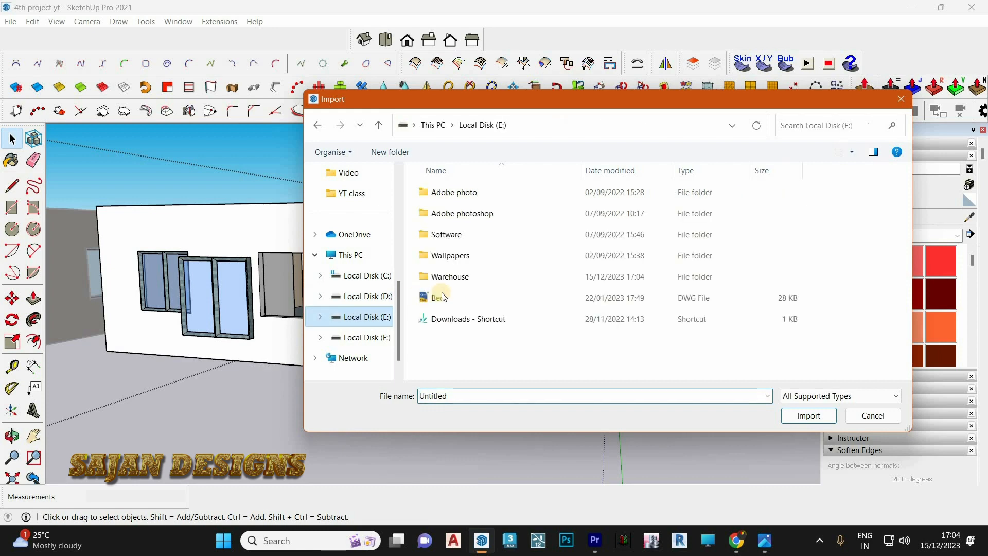
pyautogui.doubleClick(452, 276)
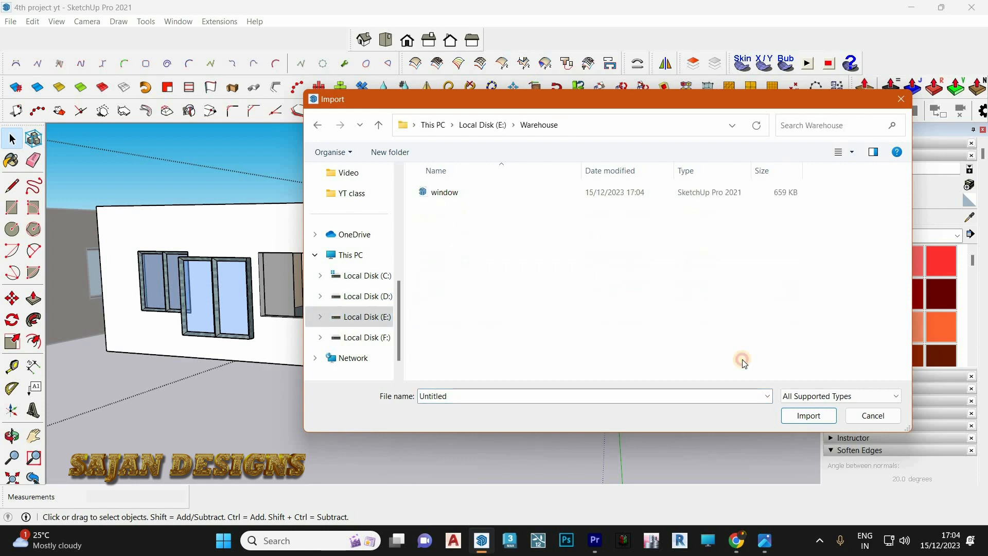
pyautogui.click(812, 414)
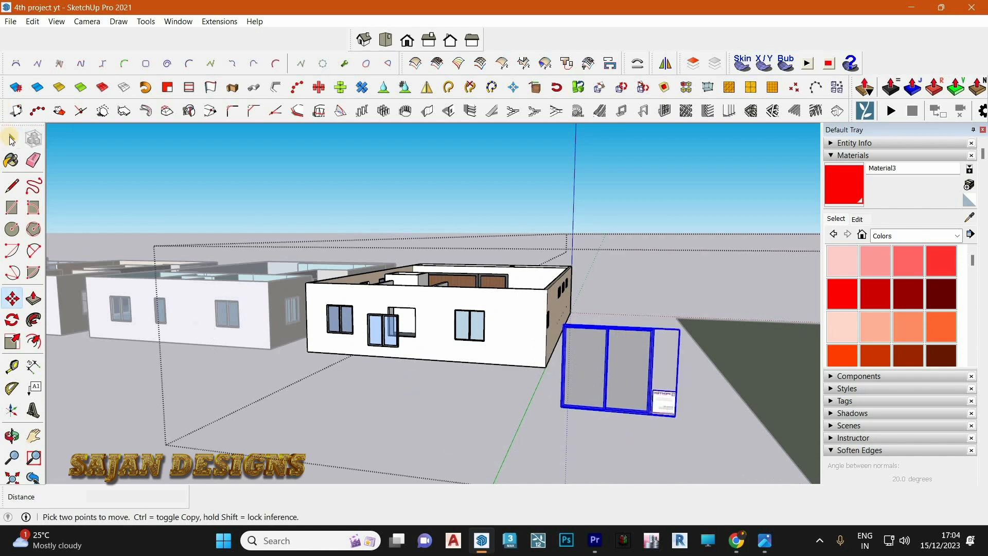
pyautogui.click(12, 139)
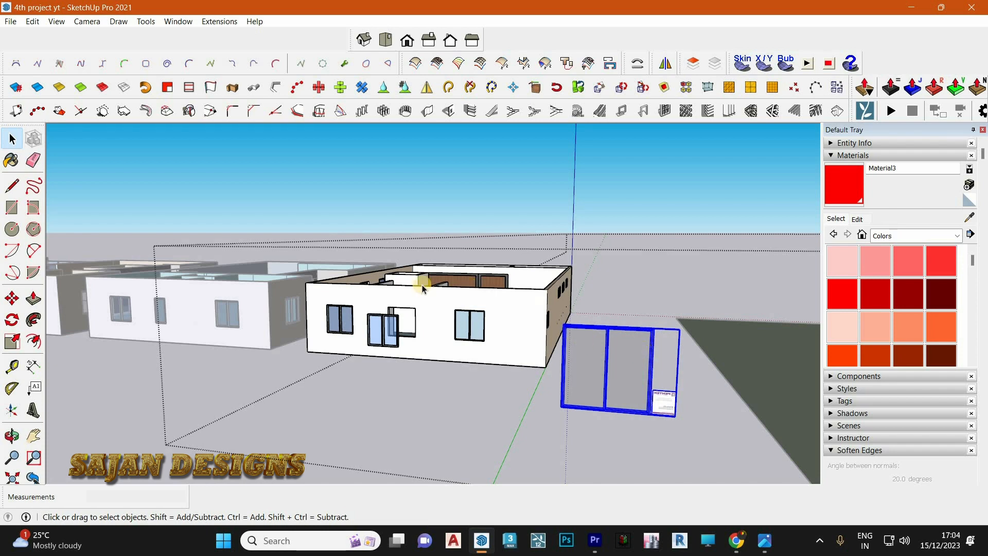
pyautogui.scroll(2, 395, 303)
pyautogui.scroll(-2, 479, 430)
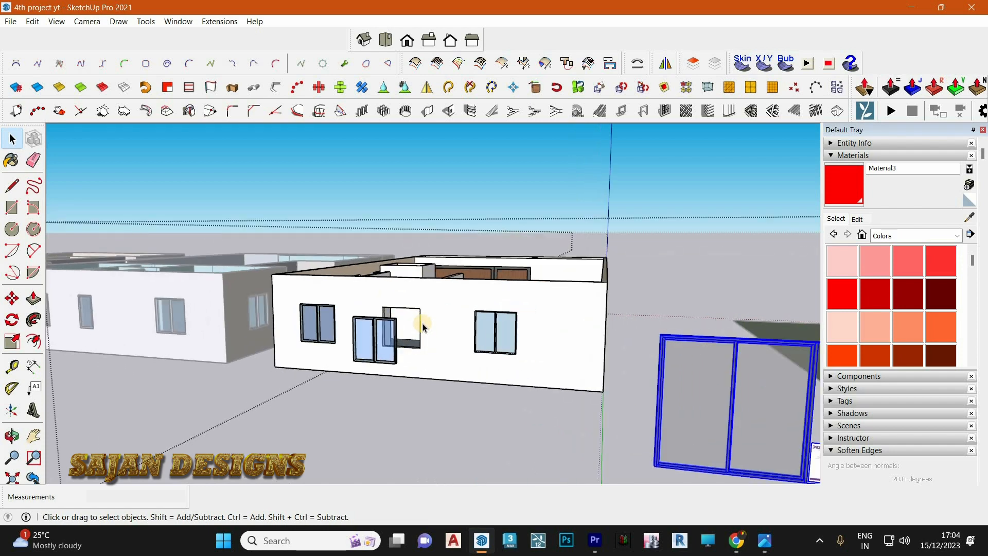
pyautogui.click(576, 422)
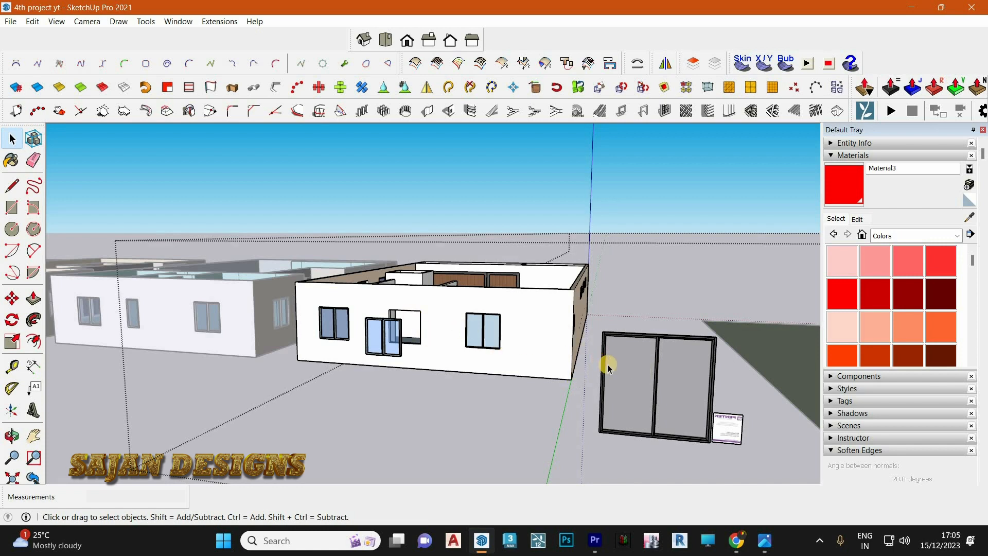
# - Measure the height of the empty window opening in the front wall along its left edge
pyautogui.moveTo(400, 318); pyautogui.dragTo(414, 342, button='middle')
pyautogui.press('t')
pyautogui.scroll(-3, 415, 352)
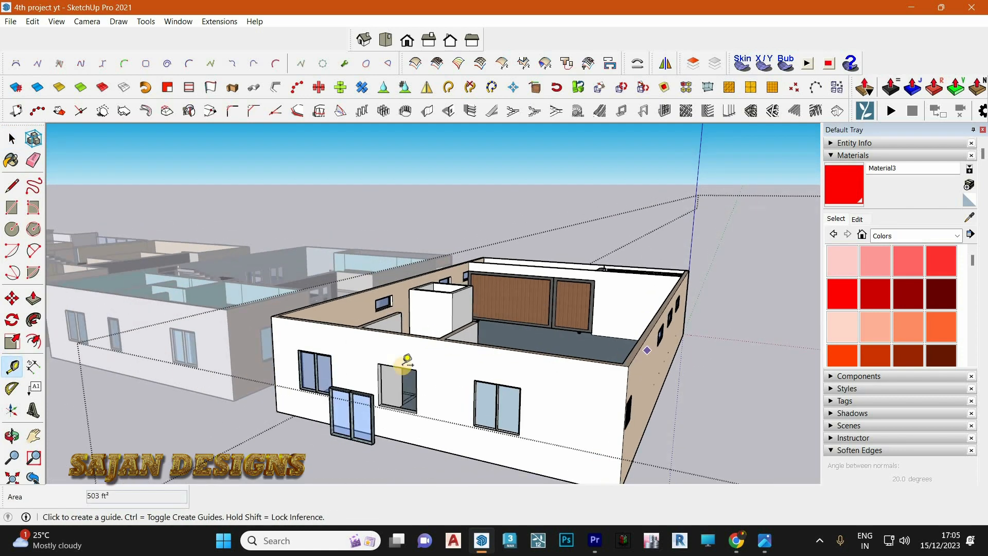
pyautogui.scroll(4, 379, 359)
pyautogui.click(379, 363)
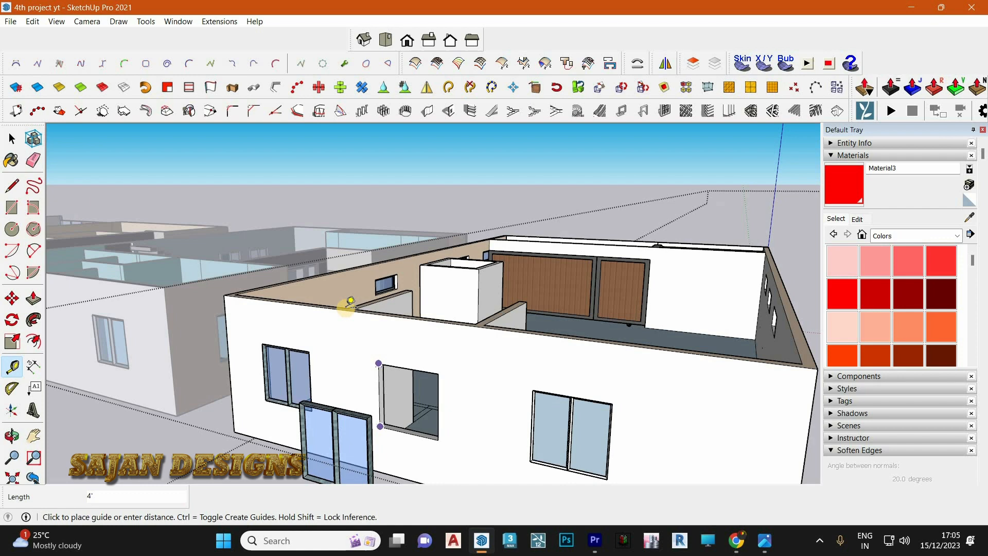
pyautogui.press('Escape')
pyautogui.scroll(-5, 373, 246)
pyautogui.click(12, 140)
# - Open the imported sliding door component for editing and delete the PENTEK information board beside the frame
pyautogui.moveTo(111, 182); pyautogui.dragTo(375, 308, button='middle')
pyautogui.scroll(-3, 361, 294)
pyautogui.click(555, 363)
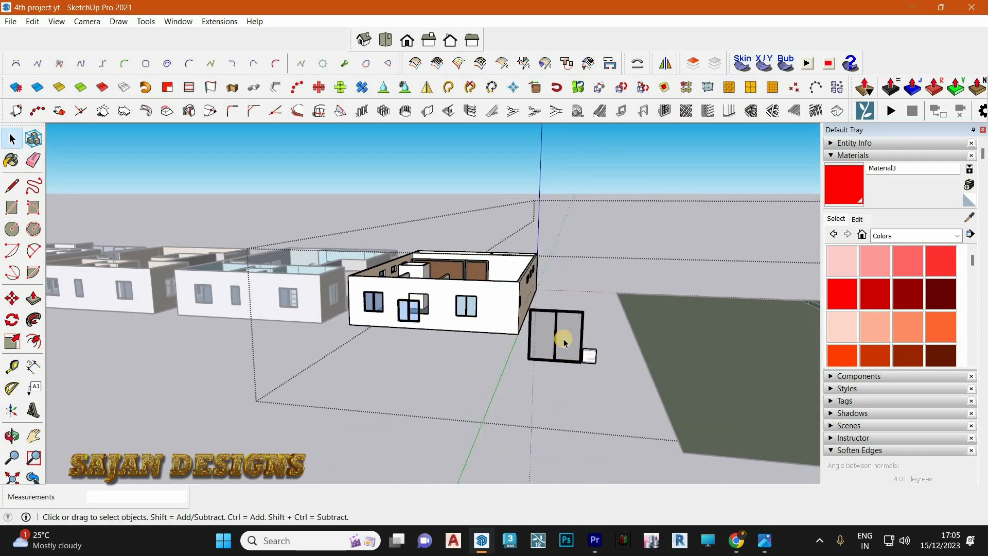
pyautogui.scroll(2, 564, 342)
pyautogui.click(564, 340)
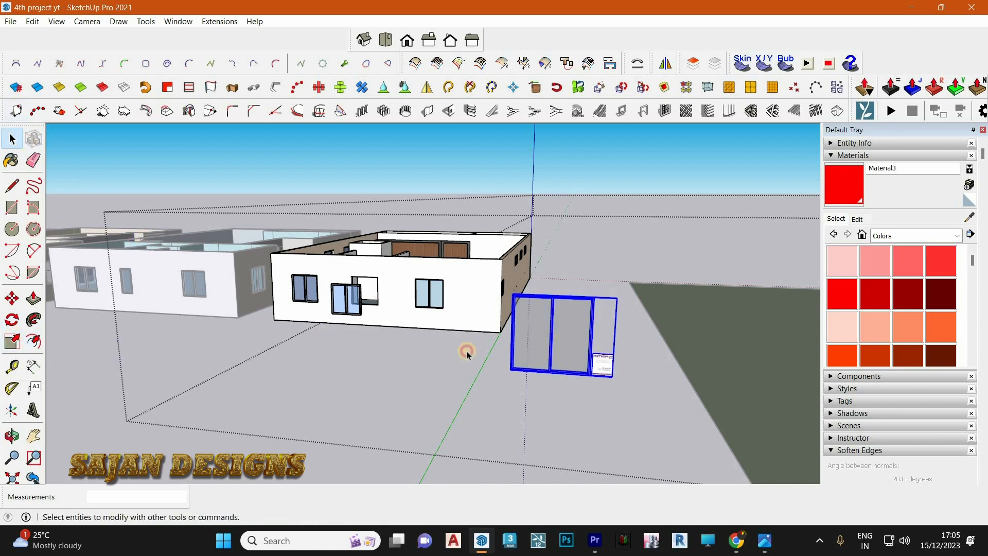
pyautogui.click(544, 321)
pyautogui.scroll(8, 592, 348)
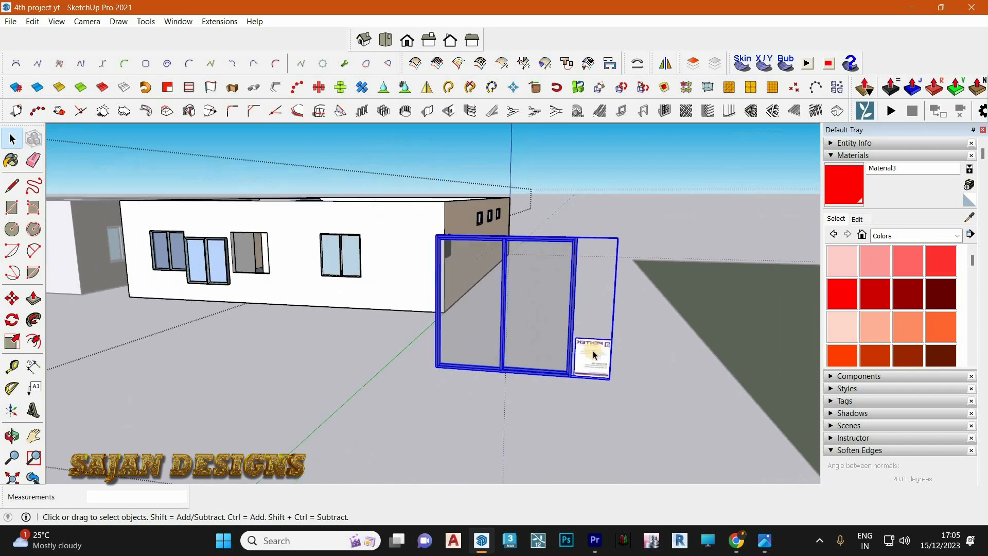
pyautogui.doubleClick(518, 314)
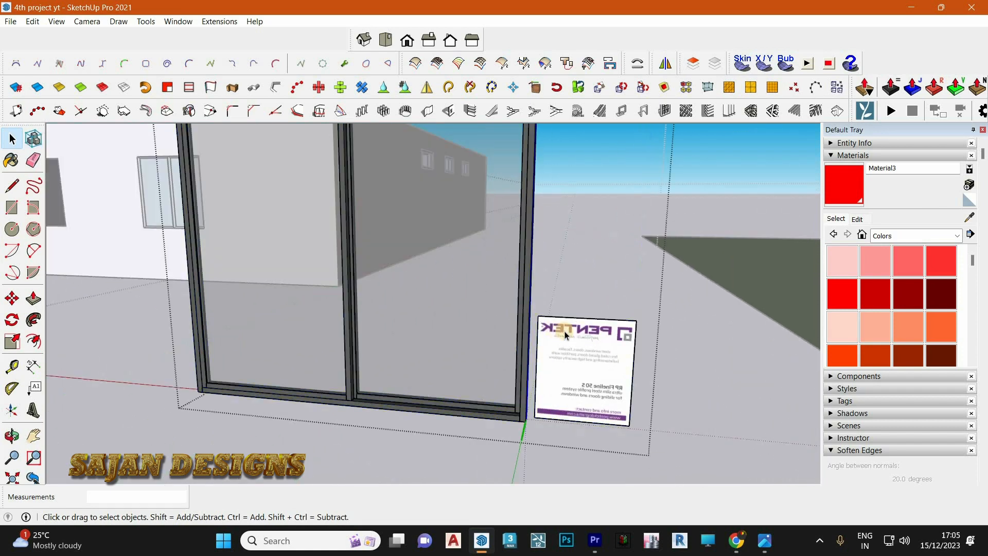
pyautogui.scroll(-2, 565, 332)
pyautogui.moveTo(594, 376); pyautogui.dragTo(525, 355, button='middle')
# - Try to move the sliding door by its lower outer corner into the empty window opening for scaling
pyautogui.click(507, 355)
pyautogui.scroll(-1, 506, 355)
pyautogui.click(12, 298)
pyautogui.scroll(3, 371, 371)
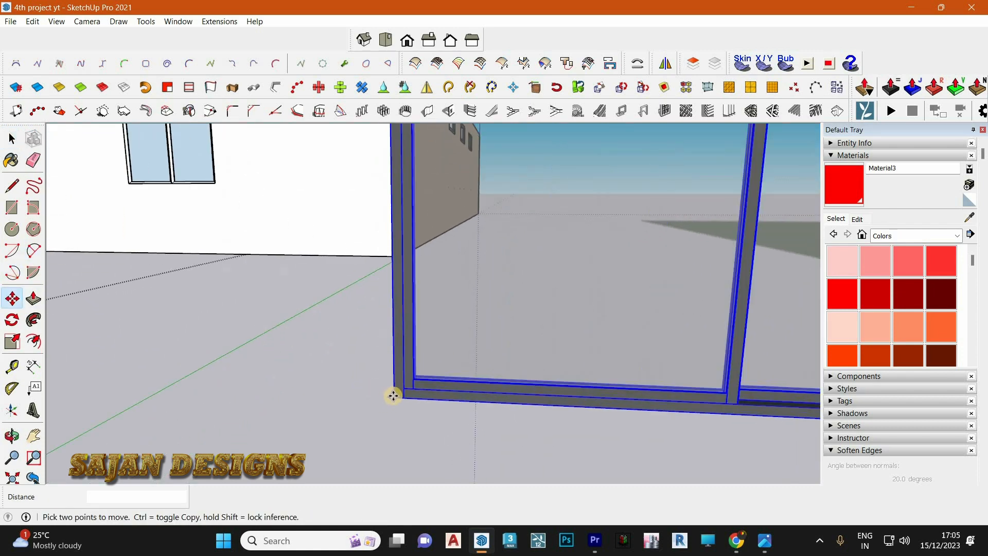
pyautogui.click(394, 397)
pyautogui.scroll(-8, 489, 314)
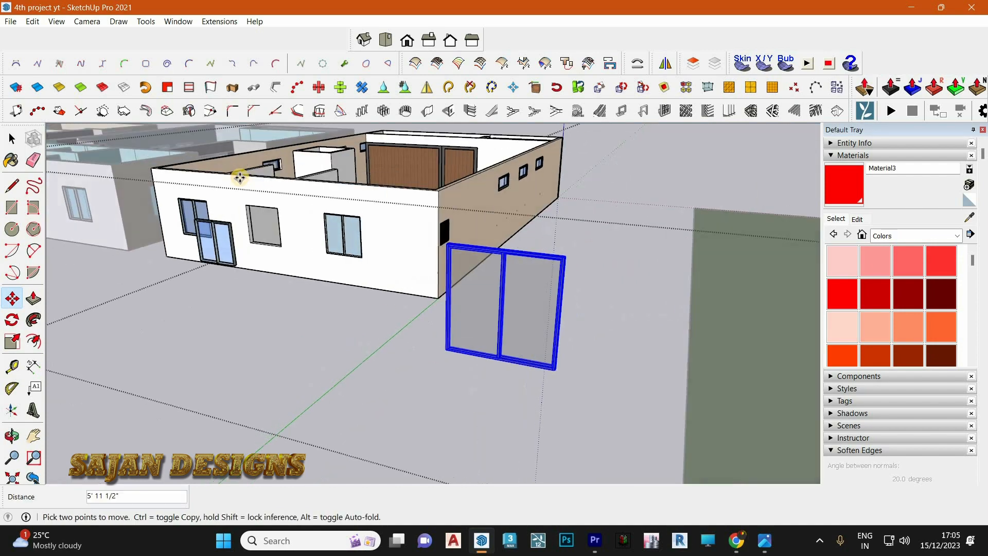
pyautogui.scroll(10, 212, 231)
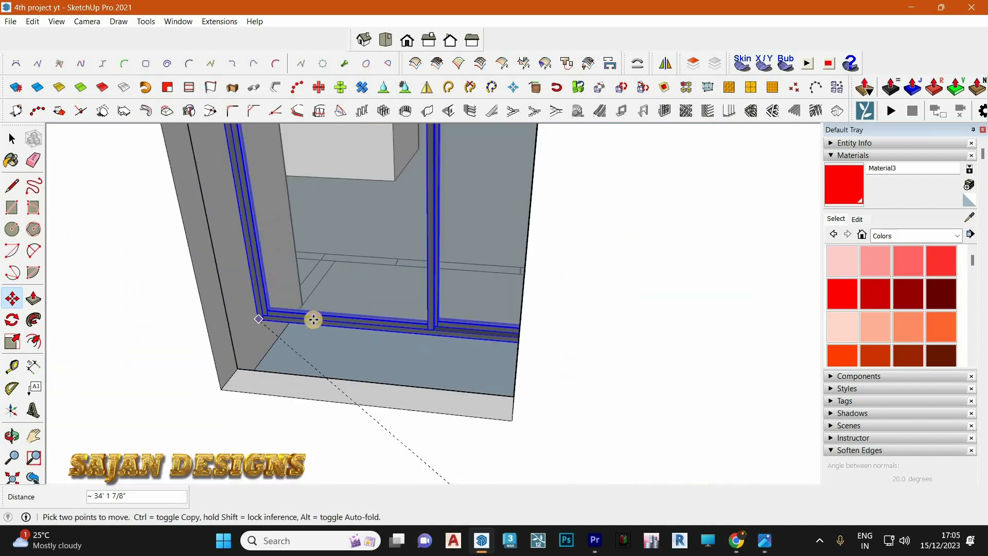
pyautogui.scroll(-3, 314, 319)
pyautogui.scroll(6, 247, 364)
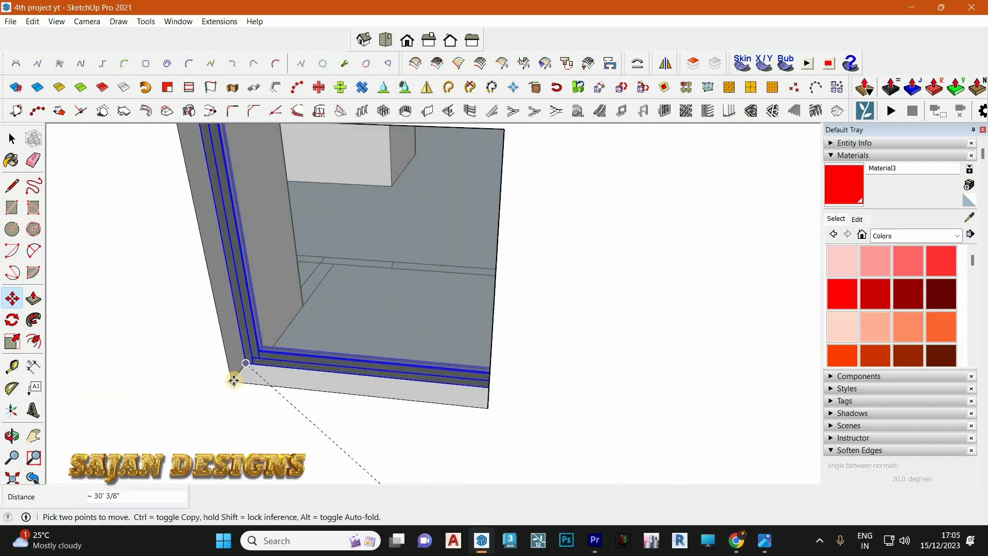
pyautogui.click(392, 381)
pyautogui.scroll(-5, 448, 366)
pyautogui.moveTo(448, 366); pyautogui.dragTo(238, 362, button='middle')
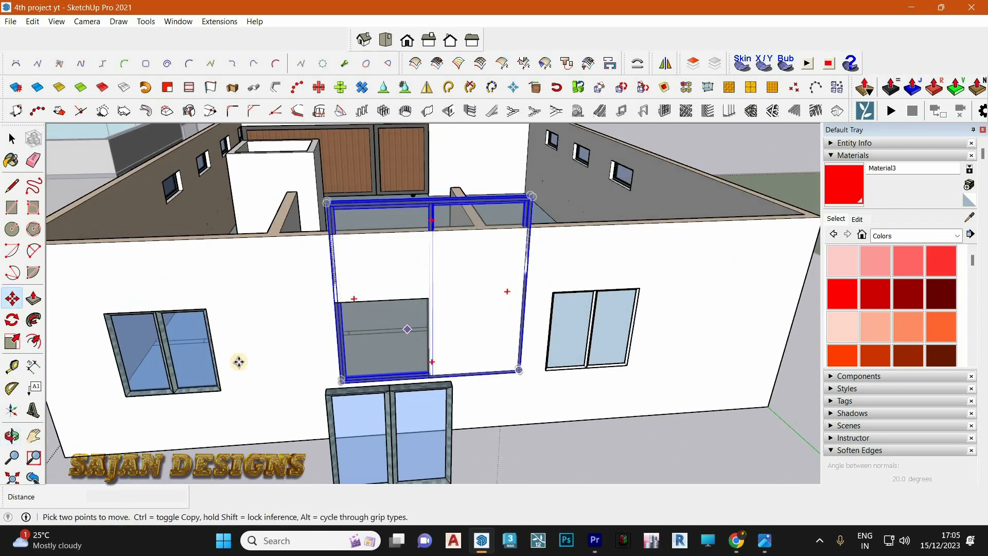
pyautogui.click(13, 341)
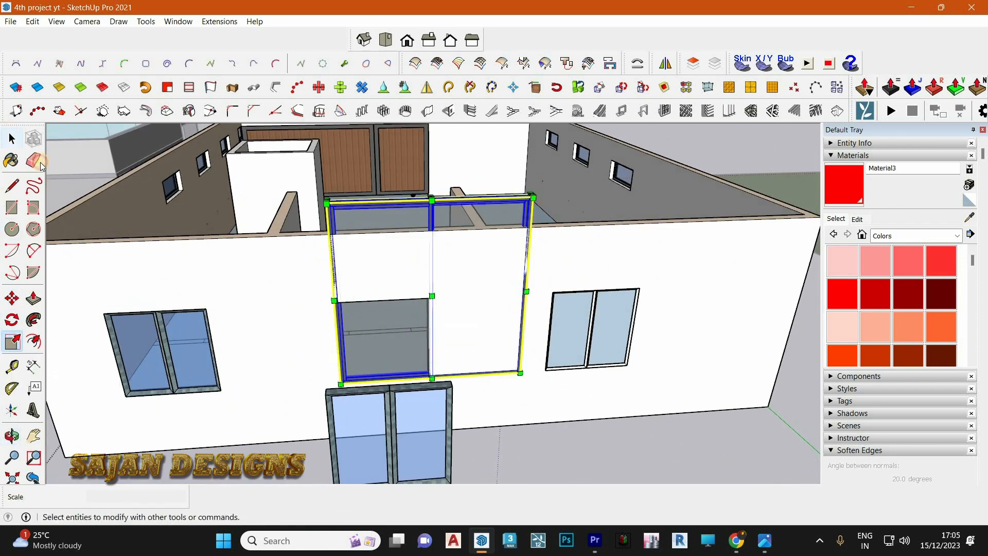
pyautogui.click(12, 138)
# - Move the sliding door from its lower-left corner to the lower-left corner of the empty opening in the front wall
pyautogui.scroll(-3, 479, 253)
pyautogui.moveTo(621, 159); pyautogui.dragTo(582, 305, button='middle')
pyautogui.scroll(2, 585, 304)
pyautogui.click(547, 296)
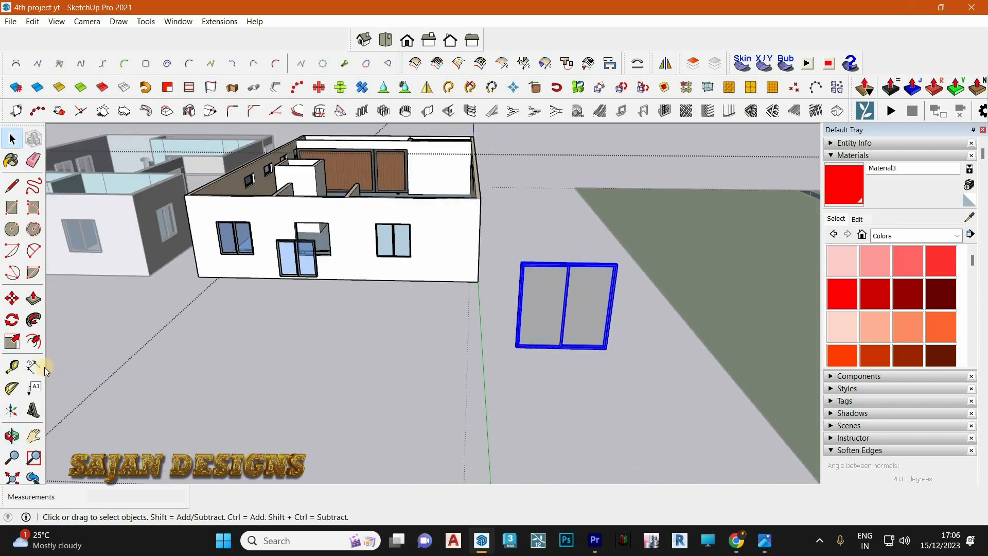
pyautogui.press('m')
pyautogui.scroll(5, 514, 349)
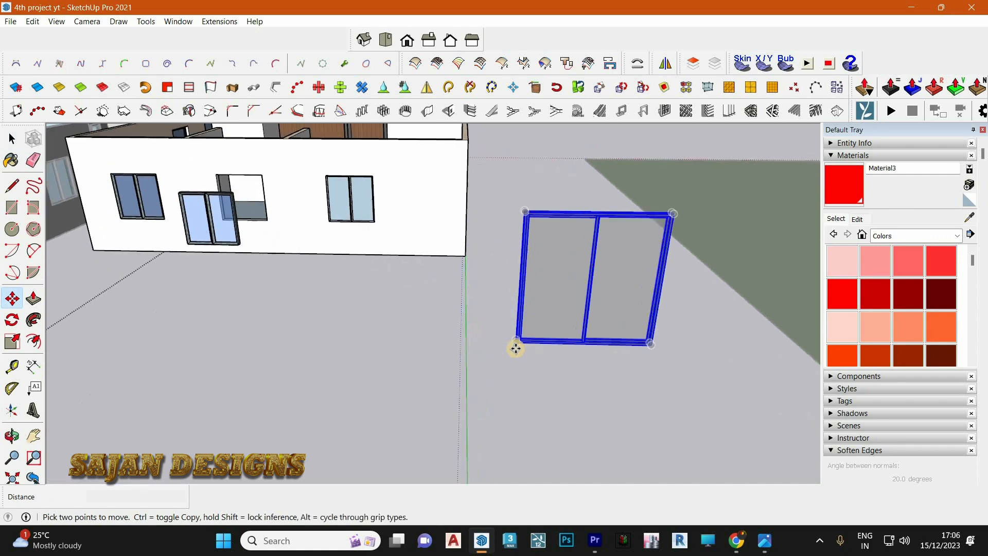
pyautogui.click(533, 322)
pyautogui.scroll(-5, 463, 247)
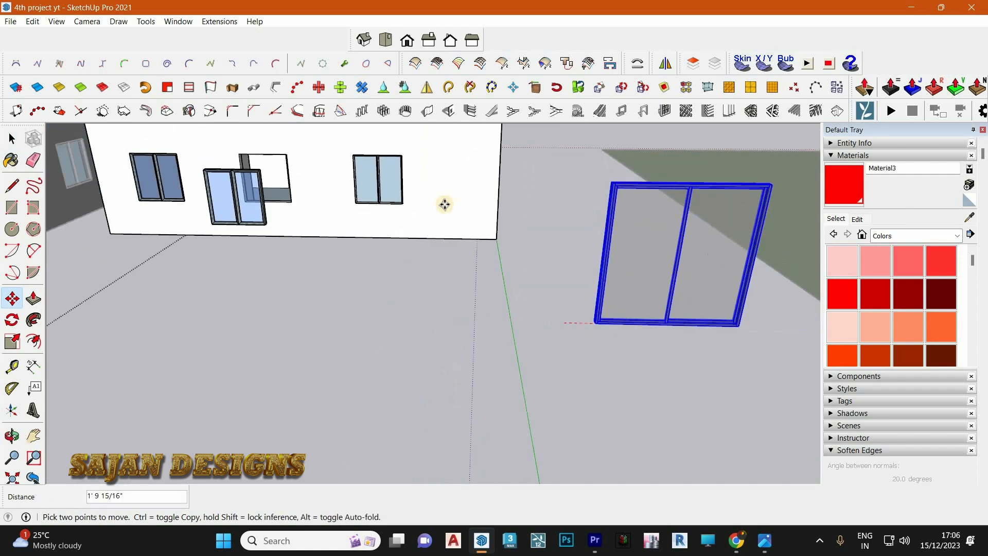
pyautogui.scroll(3, 309, 288)
pyautogui.scroll(6, 289, 276)
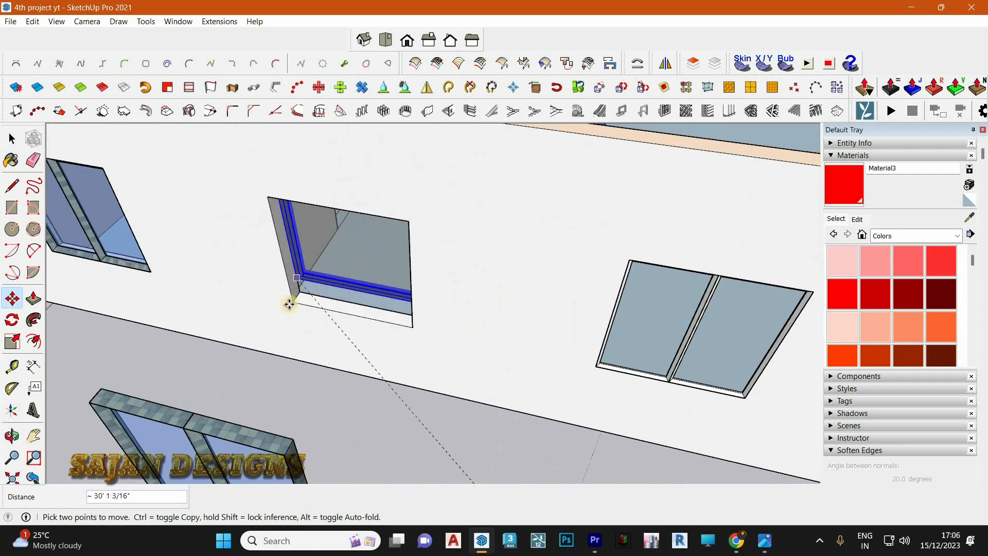
pyautogui.scroll(-5, 395, 358)
pyautogui.moveTo(394, 358); pyautogui.dragTo(458, 291, button='middle')
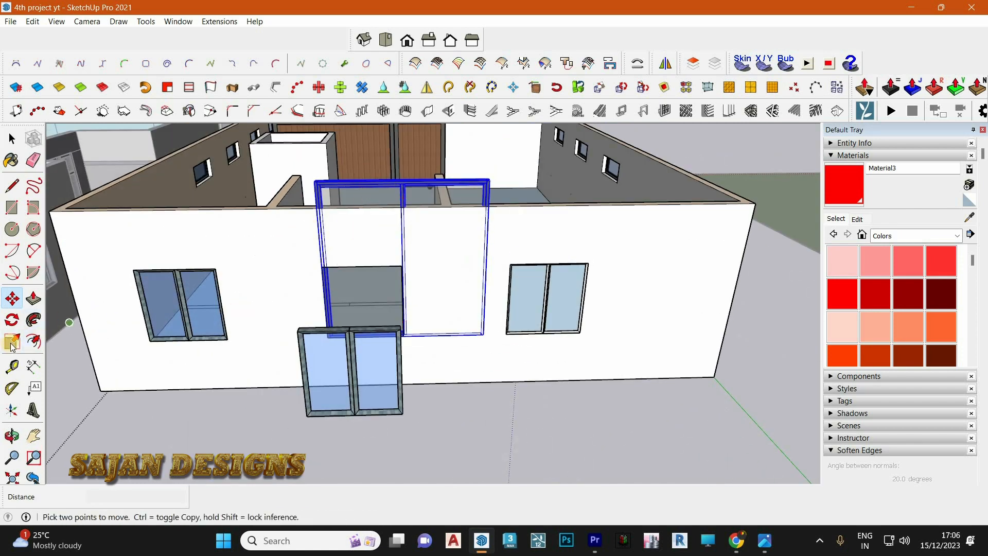
# - Scale the sliding door from its upper-right corner down to the upper-right corner of the empty window opening in the front wall
pyautogui.click(18, 344)
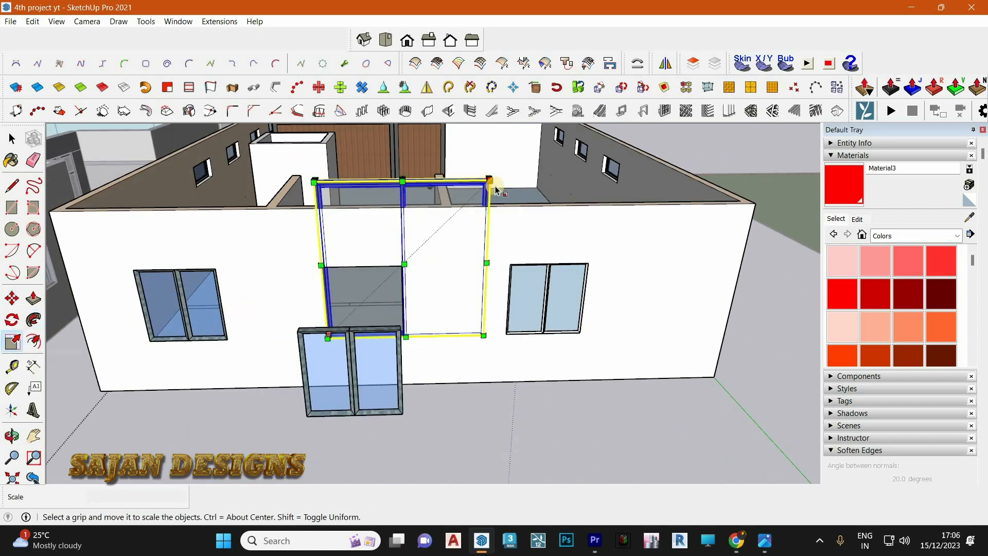
pyautogui.scroll(7, 490, 181)
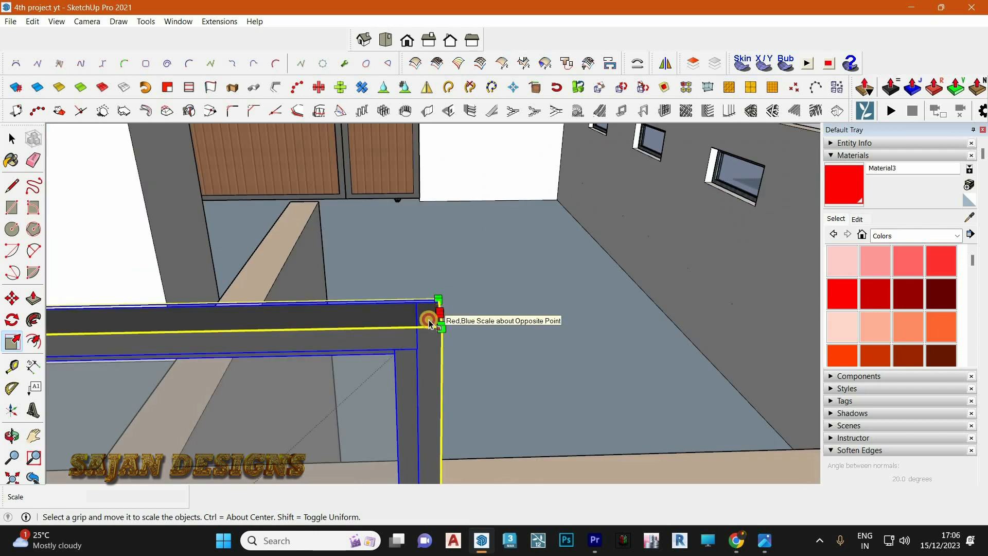
pyautogui.click(430, 315)
pyautogui.moveTo(396, 346); pyautogui.dragTo(409, 327, button='middle')
pyautogui.scroll(-8, 449, 283)
pyautogui.click(443, 291)
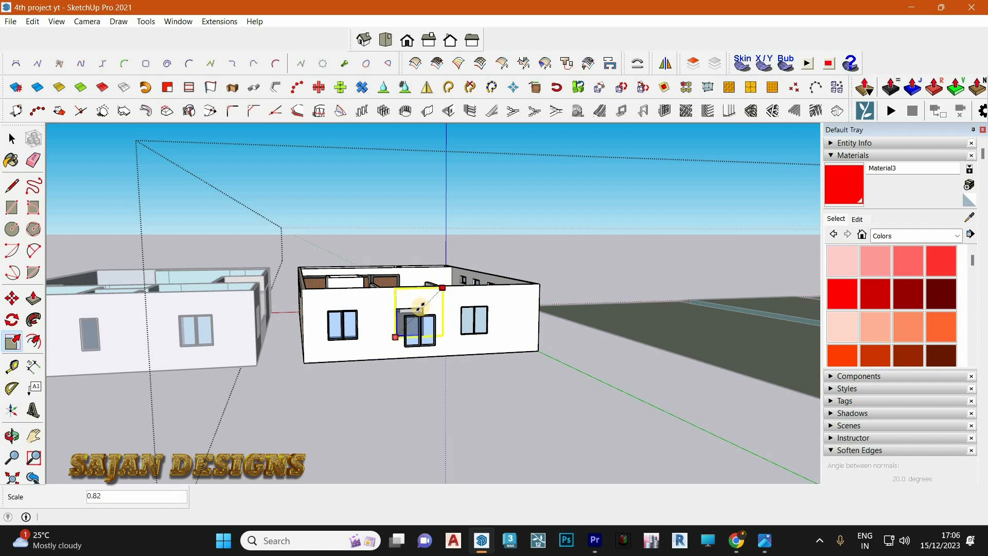
pyautogui.scroll(4, 418, 310)
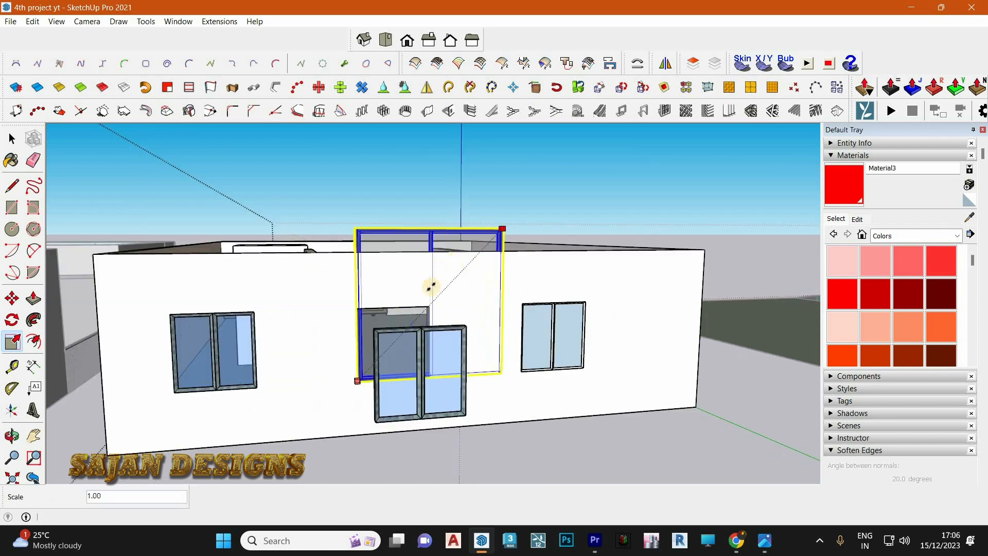
pyautogui.press('shift')
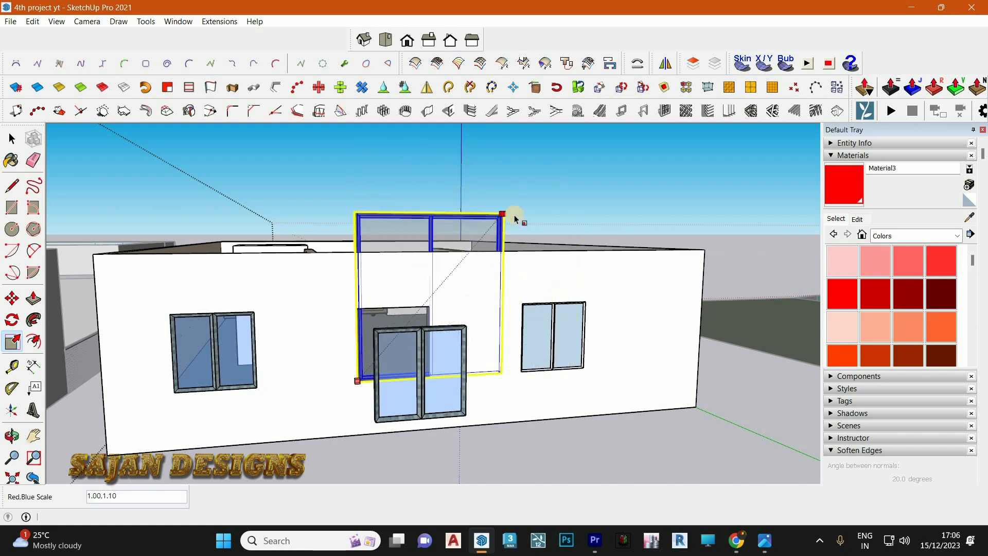
pyautogui.scroll(5, 419, 298)
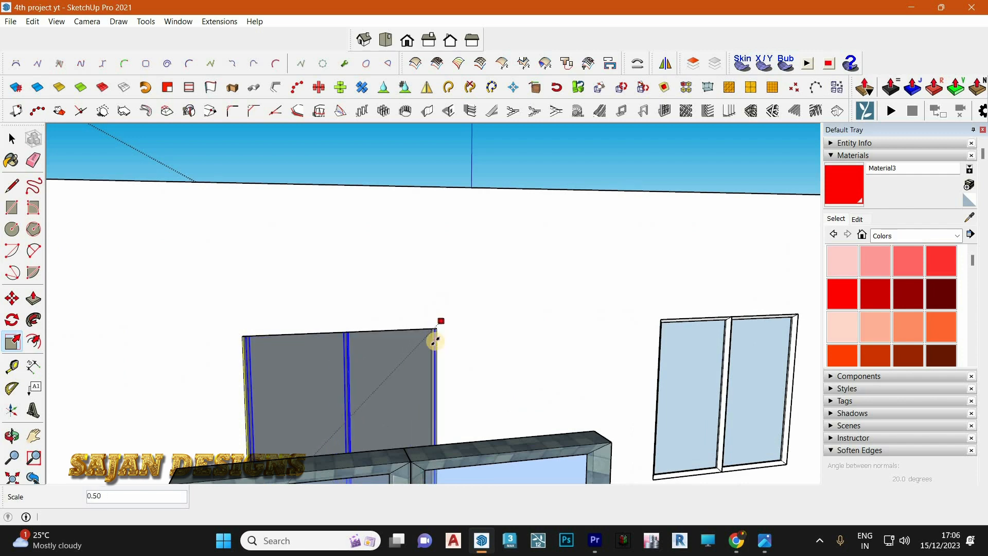
pyautogui.click(420, 326)
pyautogui.moveTo(315, 216); pyautogui.dragTo(93, 199, button='middle')
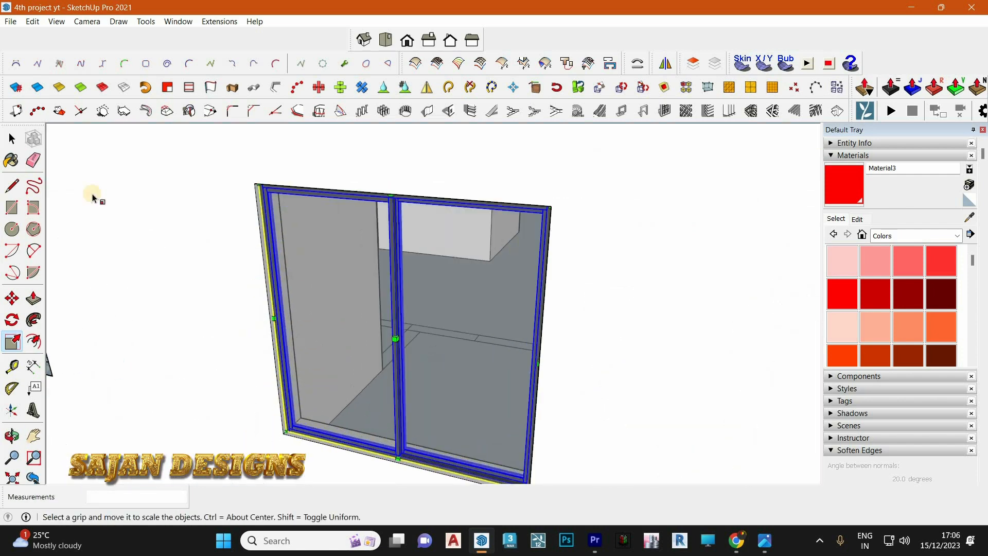
# - Move the scaled sliding door outward by its lower-left corner so its frame sits flush with the outer wall face
pyautogui.click(11, 140)
pyautogui.scroll(5, 397, 342)
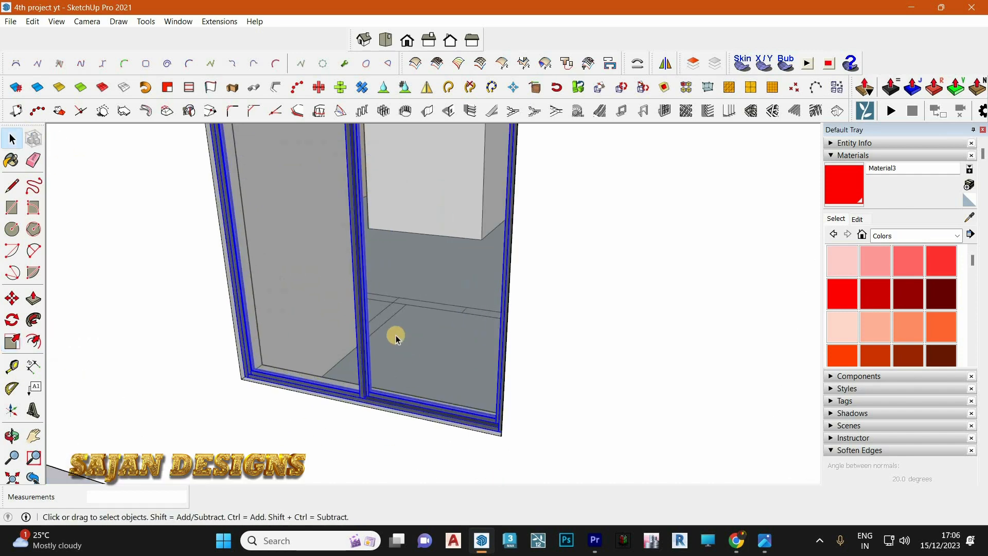
pyautogui.scroll(5, 282, 350)
pyautogui.press('m')
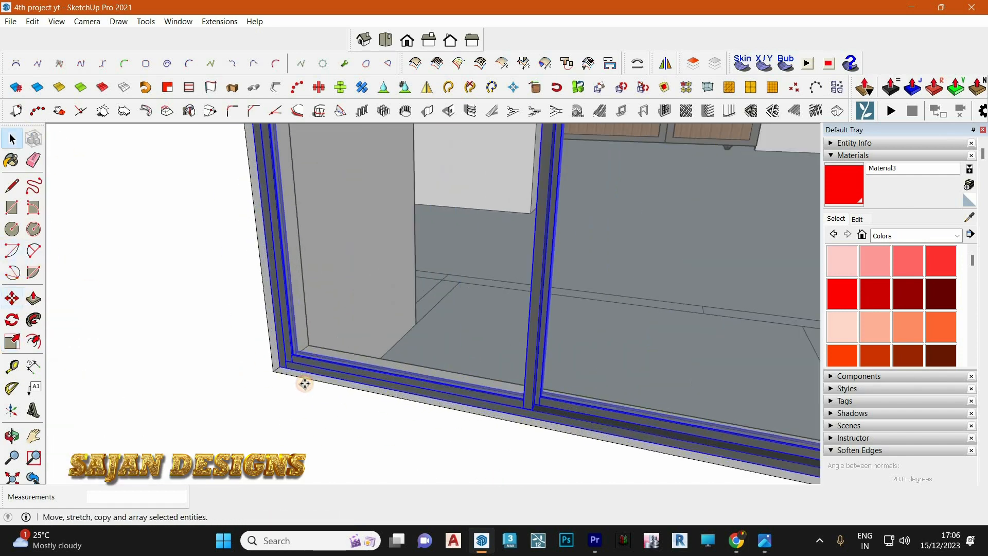
pyautogui.scroll(2, 287, 369)
pyautogui.click(245, 361)
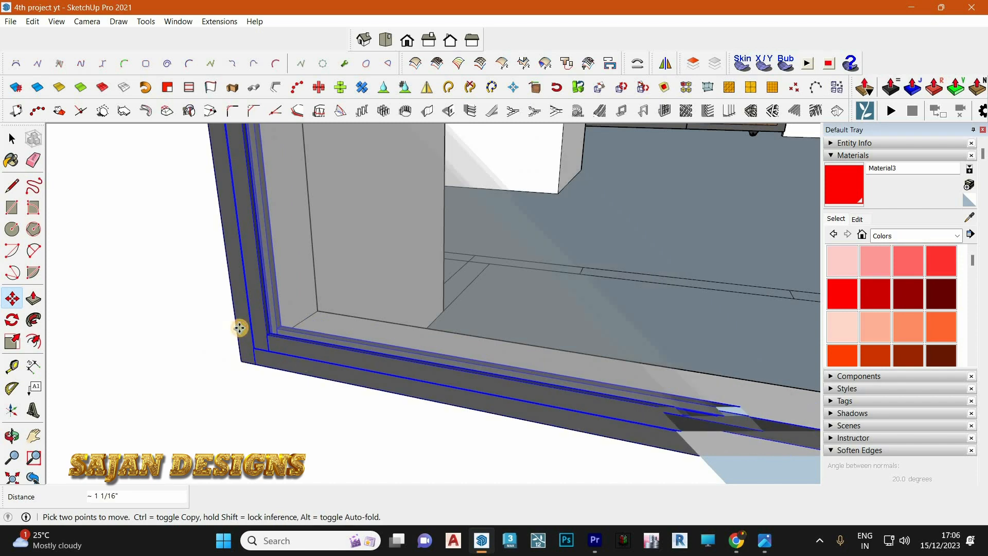
pyautogui.click(240, 327)
pyautogui.scroll(-2, 239, 327)
pyautogui.scroll(-2, 305, 379)
pyautogui.scroll(-3, 444, 364)
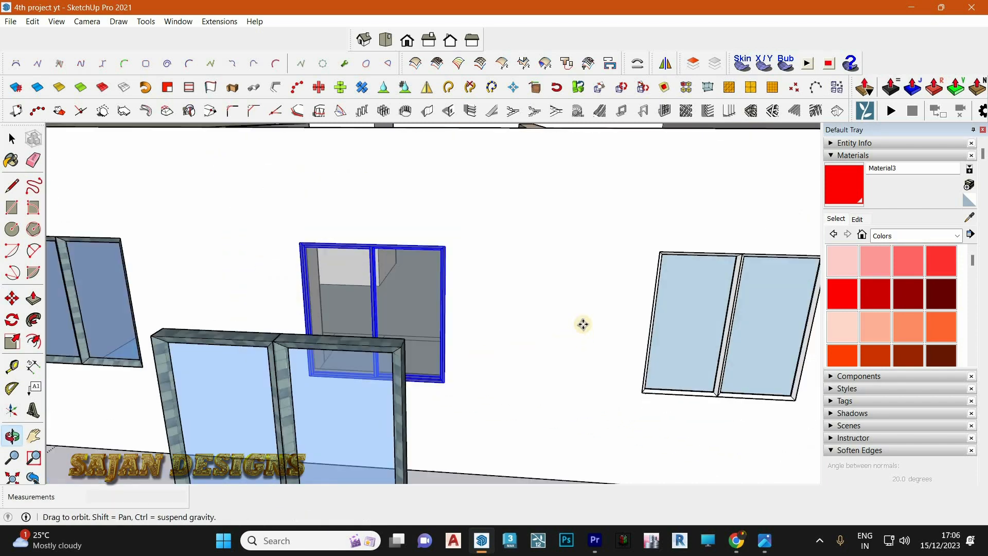
pyautogui.moveTo(582, 330); pyautogui.dragTo(341, 317, button='middle')
pyautogui.scroll(-3, 342, 317)
pyautogui.click(11, 138)
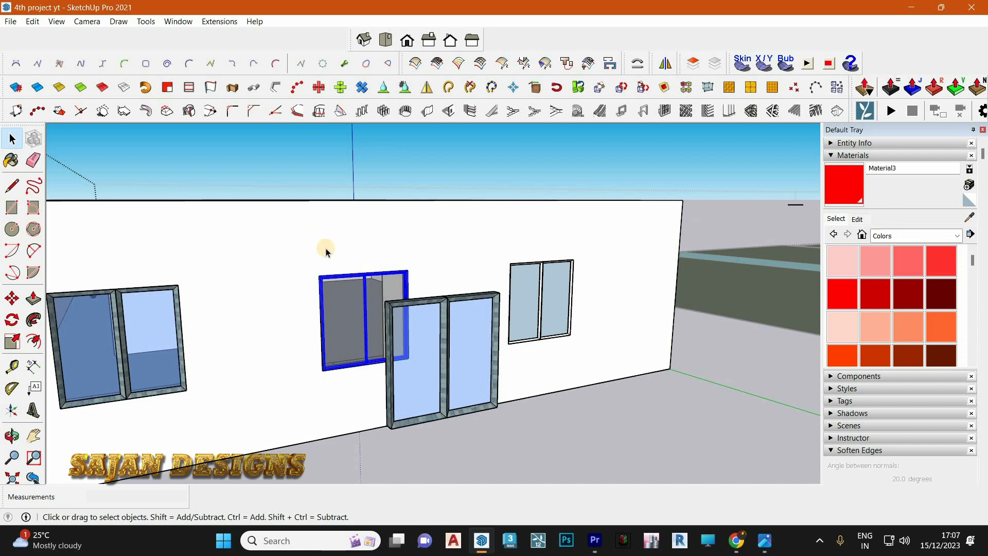
# - Try to scale the sliding door's width along the red axis from its right middle grip
pyautogui.scroll(-1, 342, 297)
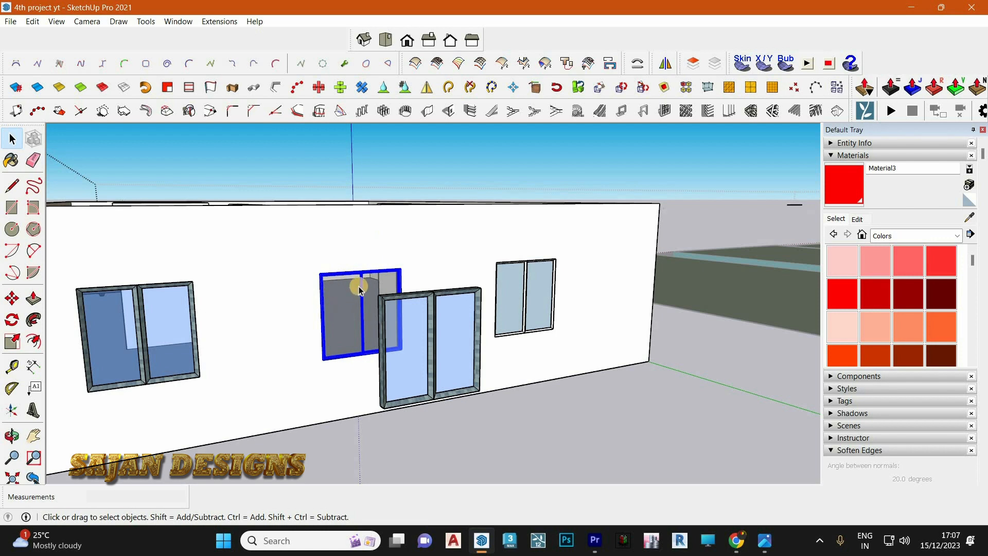
pyautogui.click(12, 341)
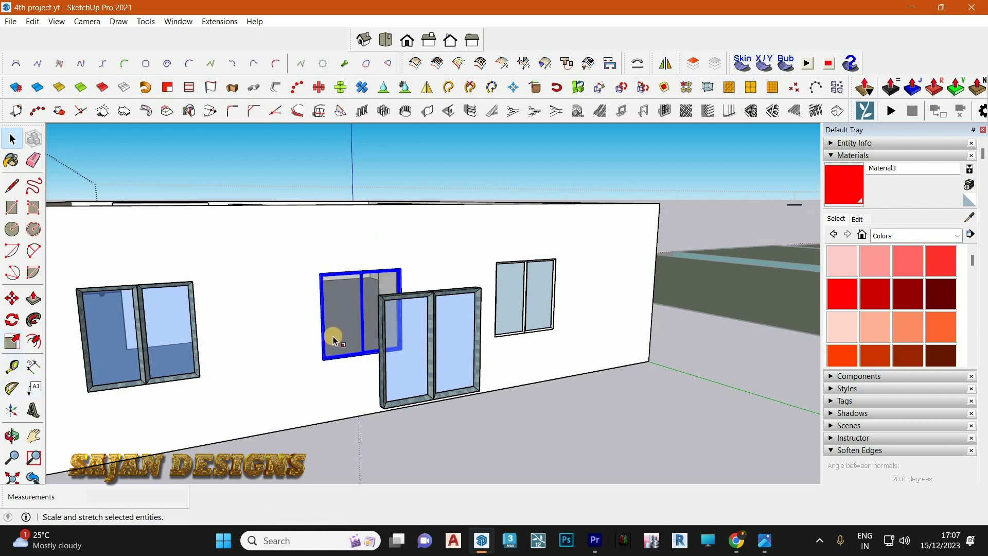
pyautogui.scroll(8, 388, 309)
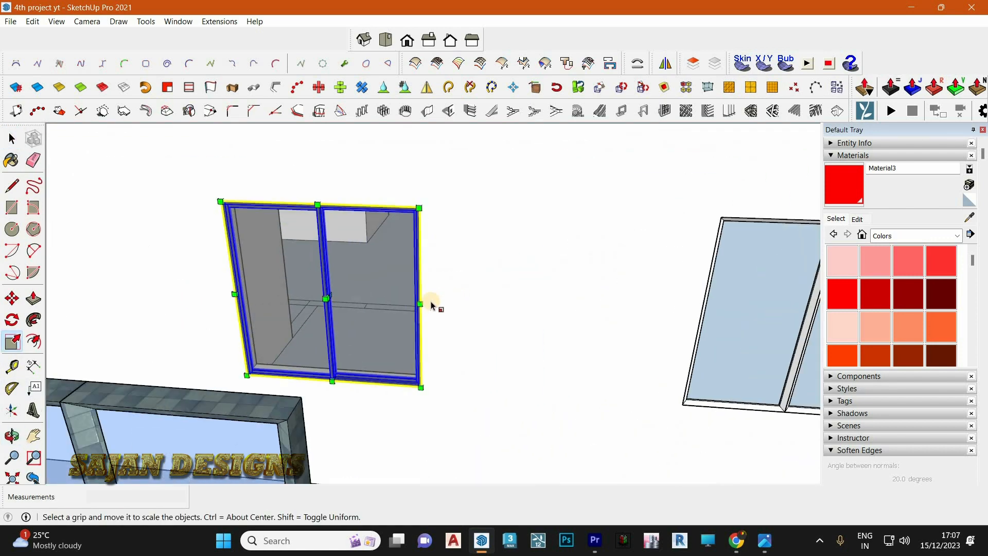
pyautogui.scroll(5, 417, 301)
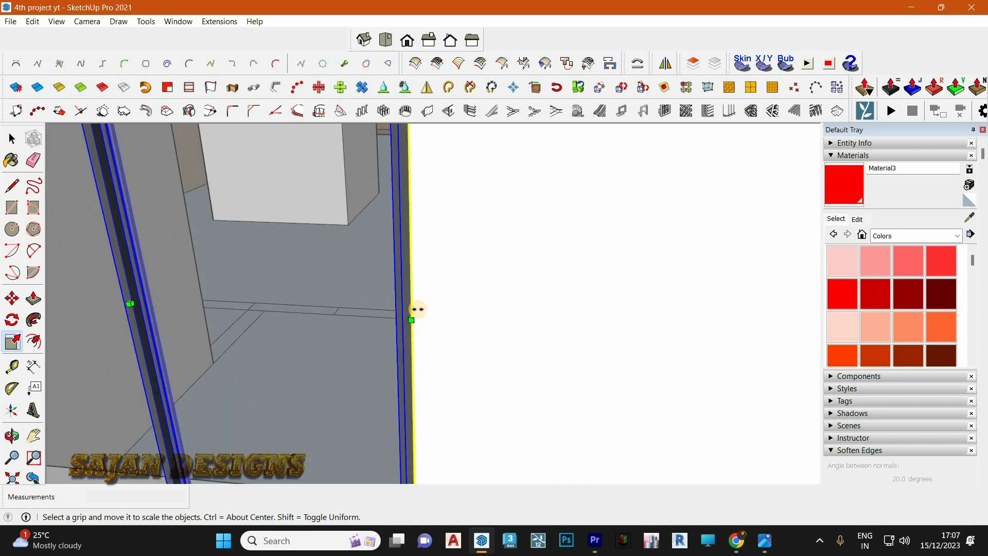
pyautogui.moveTo(419, 312)
pyautogui.mouseDown()
pyautogui.moveTo(644, 311)
pyautogui.moveTo(350, 307)
pyautogui.moveTo(413, 324)
pyautogui.moveTo(392, 326)
pyautogui.moveTo(434, 317)
pyautogui.mouseUp()
pyautogui.scroll(-5, 472, 310)
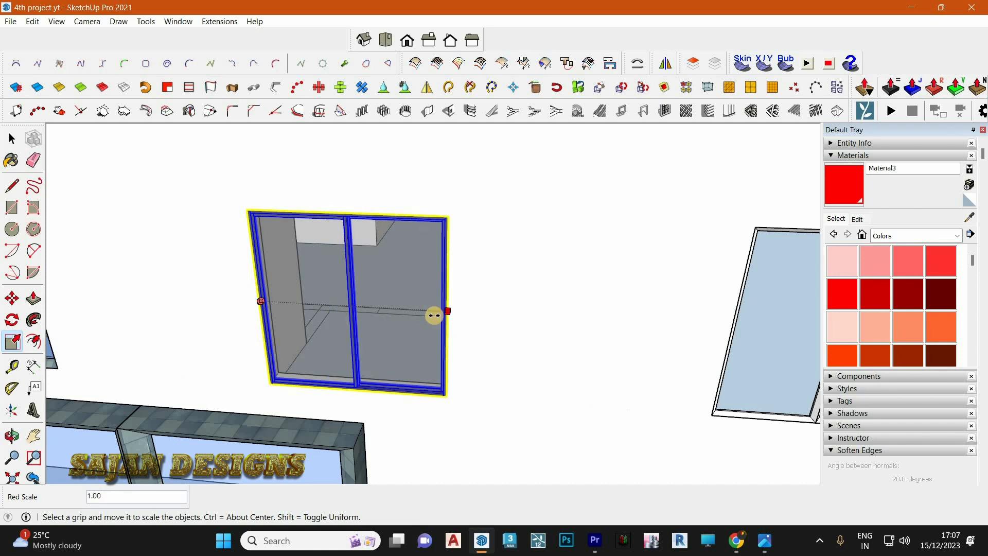
pyautogui.moveTo(436, 313); pyautogui.dragTo(406, 256)
pyautogui.press('Escape')
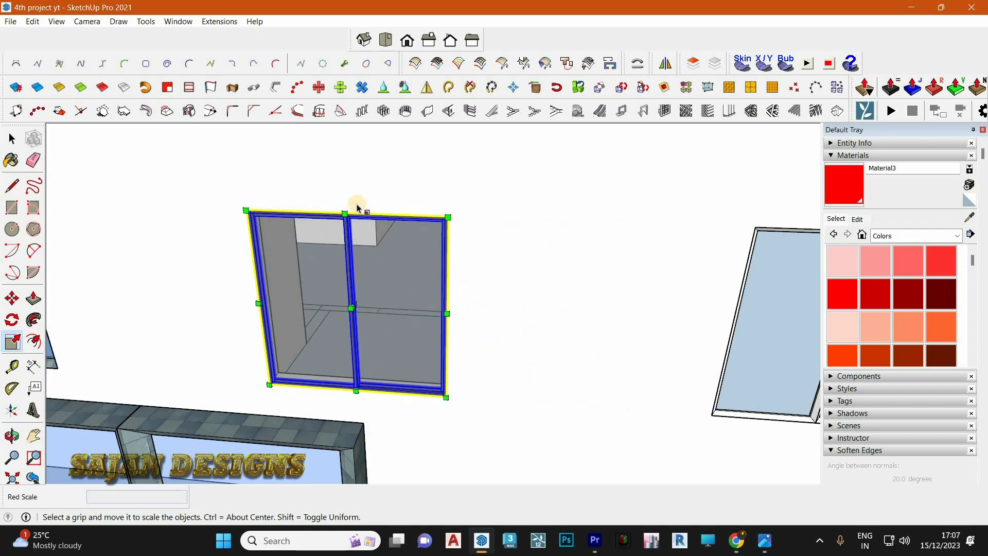
# - Try to scale the sliding door along the green and blue axes from its top middle grip, lowering the height to about 0.81
pyautogui.scroll(3, 355, 206)
pyautogui.moveTo(324, 216); pyautogui.dragTo(362, 217, button='middle')
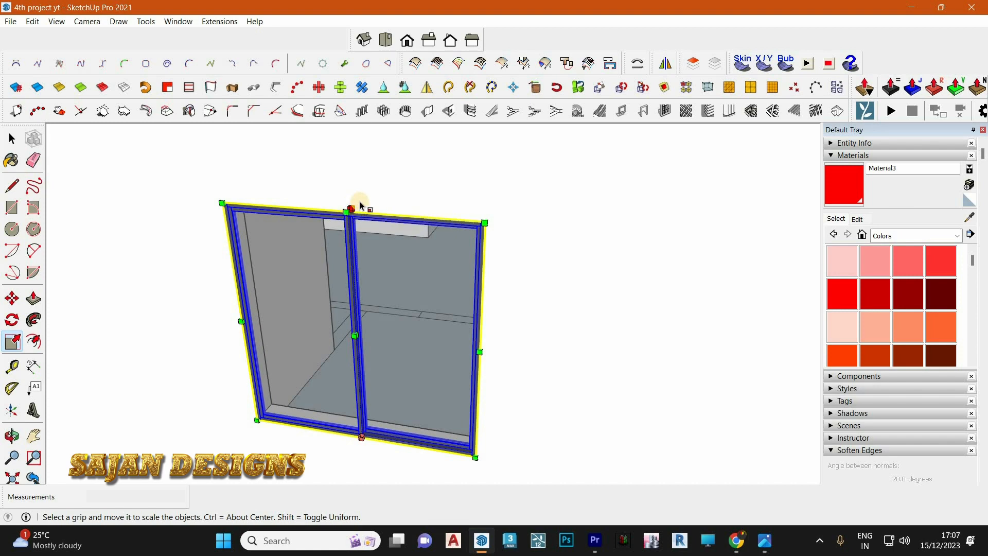
pyautogui.click(355, 211)
pyautogui.press('Escape')
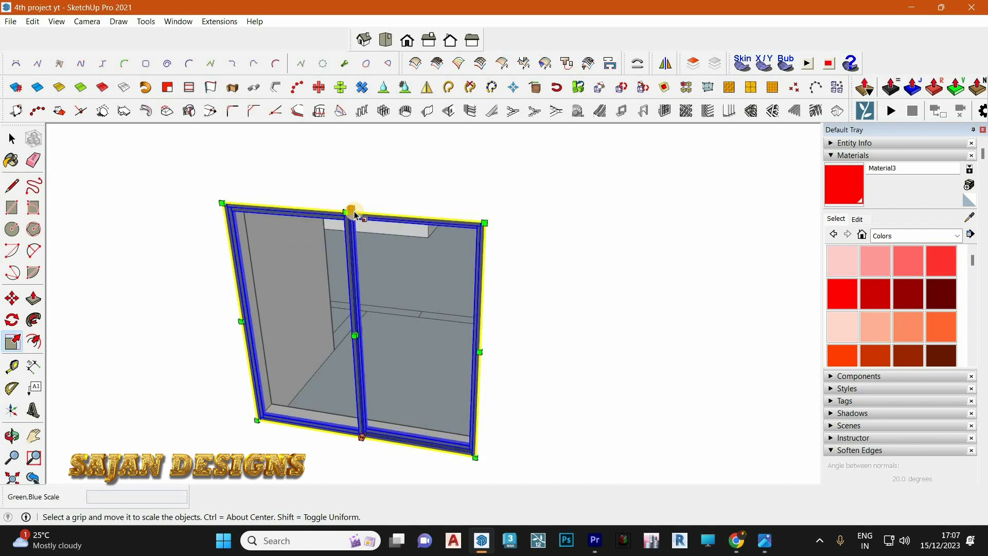
pyautogui.scroll(2, 354, 212)
pyautogui.click(353, 211)
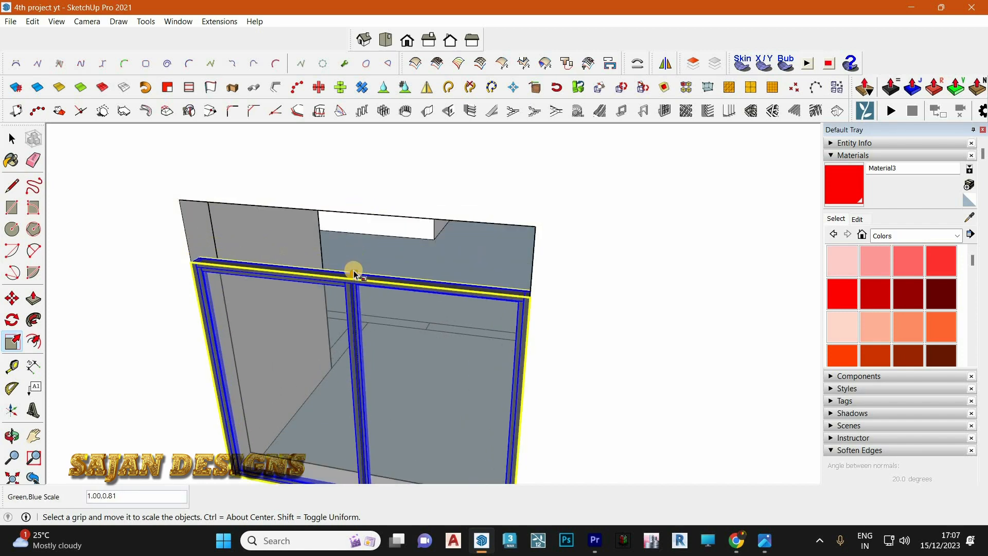
pyautogui.scroll(-3, 334, 257)
pyautogui.moveTo(335, 306)
pyautogui.mouseDown(button='middle')
pyautogui.moveTo(331, 294)
pyautogui.moveTo(344, 289)
pyautogui.mouseUp(button='middle')
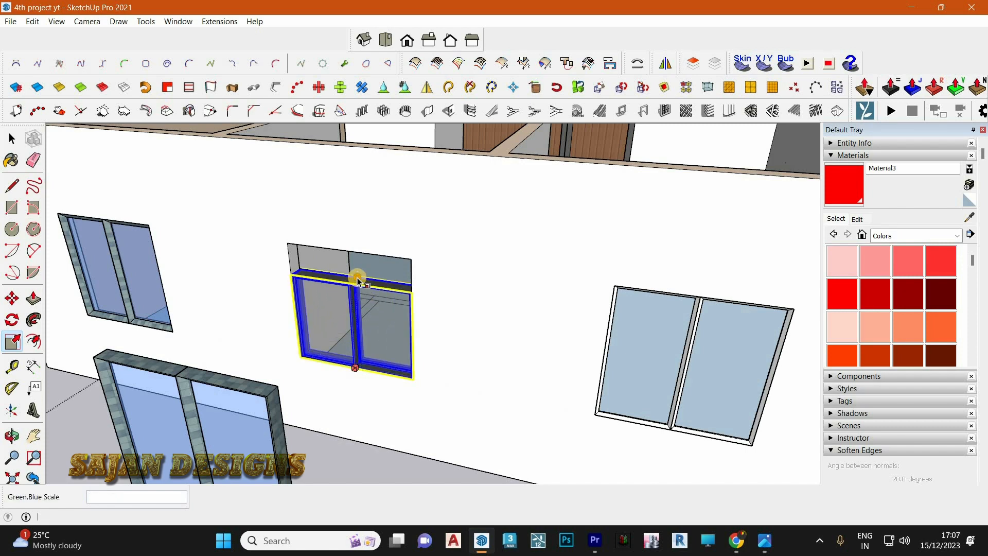
pyautogui.scroll(4, 357, 278)
pyautogui.click(343, 222)
# - Try scaling the sliding door in height alone and in height and depth together, using its top middle grips
pyautogui.scroll(1, 312, 223)
pyautogui.moveTo(313, 224); pyautogui.dragTo(347, 222, button='middle')
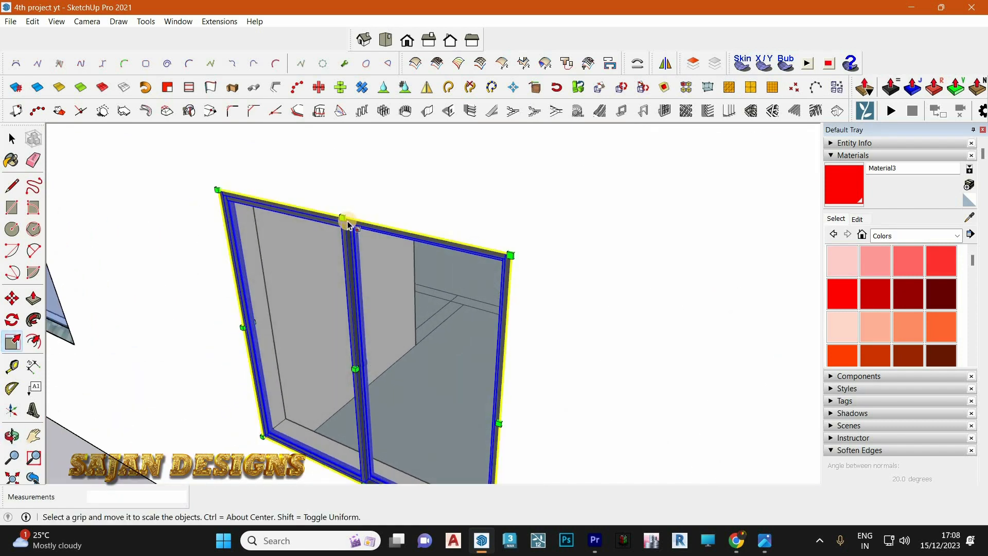
pyautogui.click(344, 220)
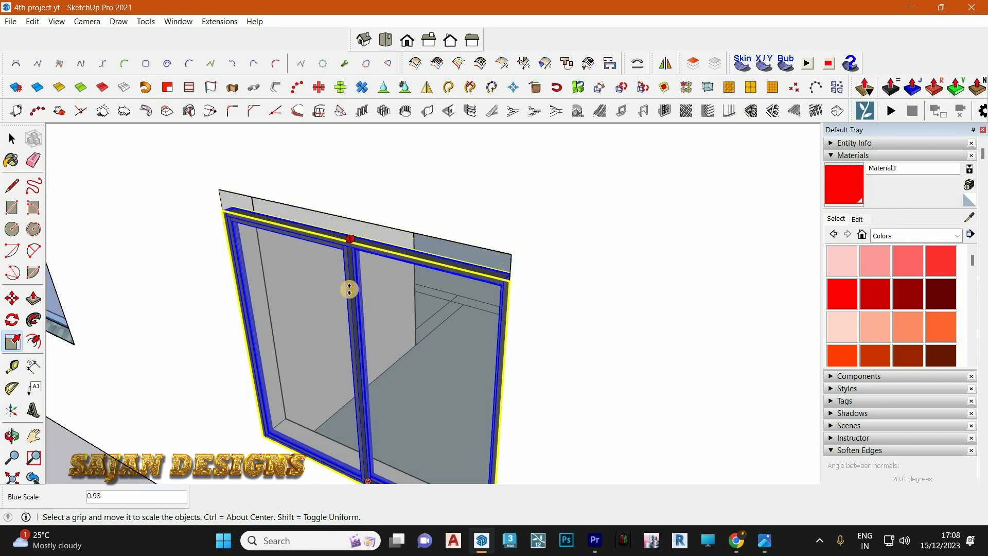
pyautogui.press('Escape')
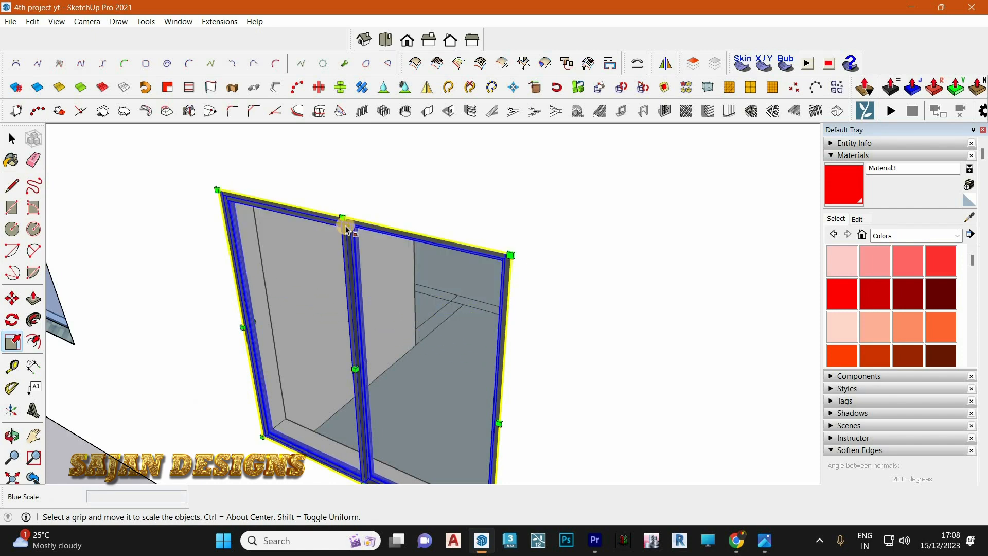
pyautogui.click(342, 226)
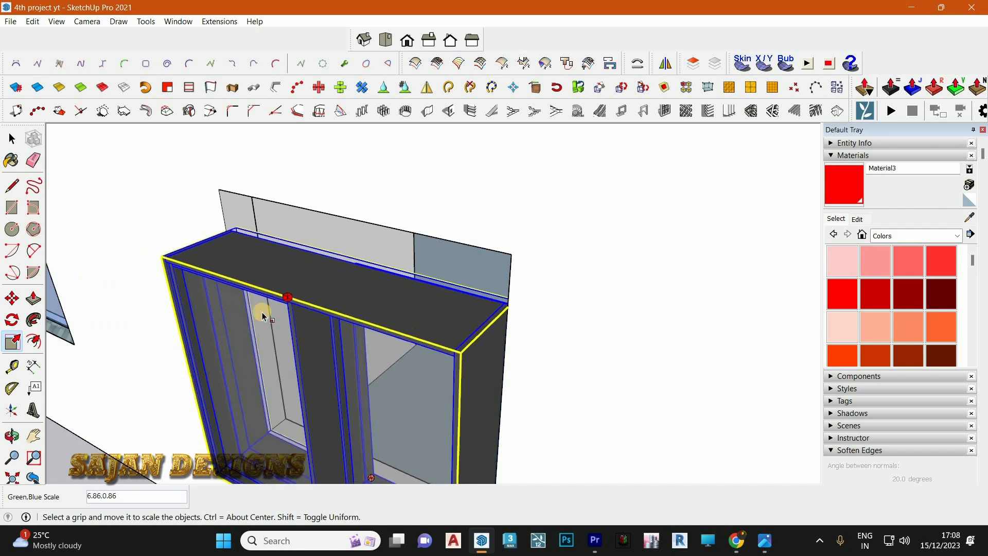
pyautogui.press('Escape')
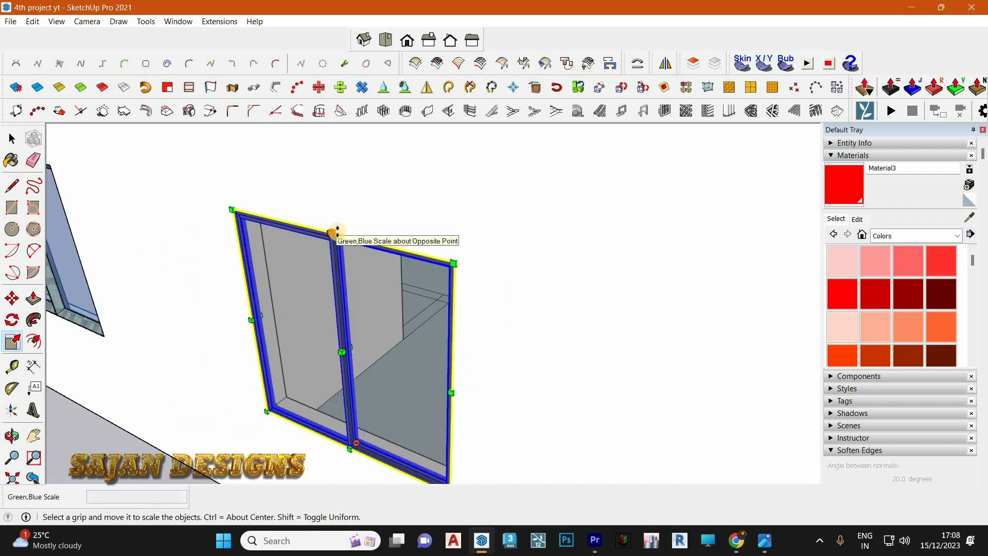
# - Try to shrink only the sliding door's height to about 0.68 along the blue axis from the top
pyautogui.scroll(3, 337, 232)
pyautogui.click(335, 230)
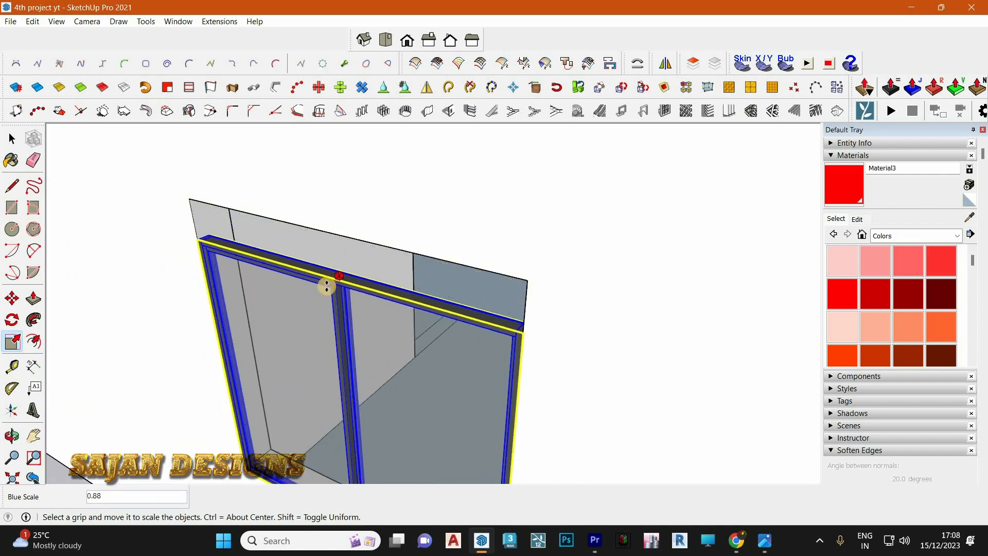
pyautogui.scroll(-3, 335, 278)
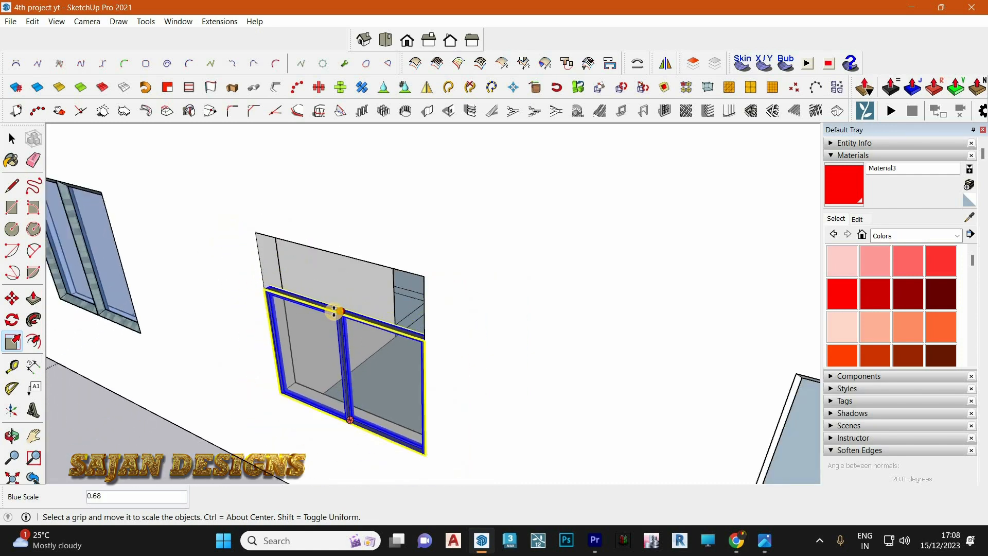
pyautogui.click(334, 315)
pyautogui.scroll(-5, 371, 280)
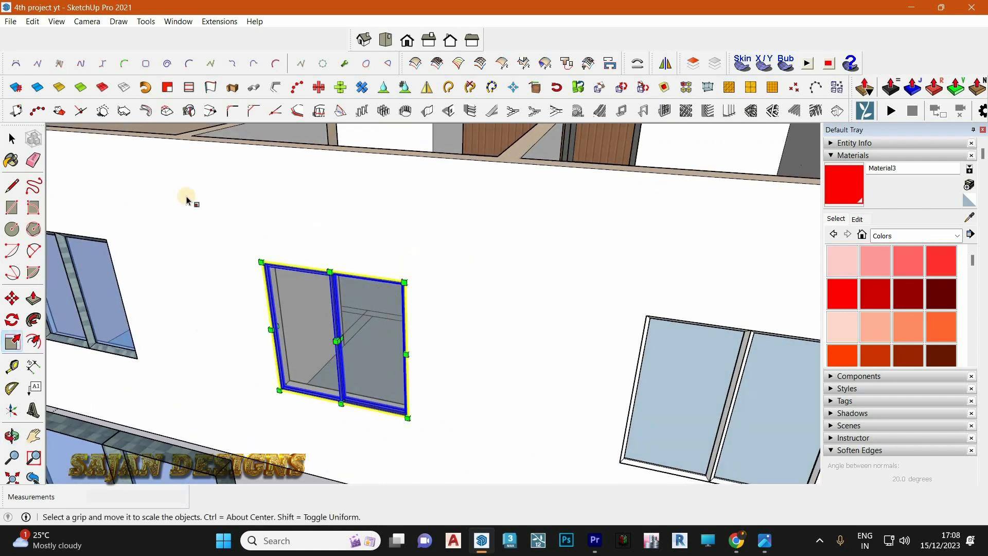
# - Delete the imported sliding door from the middle window opening in the front wall
pyautogui.click(8, 140)
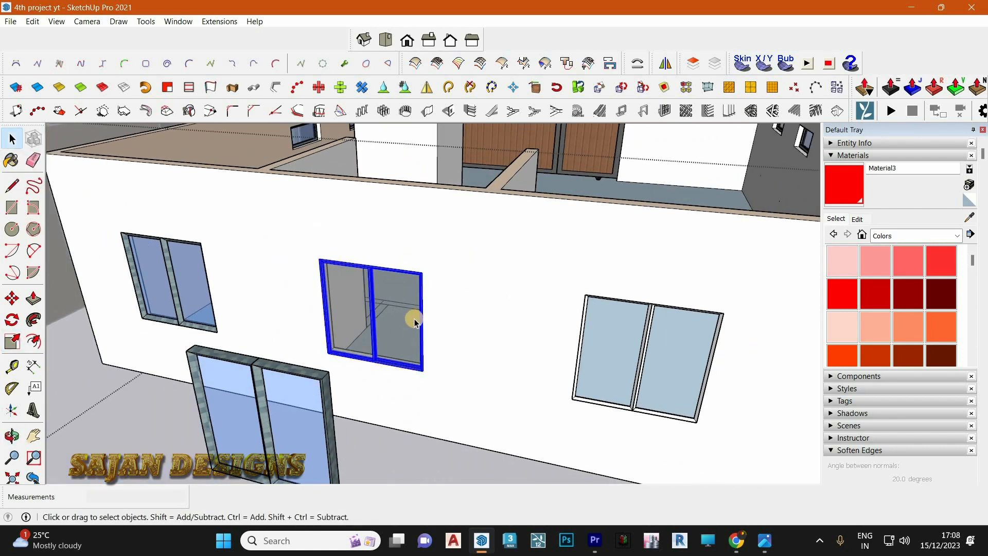
pyautogui.moveTo(409, 277); pyautogui.dragTo(402, 412, button='middle')
pyautogui.click(397, 297)
pyautogui.click(397, 297)
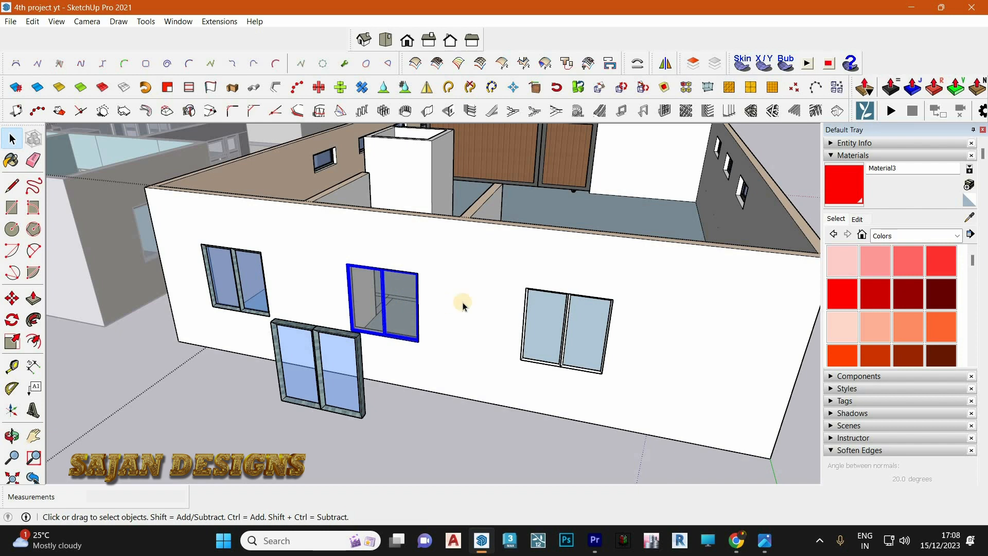
pyautogui.press('Delete')
pyautogui.scroll(-1, 464, 301)
pyautogui.moveTo(465, 302); pyautogui.dragTo(488, 306, button='middle')
pyautogui.scroll(-2, 489, 306)
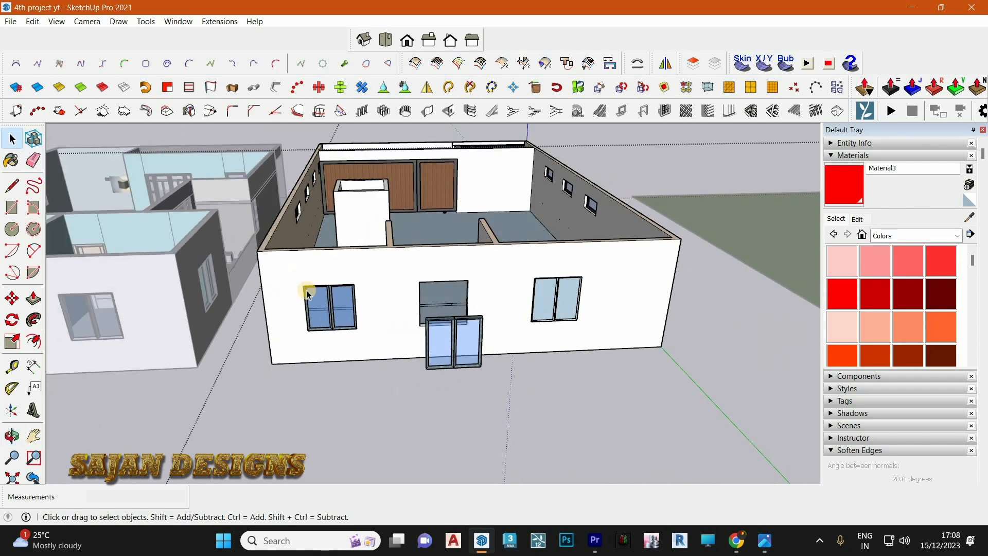
pyautogui.scroll(3, 338, 309)
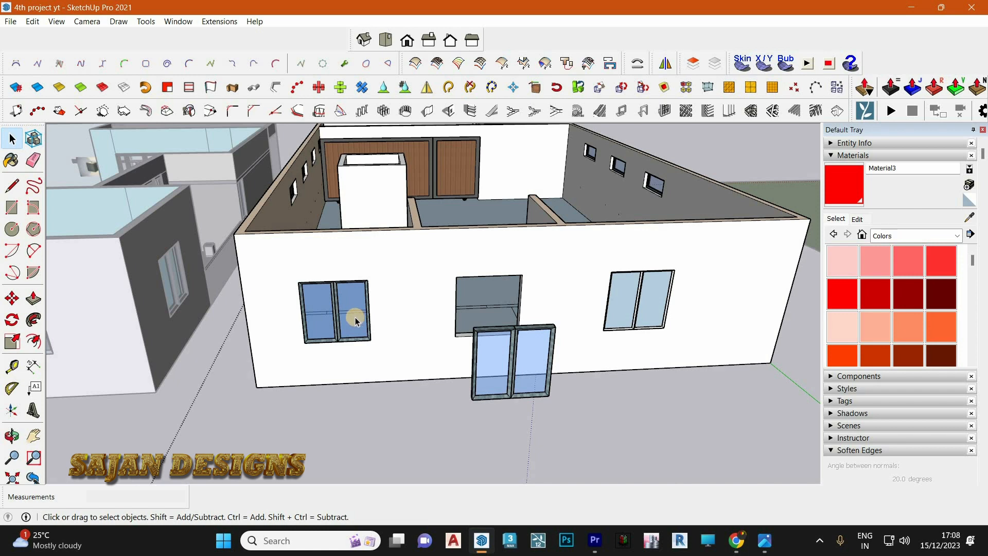
pyautogui.scroll(-5, 574, 308)
pyautogui.moveTo(545, 310); pyautogui.dragTo(416, 296, button='middle')
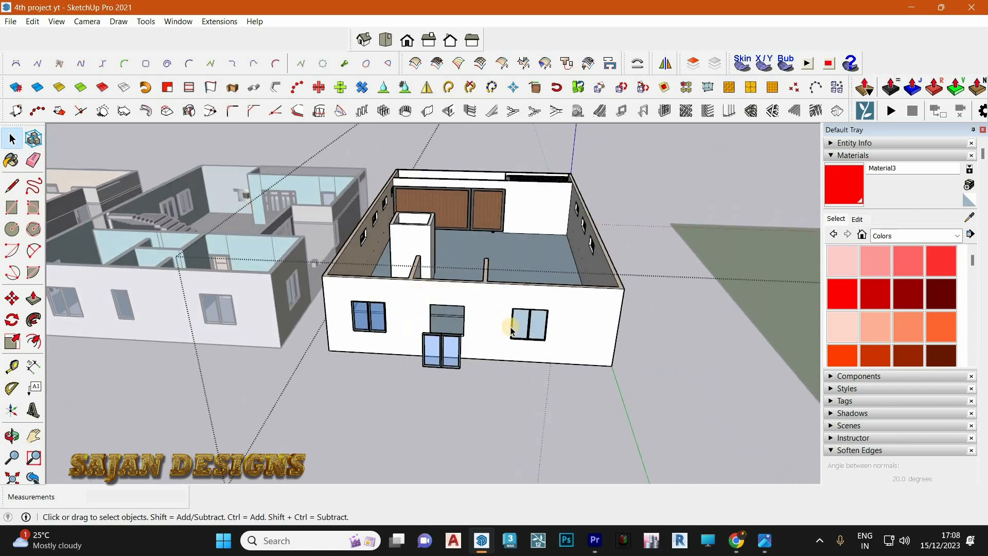
# - Examine the front-wall windows of the three neighbouring floor models, comparing them with those on the white-walled model beside the lawn
pyautogui.scroll(-4, 504, 331)
pyautogui.click(373, 410)
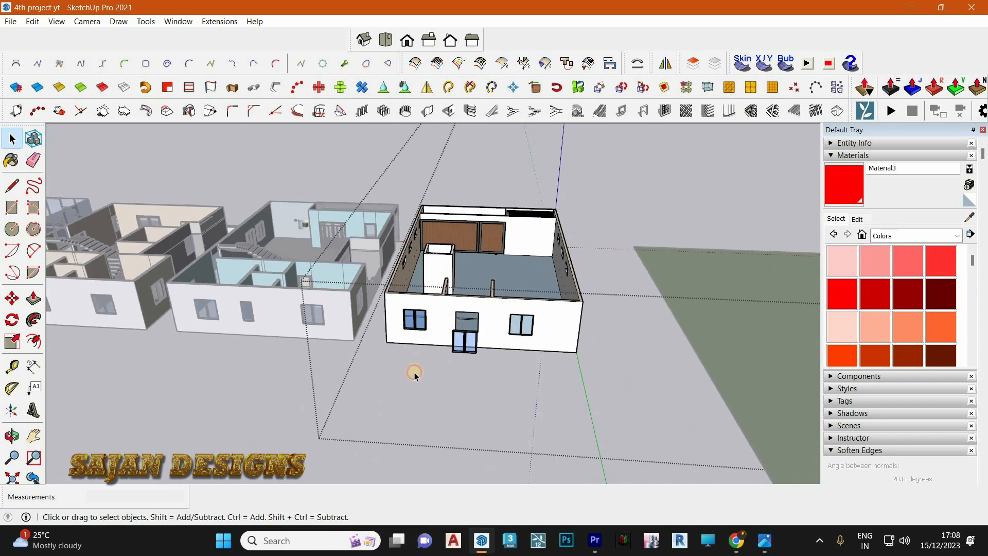
pyautogui.scroll(-2, 479, 337)
pyautogui.scroll(3, 460, 329)
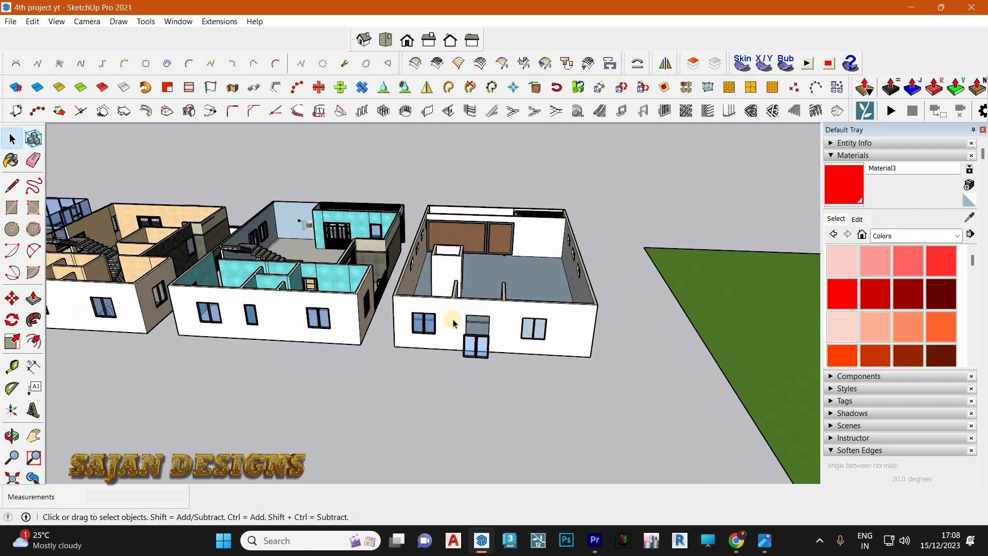
pyautogui.scroll(-4, 533, 323)
pyautogui.scroll(4, 225, 316)
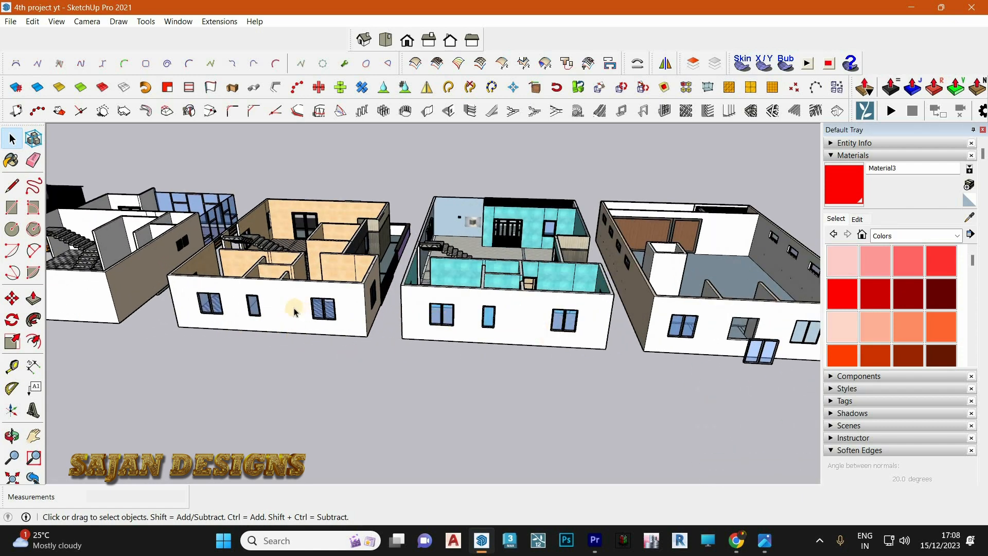
pyautogui.scroll(-2, 294, 312)
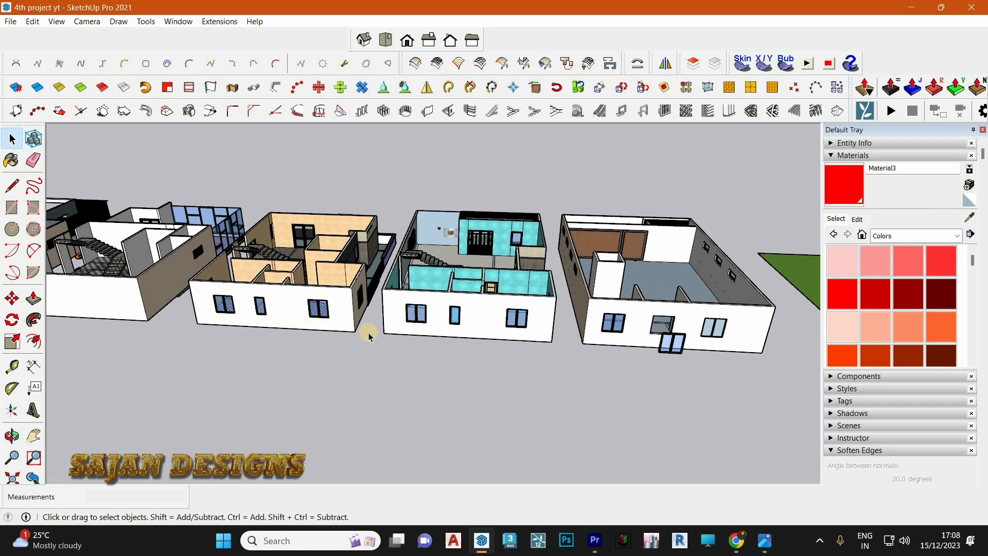
pyautogui.scroll(-1, 515, 312)
pyautogui.scroll(4, 538, 332)
pyautogui.scroll(3, 360, 321)
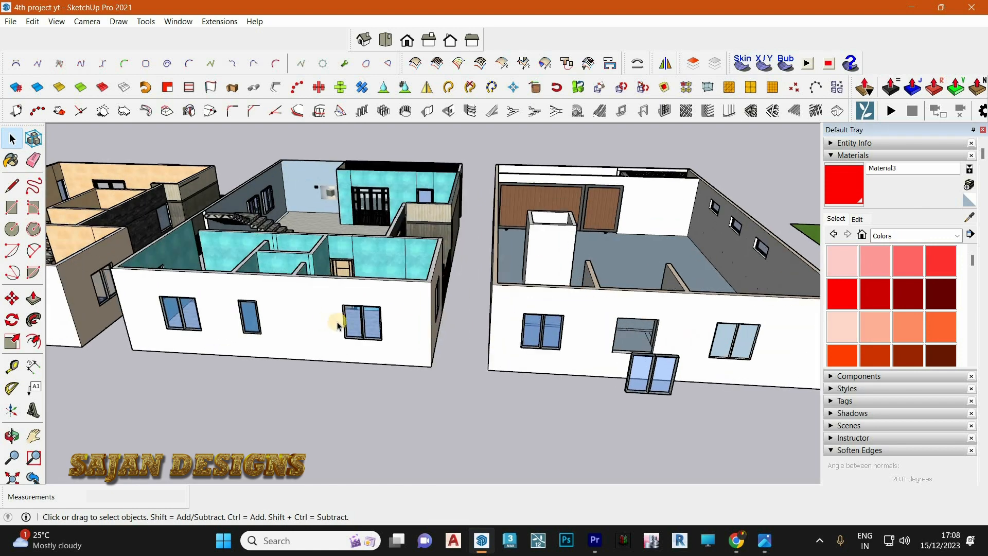
pyautogui.scroll(-1, 679, 319)
pyautogui.click(590, 337)
pyautogui.scroll(1, 573, 342)
pyautogui.doubleClick(573, 342)
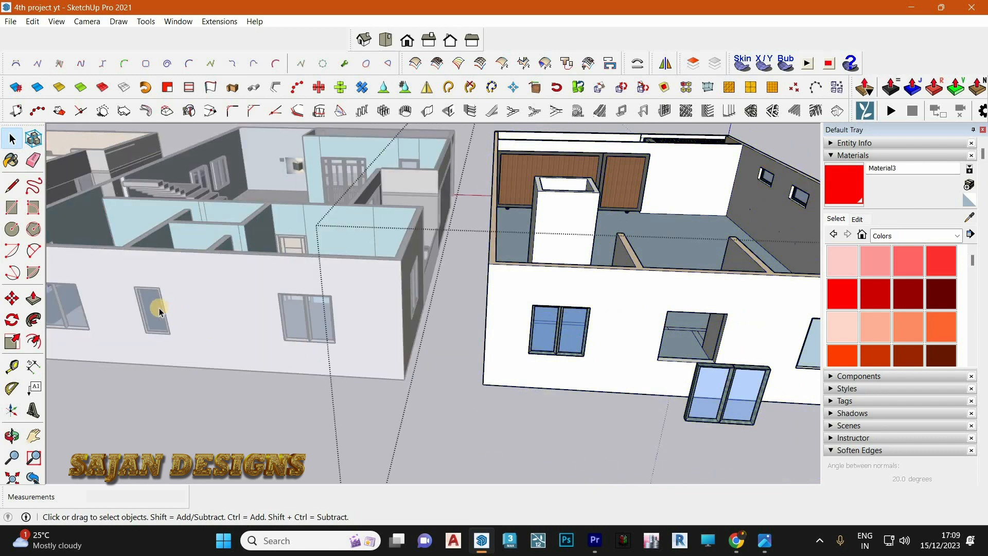
pyautogui.scroll(-3, 330, 372)
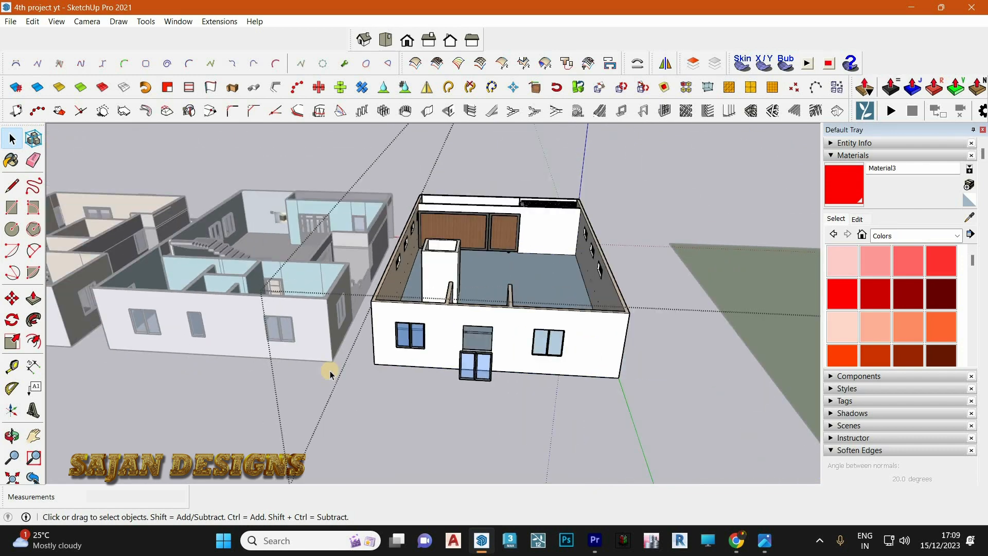
pyautogui.scroll(3, 422, 355)
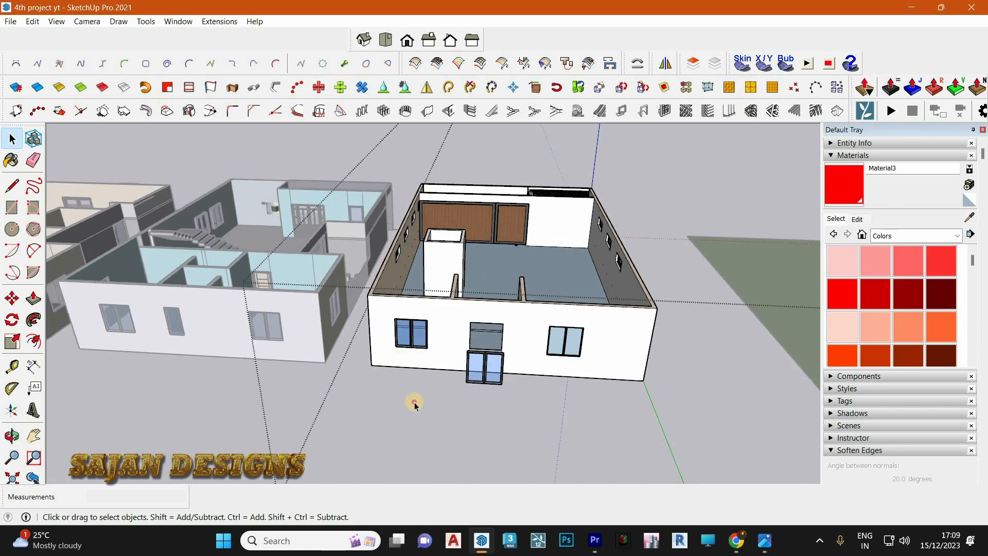
pyautogui.press('Escape')
# - Select the double-pane window nearest the neighbouring building inside the white-walled model's group and review its component commands
pyautogui.click(449, 335)
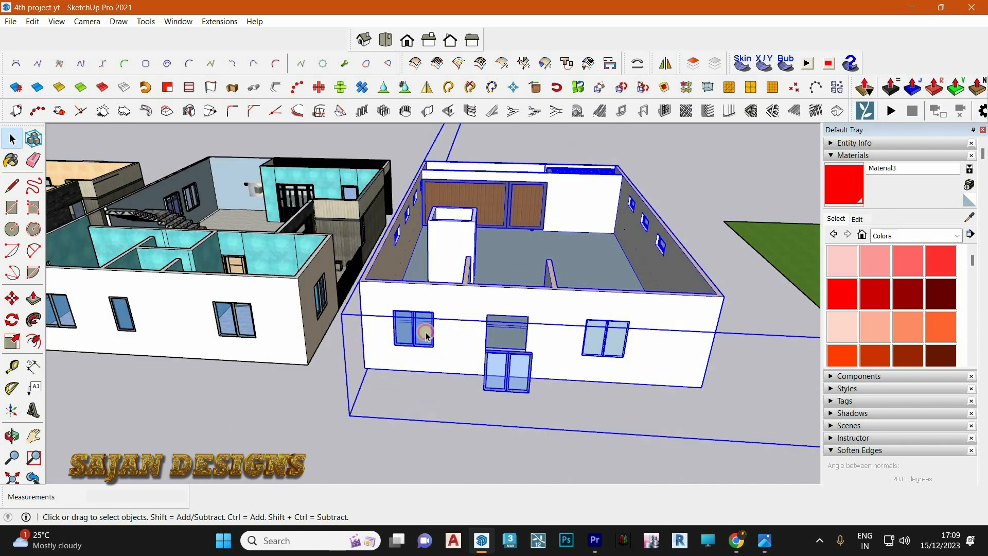
pyautogui.doubleClick(426, 334)
pyautogui.scroll(2, 423, 335)
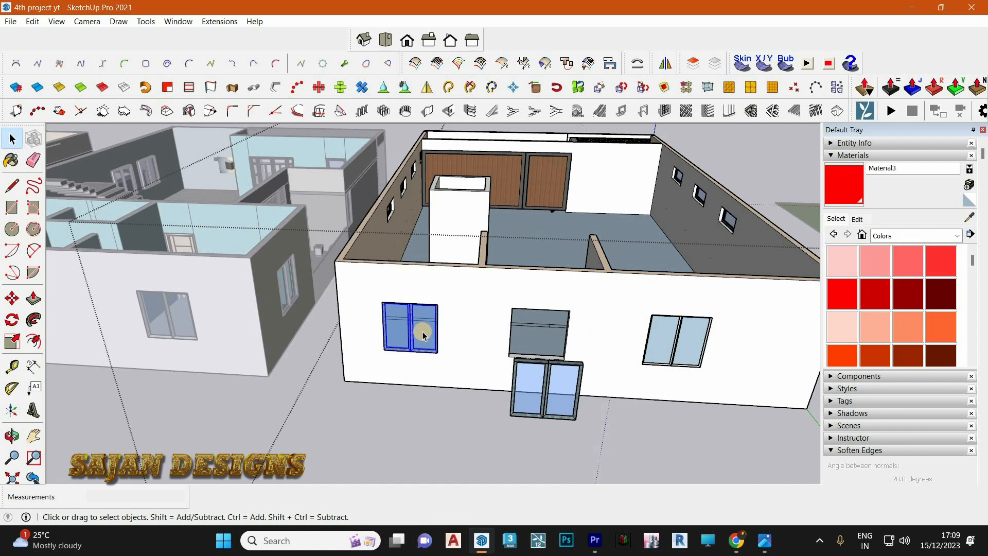
pyautogui.scroll(-5, 533, 383)
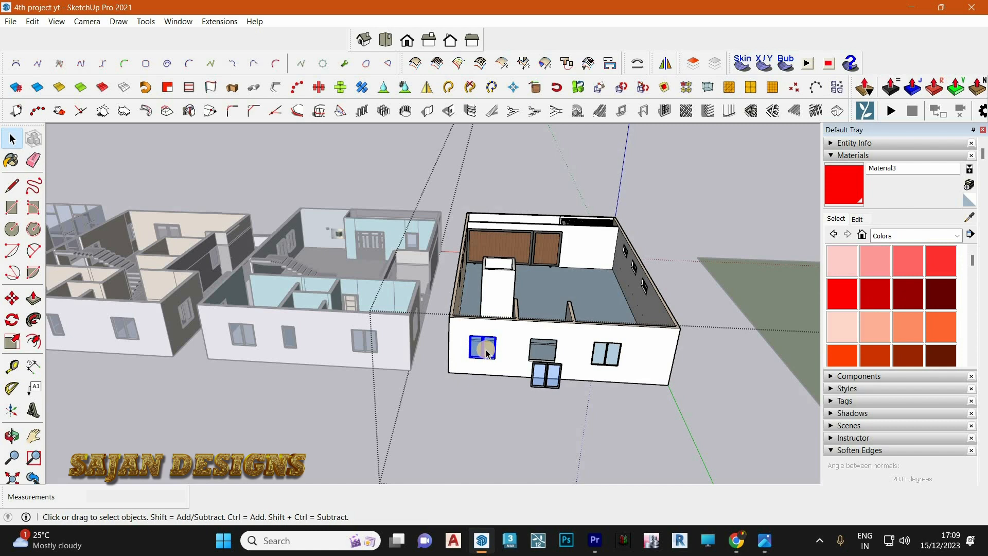
pyautogui.scroll(2, 486, 352)
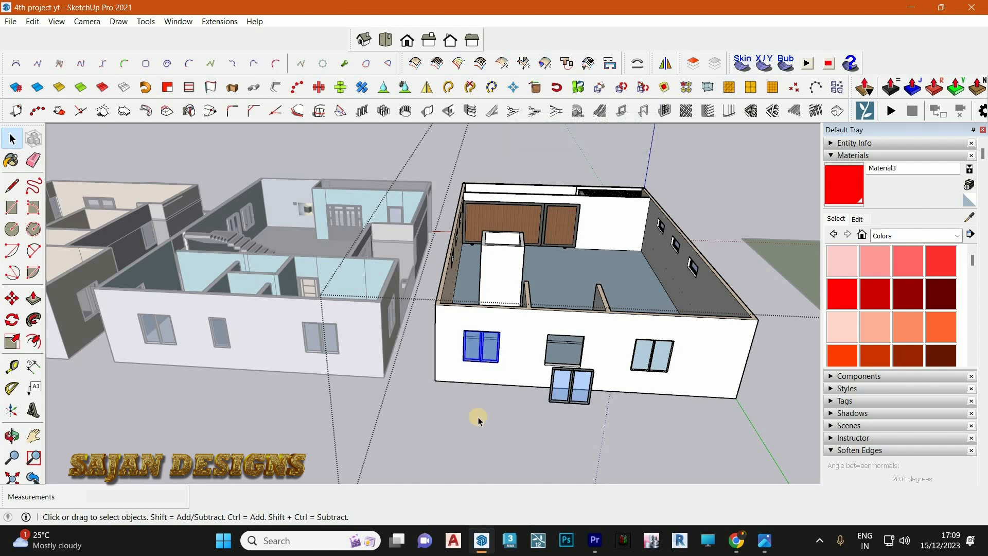
pyautogui.rightClick(492, 351)
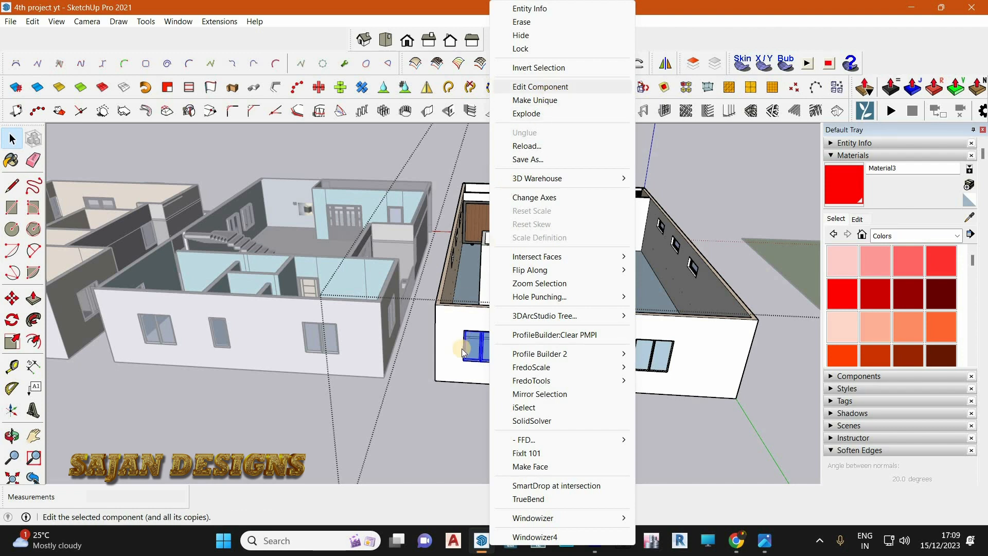
pyautogui.click(554, 91)
pyautogui.scroll(3, 477, 348)
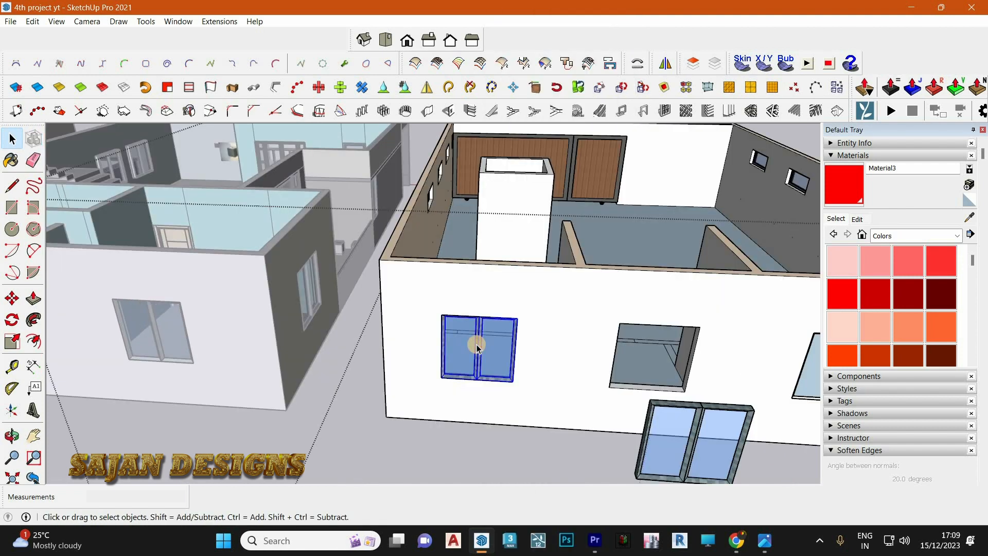
pyautogui.rightClick(476, 344)
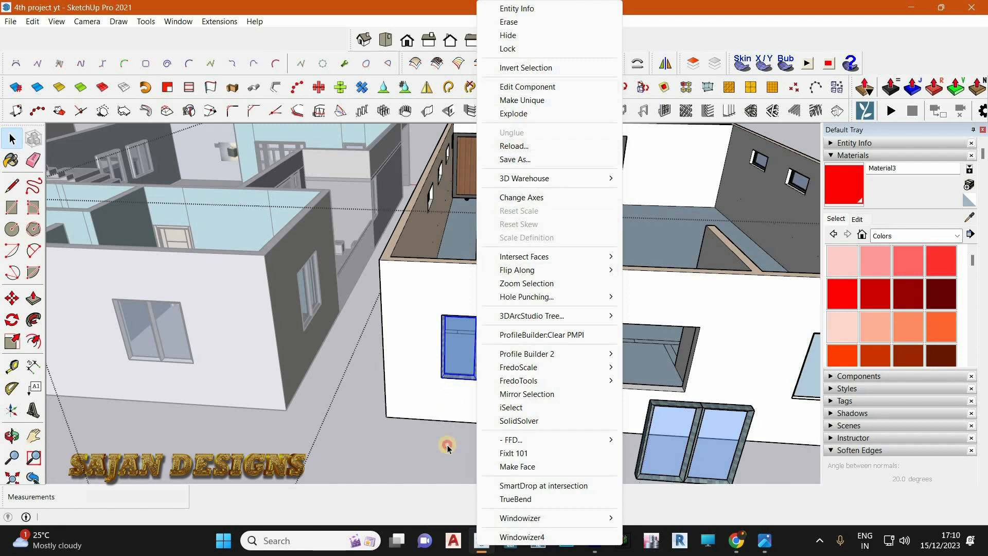
pyautogui.click(475, 341)
pyautogui.click(473, 349)
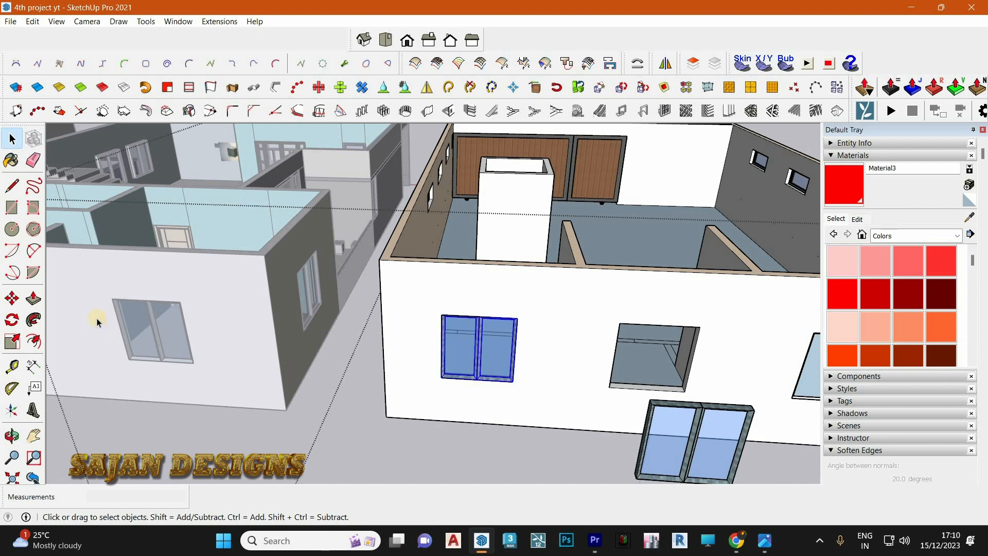
# - Try to copy the selected window from its lower corner toward the neighbouring building's front wall
pyautogui.click(13, 298)
pyautogui.click(443, 375)
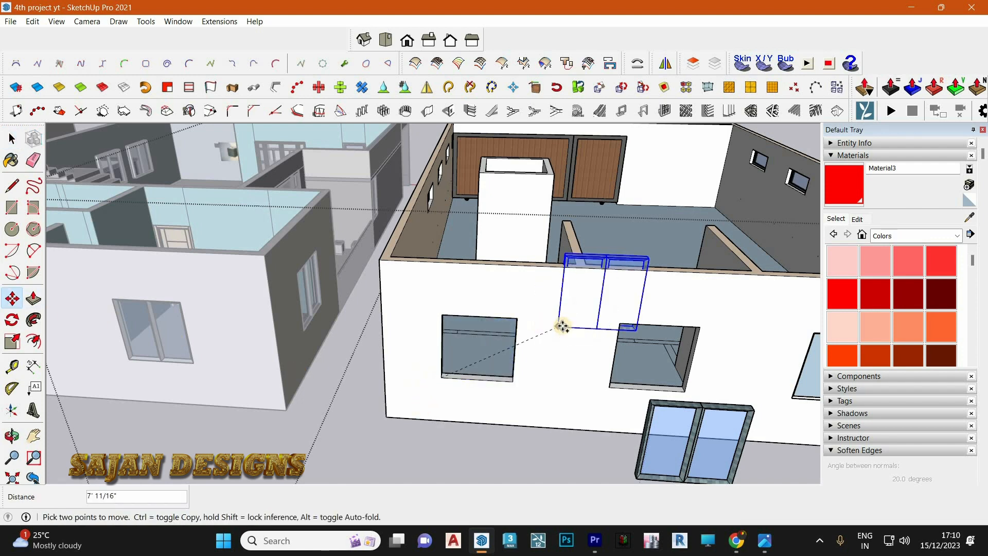
pyautogui.press('ctrl')
pyautogui.scroll(-2, 366, 322)
pyautogui.scroll(-2, 335, 340)
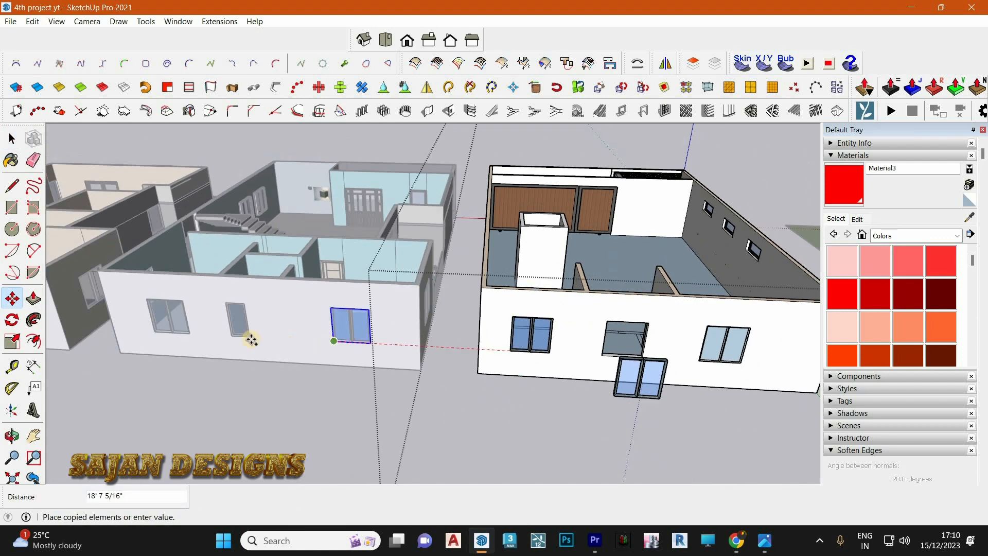
pyautogui.moveTo(273, 314)
pyautogui.keyDown('shift'); pyautogui.mouseDown(button='middle')
pyautogui.moveTo(524, 319)
pyautogui.moveTo(516, 309)
pyautogui.moveTo(591, 325)
pyautogui.mouseUp(button='middle'); pyautogui.keyUp('shift')
pyautogui.press('space')
pyautogui.scroll(-1, 335, 281)
pyautogui.click(399, 370)
# - Paint the left glass pane inside the window component with Translucent Glass Gold from Glass and Mirrors, and close the component
pyautogui.scroll(-3, 668, 302)
pyautogui.scroll(3, 596, 323)
pyautogui.scroll(2, 596, 321)
pyautogui.scroll(2, 596, 317)
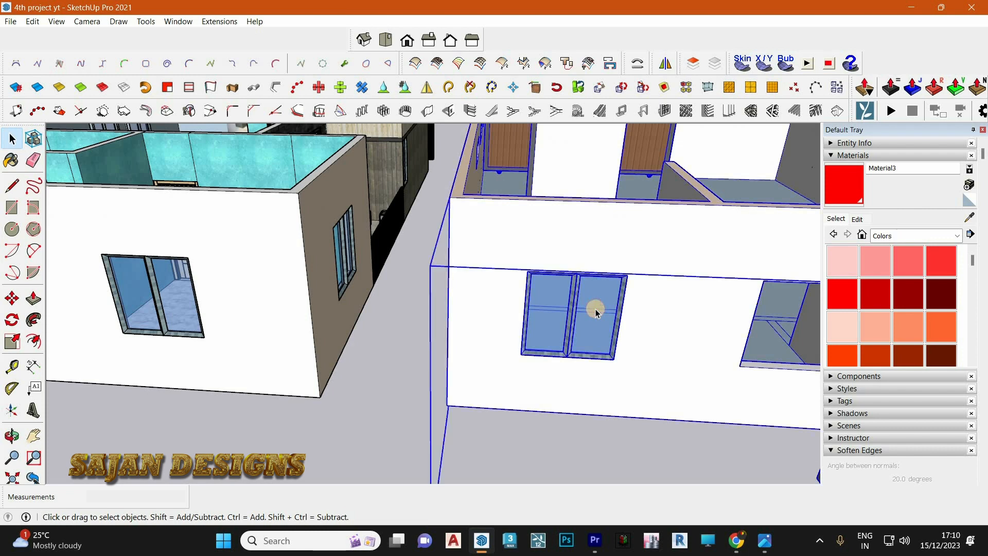
pyautogui.moveTo(594, 309); pyautogui.dragTo(505, 308, button='middle')
pyautogui.moveTo(518, 260); pyautogui.dragTo(524, 302, button='middle')
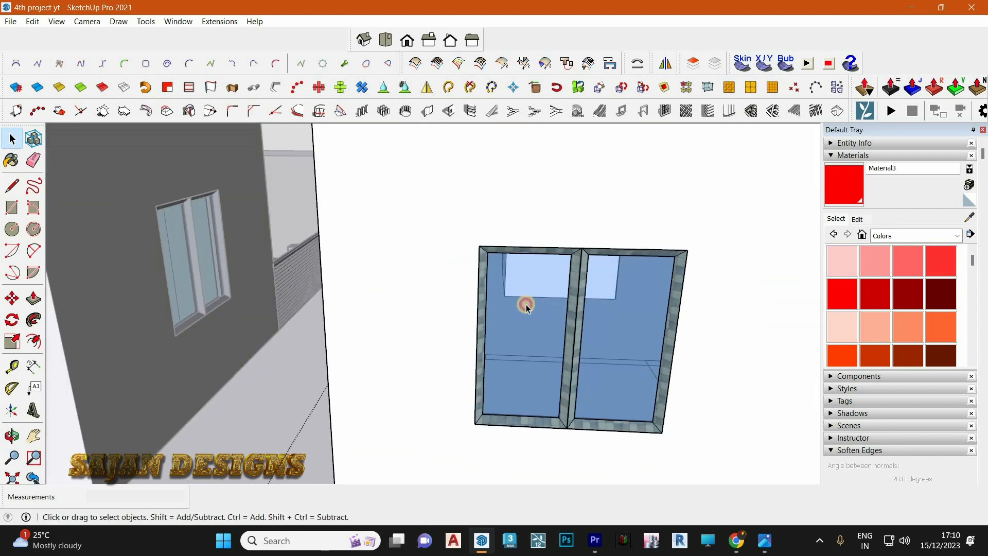
pyautogui.doubleClick(524, 302)
pyautogui.doubleClick(526, 307)
pyautogui.click(527, 308)
pyautogui.click(909, 235)
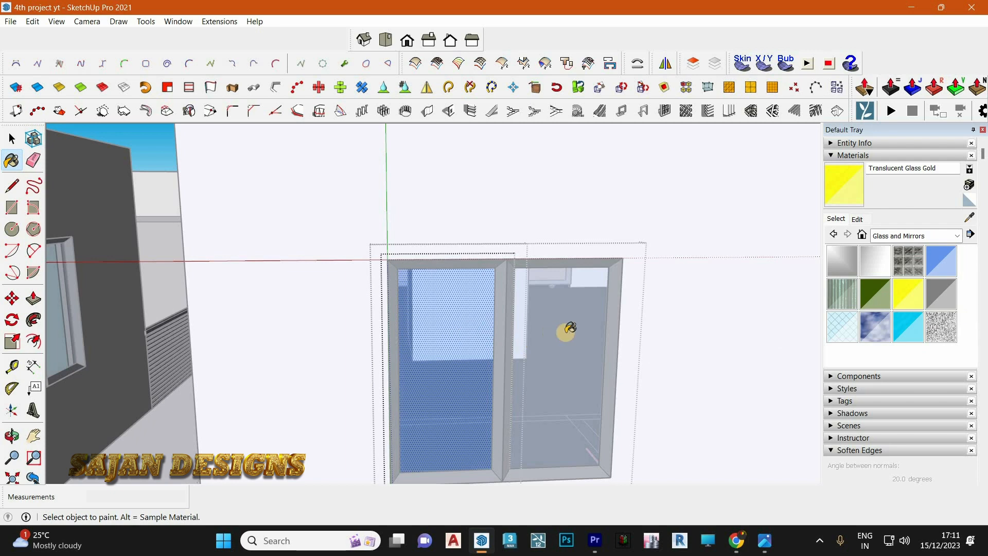
pyautogui.click(566, 331)
pyautogui.scroll(-5, 565, 330)
pyautogui.click(12, 138)
pyautogui.click(270, 166)
pyautogui.click(270, 167)
pyautogui.click(275, 167)
pyautogui.click(275, 168)
pyautogui.scroll(-3, 674, 271)
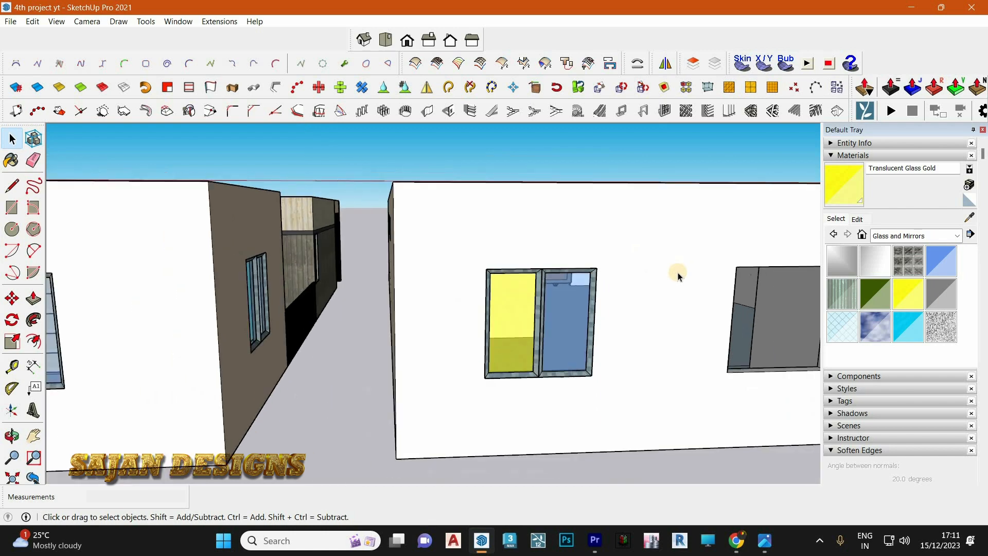
# - Examine the matching double-pane windows on all floor models to see which copies share the gold pane
pyautogui.scroll(-6, 678, 273)
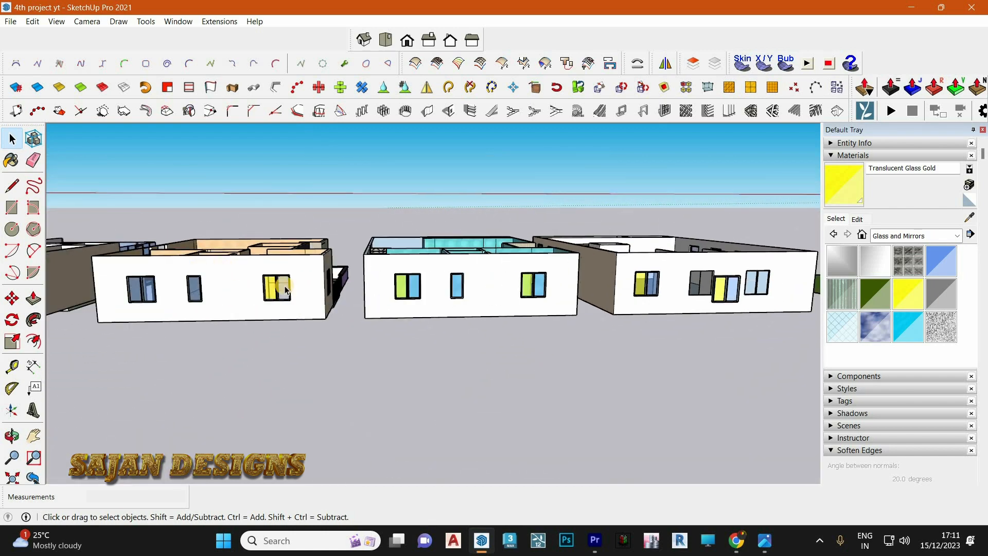
pyautogui.scroll(4, 365, 288)
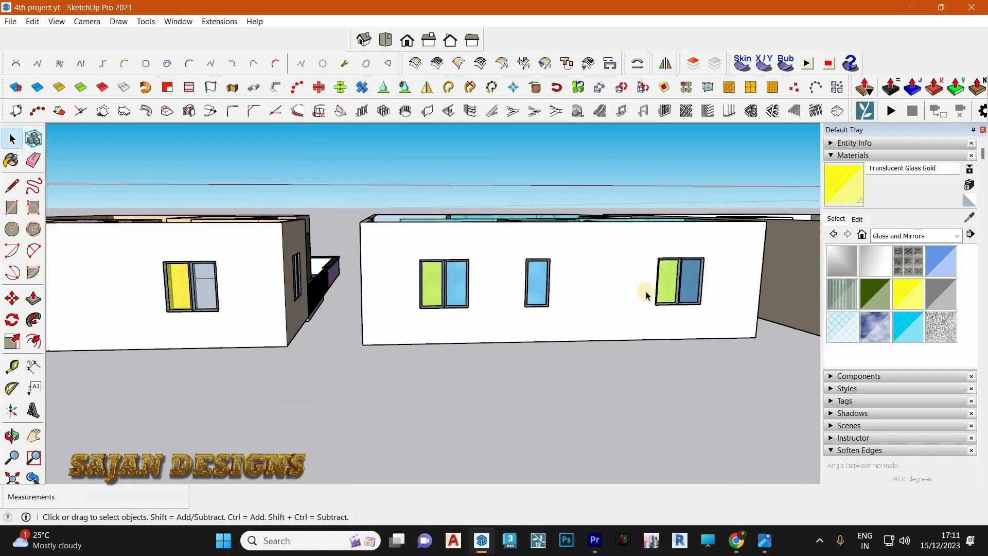
pyautogui.scroll(-3, 647, 295)
pyautogui.scroll(6, 137, 285)
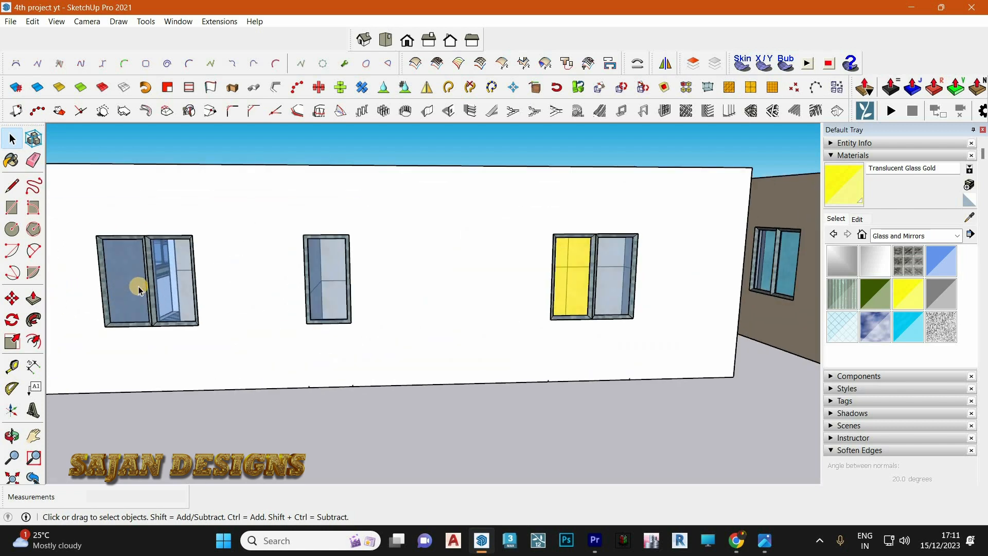
pyautogui.scroll(-5, 138, 286)
pyautogui.scroll(1, 138, 284)
pyautogui.scroll(-2, 138, 284)
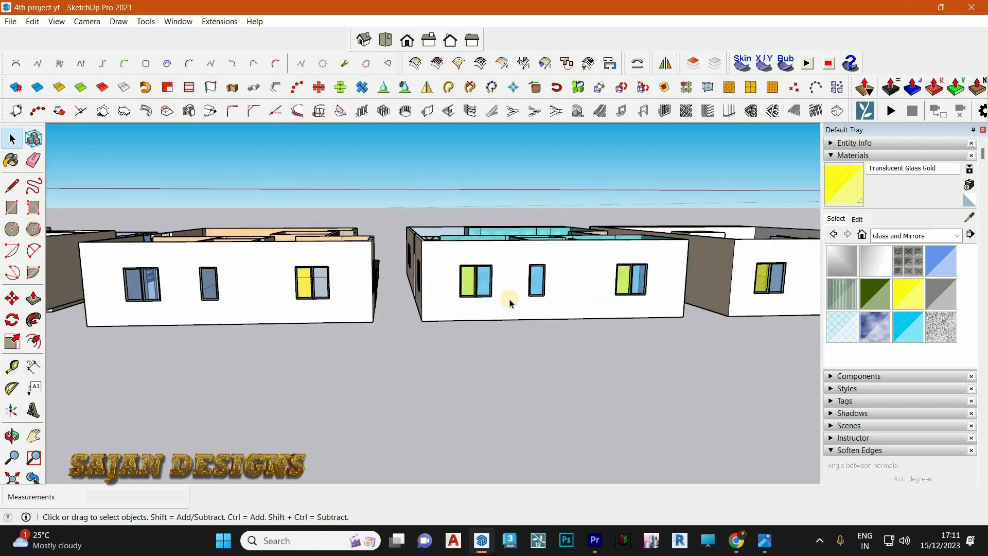
pyautogui.scroll(-3, 540, 291)
pyautogui.scroll(6, 583, 281)
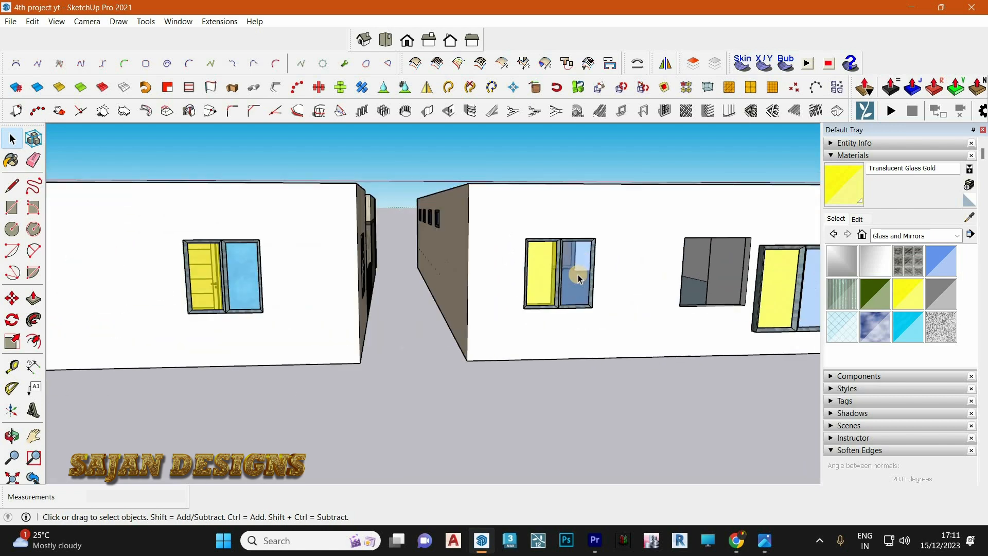
# - Paint the right glass pane inside the same window component with Translucent Glass Gold and close the component
pyautogui.doubleClick(578, 276)
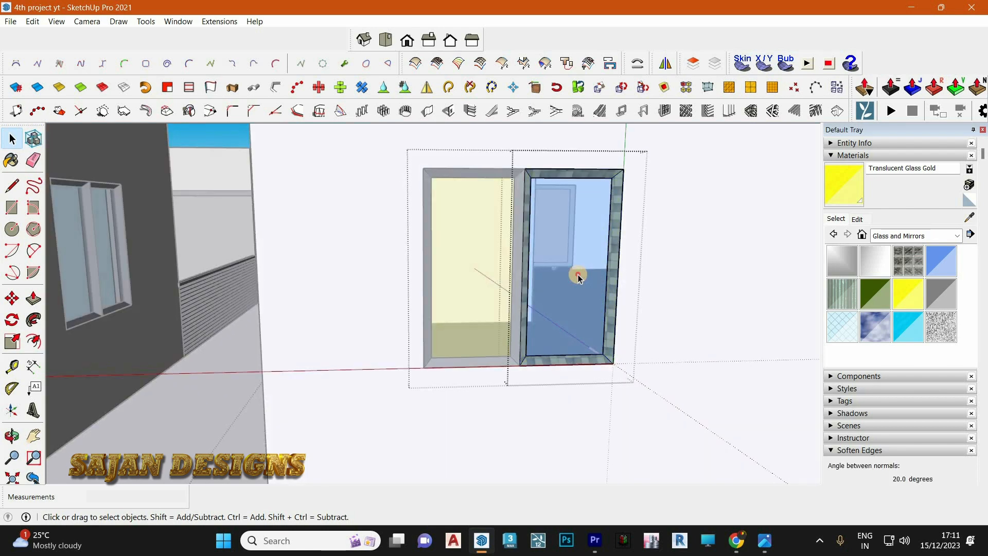
pyautogui.doubleClick(579, 276)
pyautogui.click(578, 277)
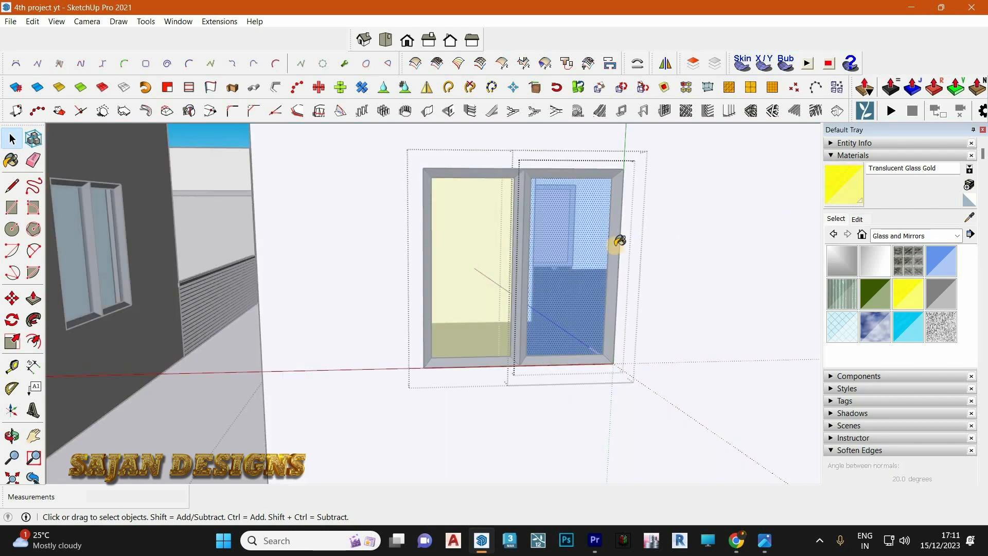
pyautogui.press('b')
pyautogui.click(585, 242)
pyautogui.click(10, 138)
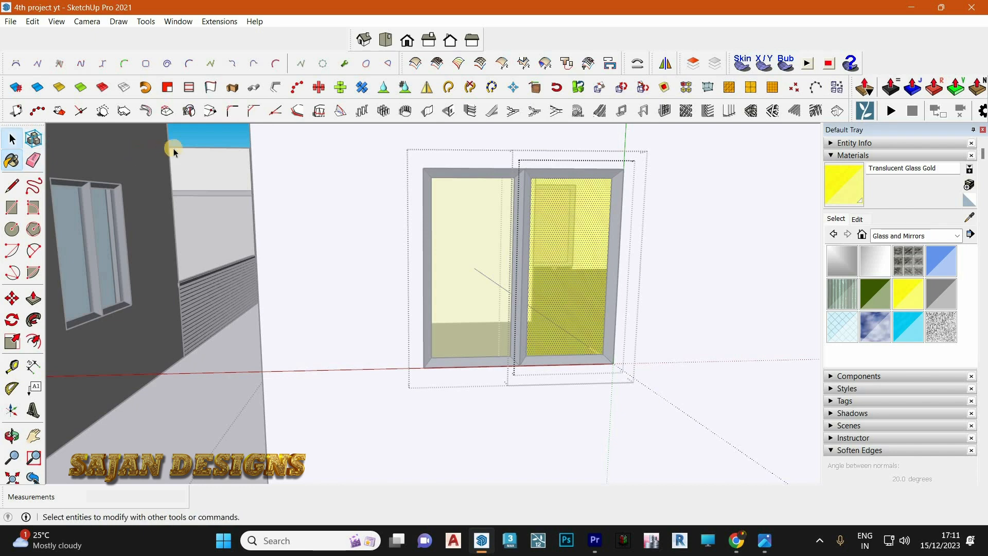
pyautogui.click(582, 295)
pyautogui.scroll(-3, 579, 388)
pyautogui.scroll(-2, 579, 390)
pyautogui.click(579, 395)
pyautogui.click(580, 396)
pyautogui.click(580, 395)
# - Examine both glass panes of the window component's copies across the floor models' front walls
pyautogui.scroll(-1, 653, 370)
pyautogui.moveTo(246, 319); pyautogui.dragTo(562, 348, button='middle')
pyautogui.scroll(-3, 458, 369)
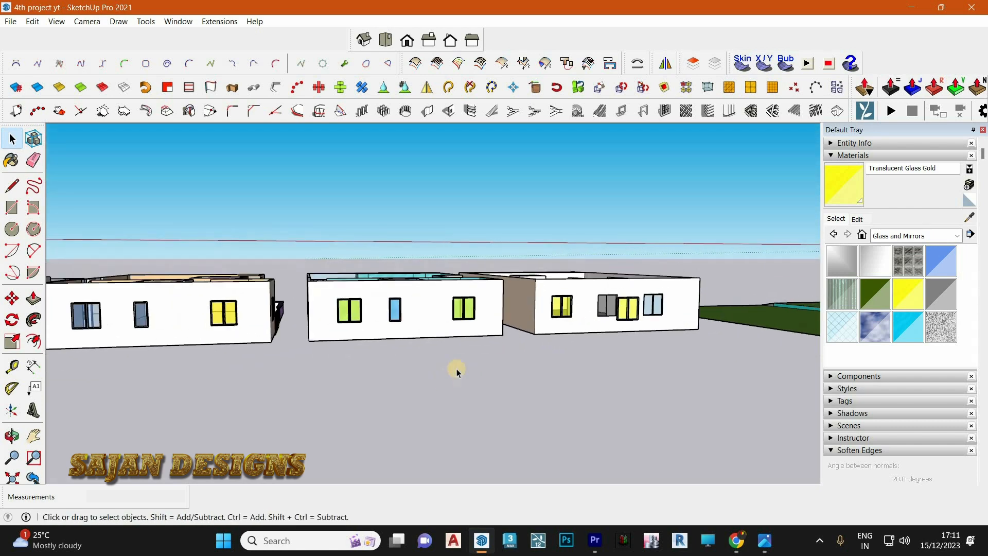
pyautogui.moveTo(496, 311); pyautogui.dragTo(489, 335, button='middle')
pyautogui.scroll(5, 492, 335)
pyautogui.scroll(2, 493, 337)
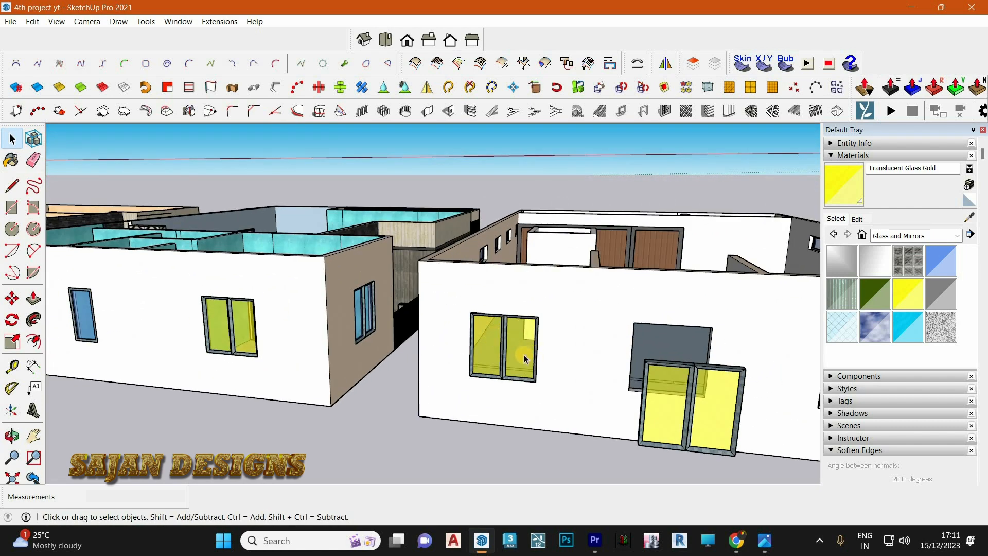
pyautogui.scroll(-1, 525, 358)
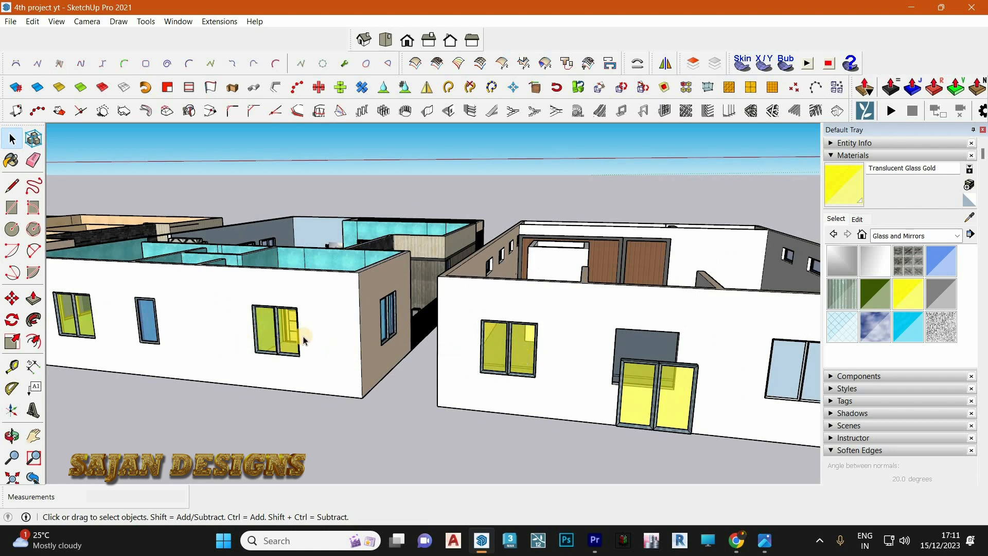
pyautogui.scroll(-3, 626, 335)
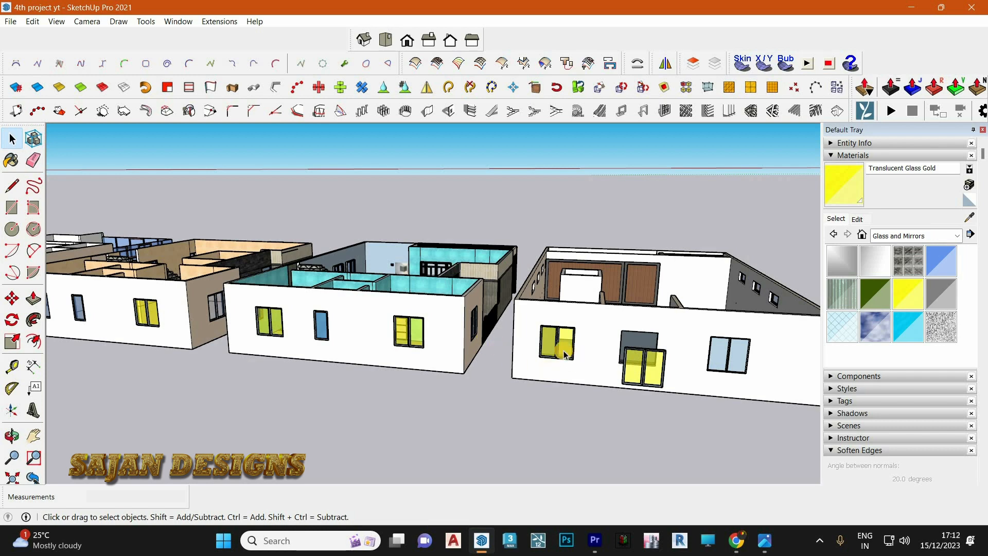
pyautogui.scroll(2, 565, 354)
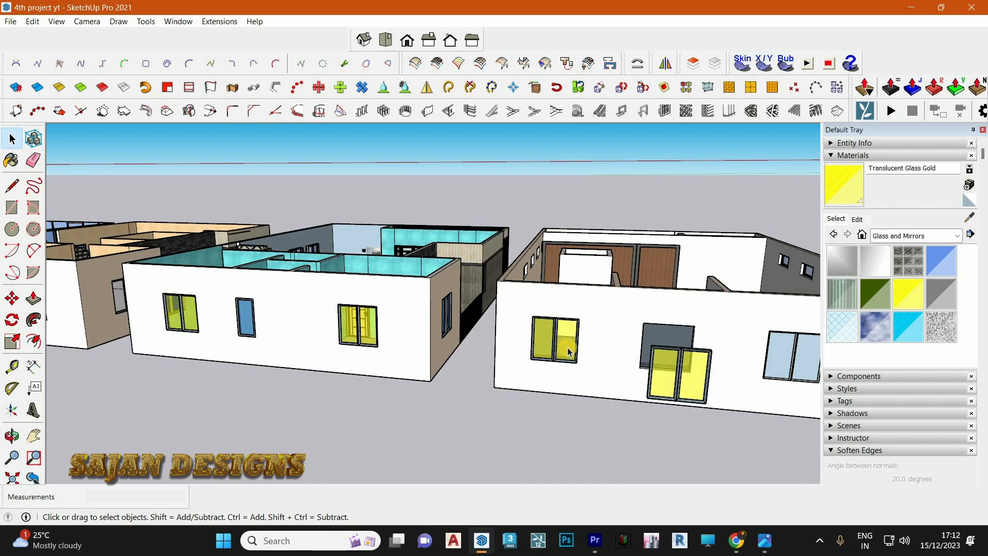
# - Pull the right gold glass pane outward about 4' 3 7/8" inside the front-wall window component and close the component
pyautogui.scroll(4, 569, 352)
pyautogui.scroll(2, 568, 351)
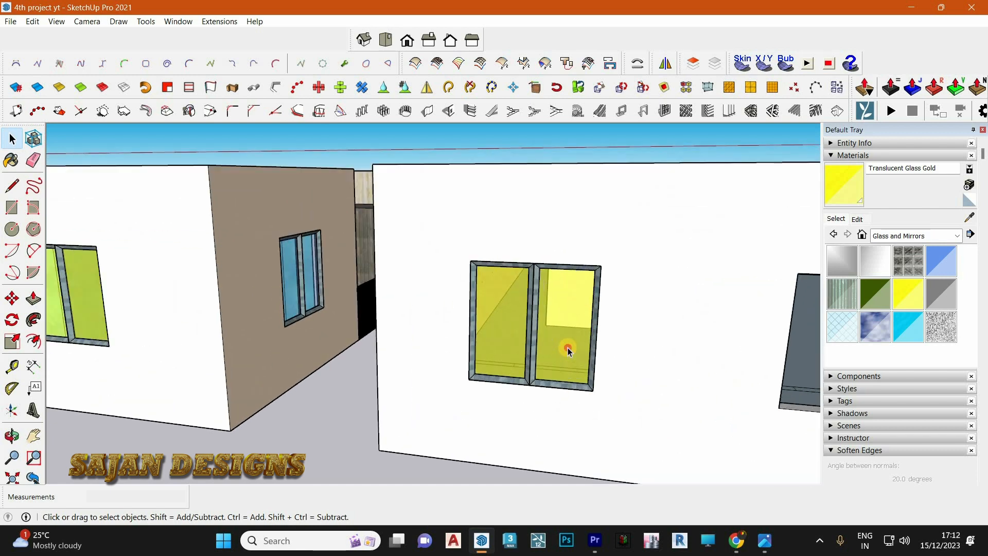
pyautogui.doubleClick(567, 348)
pyautogui.doubleClick(567, 347)
pyautogui.scroll(1, 562, 325)
pyautogui.scroll(4, 561, 322)
pyautogui.doubleClick(560, 321)
pyautogui.doubleClick(561, 321)
pyautogui.click(561, 321)
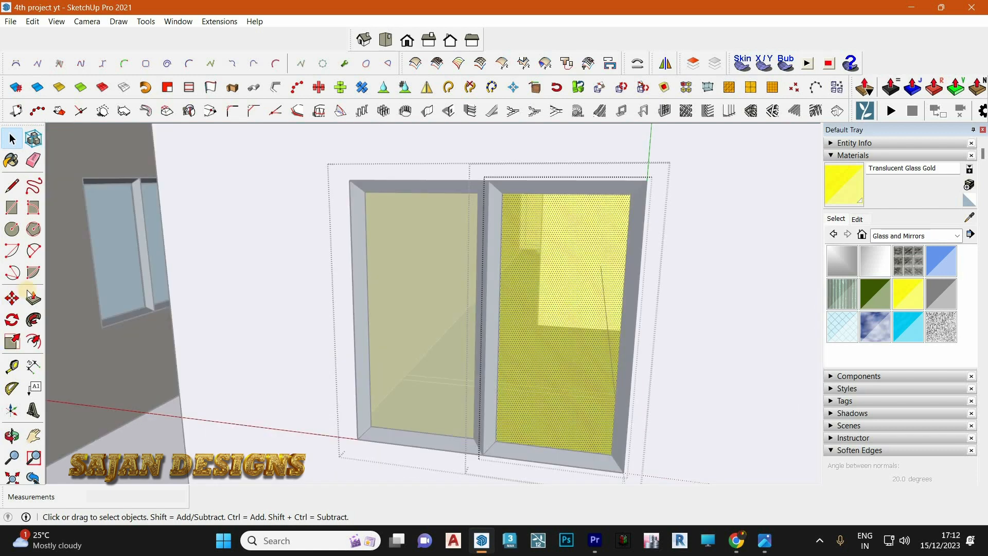
pyautogui.click(32, 296)
pyautogui.click(532, 282)
pyautogui.moveTo(650, 360); pyautogui.dragTo(604, 347, button='middle')
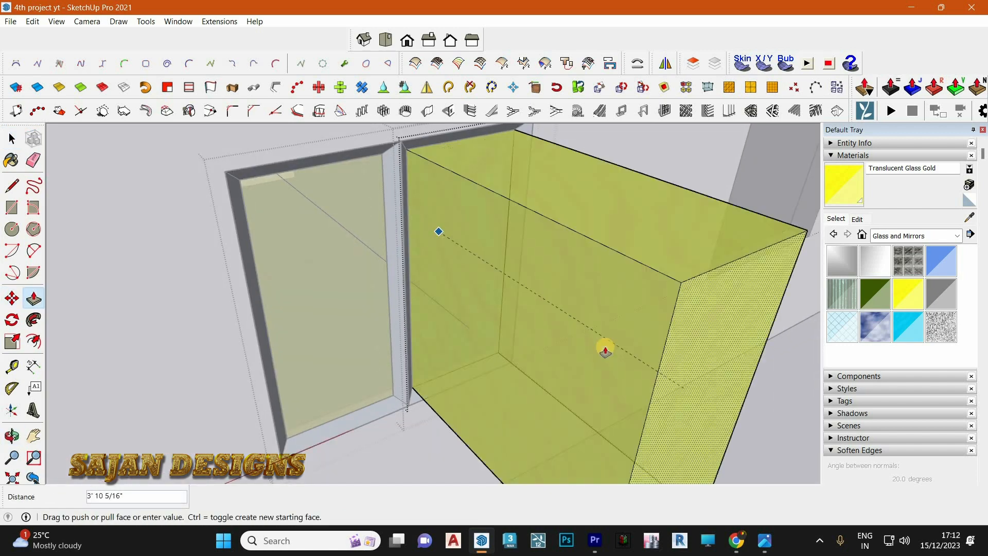
pyautogui.scroll(-5, 650, 391)
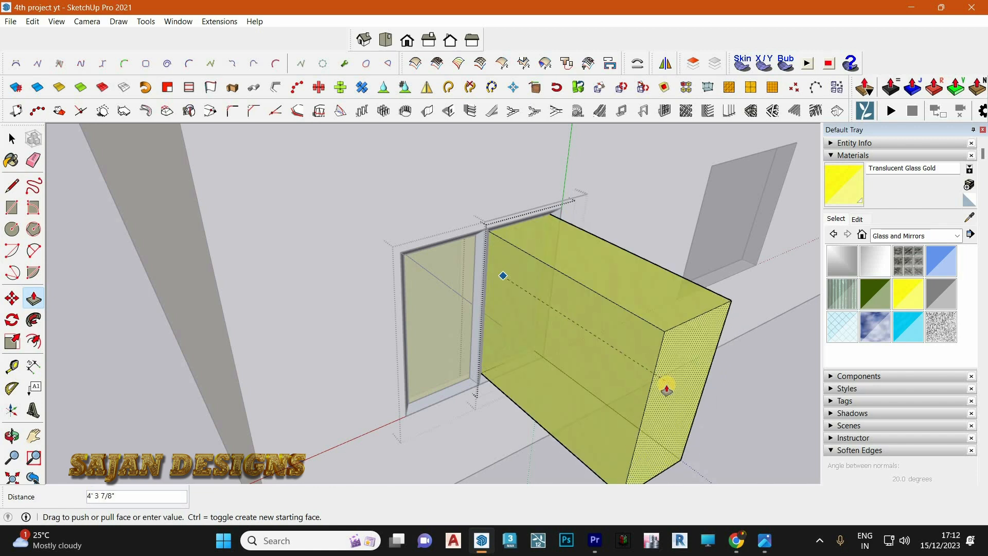
pyautogui.click(658, 352)
pyautogui.scroll(-4, 644, 315)
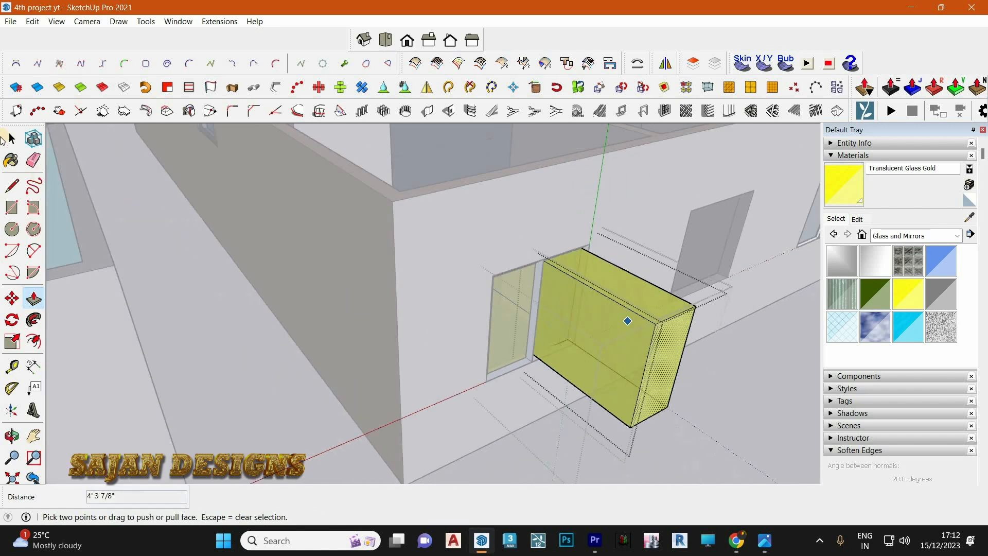
pyautogui.press('space')
pyautogui.click(160, 205)
pyautogui.click(160, 205)
pyautogui.click(160, 205)
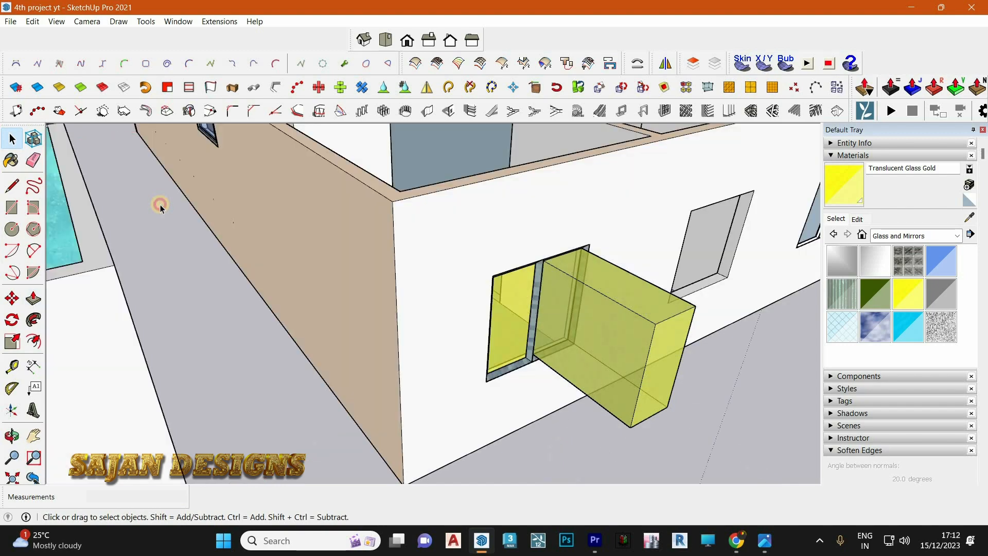
# - Examine the pulled-out glass pane on the window component's copies across the front walls of all floor models
pyautogui.scroll(-3, 447, 211)
pyautogui.scroll(-4, 506, 241)
pyautogui.moveTo(304, 231); pyautogui.dragTo(253, 227, button='middle')
pyautogui.scroll(1, 203, 229)
pyautogui.scroll(-3, 381, 233)
pyautogui.scroll(4, 198, 183)
pyautogui.scroll(-4, 211, 245)
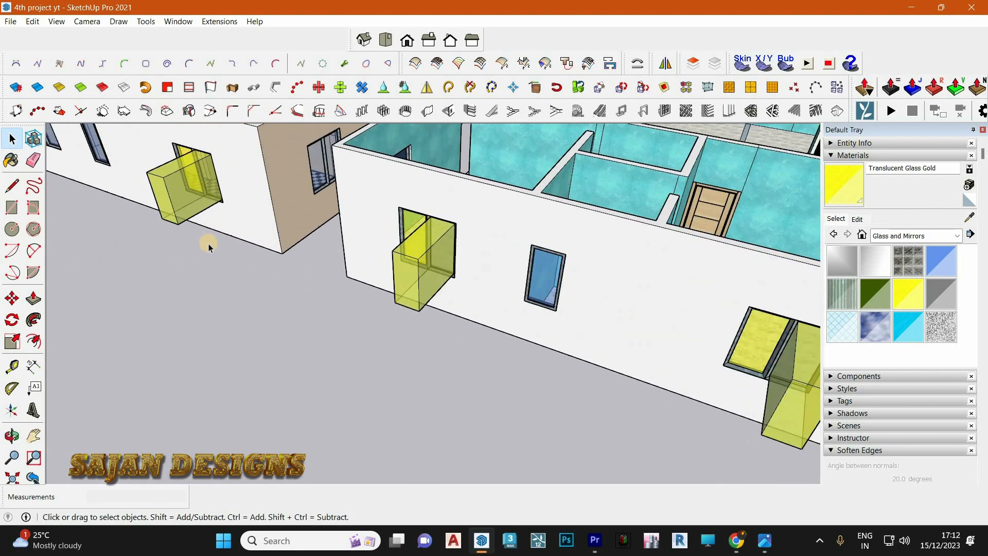
pyautogui.scroll(-4, 546, 307)
pyautogui.moveTo(670, 274); pyautogui.dragTo(504, 212, button='middle')
pyautogui.scroll(2, 493, 213)
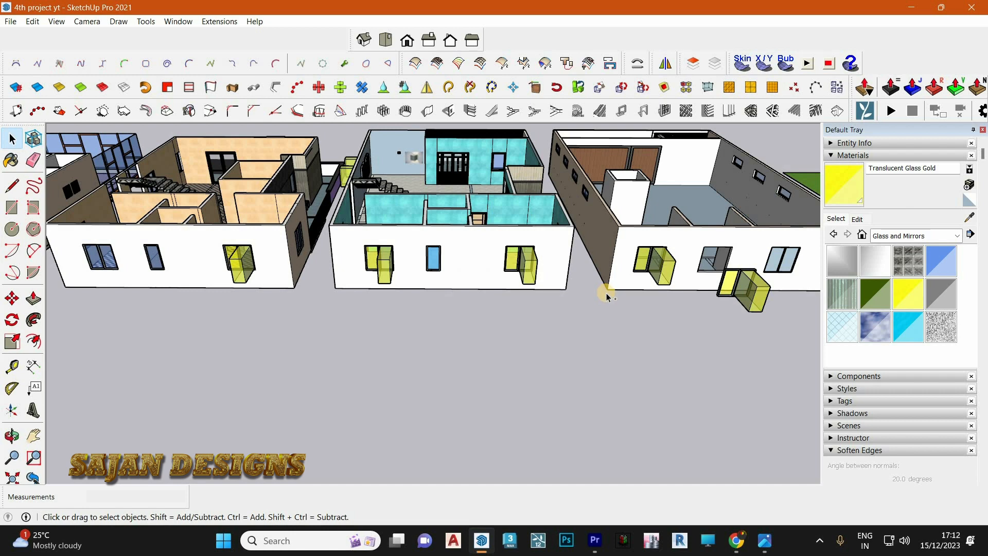
# - Undo the glass pane extrusion in the window component and close the component and its floor group
pyautogui.doubleClick(697, 266)
pyautogui.doubleClick(698, 263)
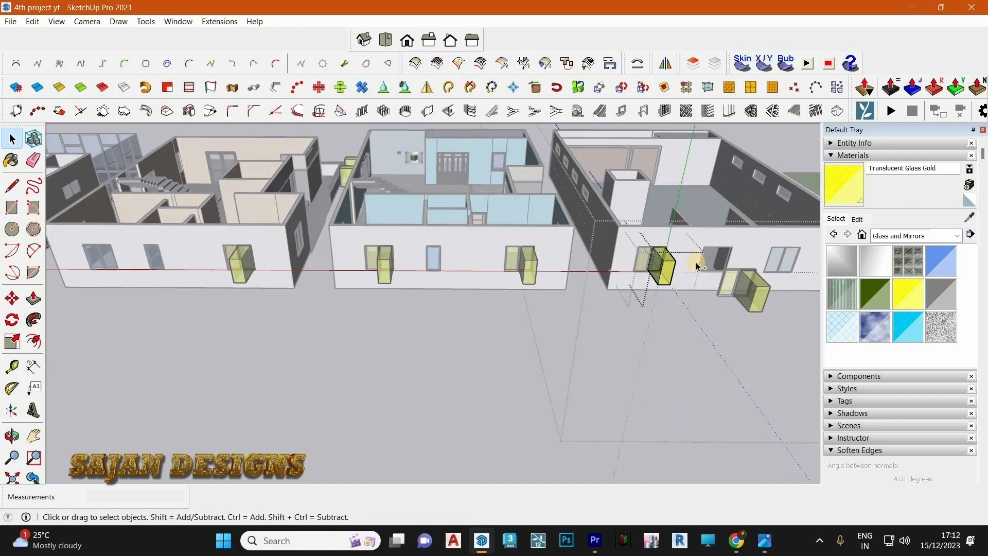
pyautogui.scroll(10, 705, 245)
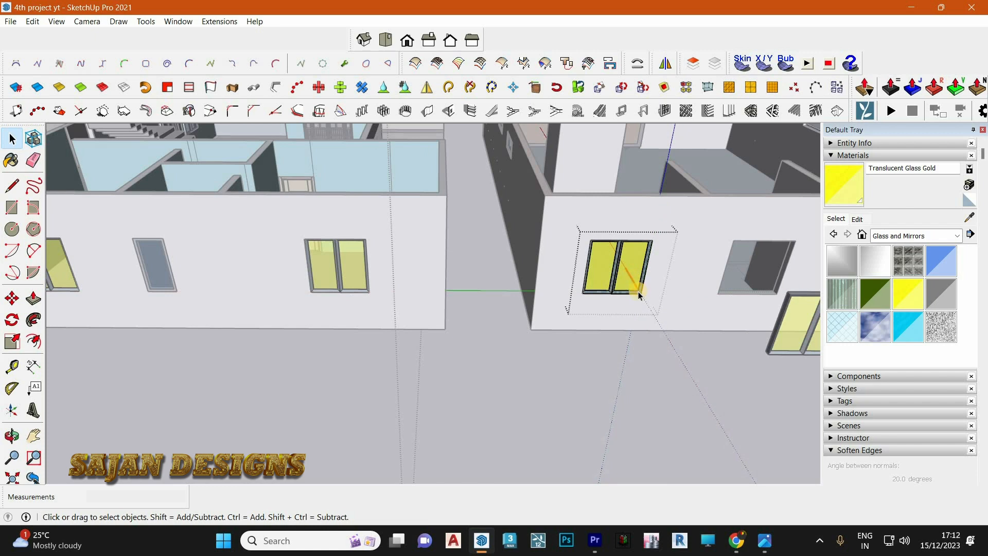
pyautogui.scroll(-1, 606, 392)
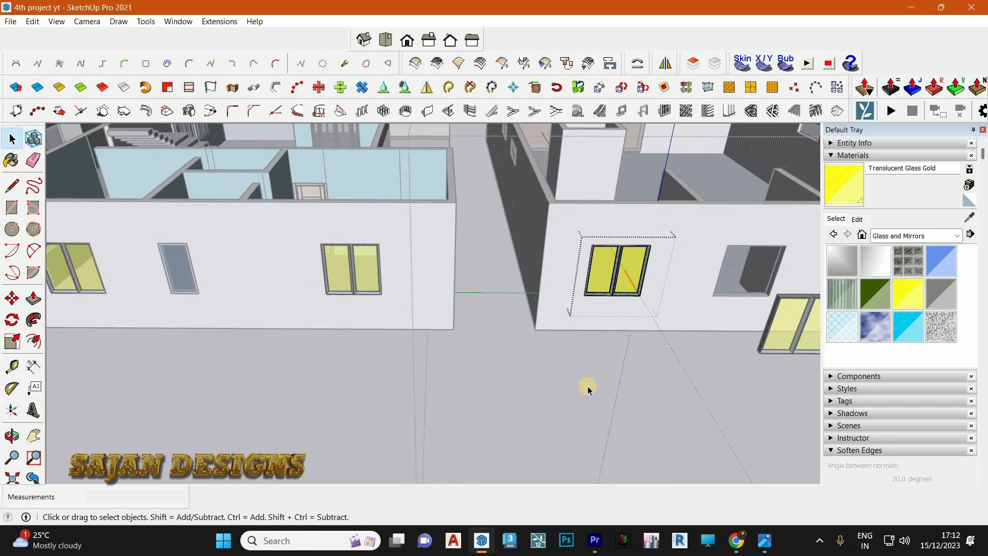
pyautogui.scroll(-4, 648, 384)
pyautogui.moveTo(662, 379); pyautogui.dragTo(600, 362, button='middle')
pyautogui.scroll(-3, 601, 362)
pyautogui.moveTo(192, 267); pyautogui.dragTo(226, 260, button='middle')
pyautogui.click(194, 363)
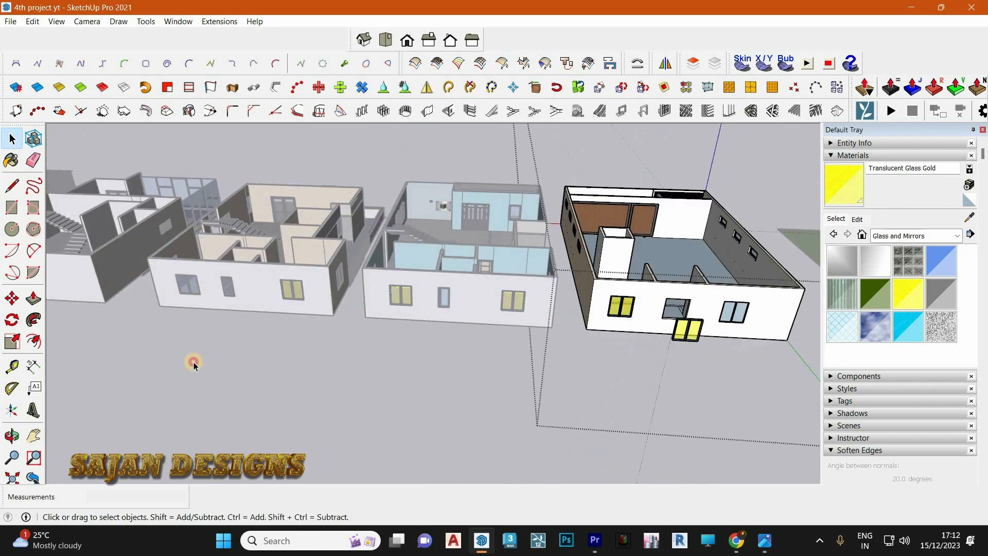
pyautogui.click(194, 363)
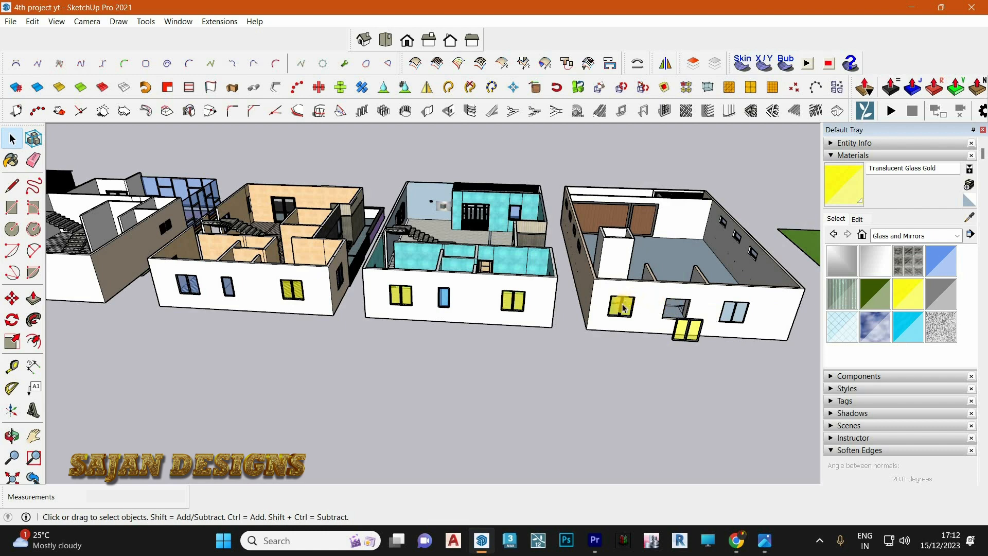
# - Make the gold double-pane window on the front wall of the beige-walled floor model unique
pyautogui.scroll(2, 624, 305)
pyautogui.scroll(-3, 625, 318)
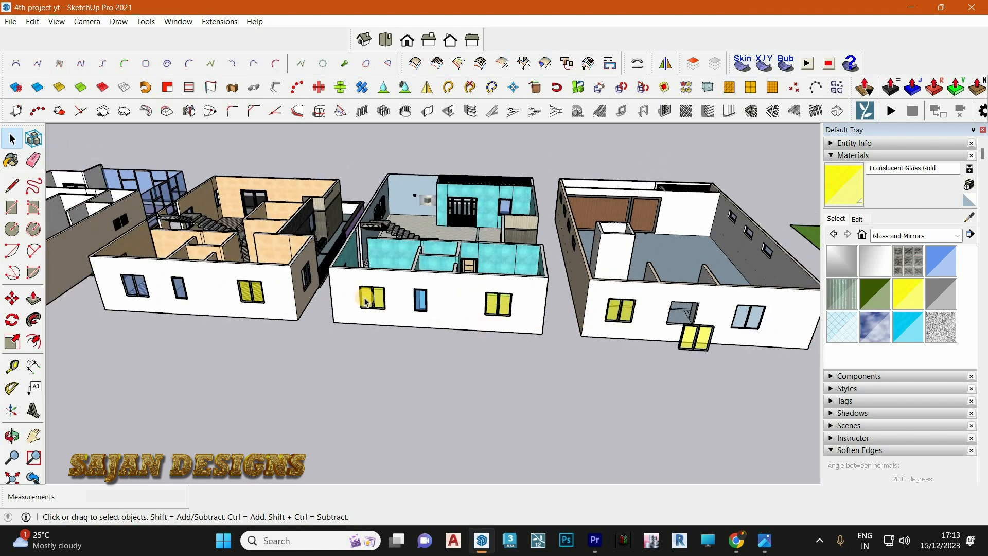
pyautogui.scroll(1, 260, 288)
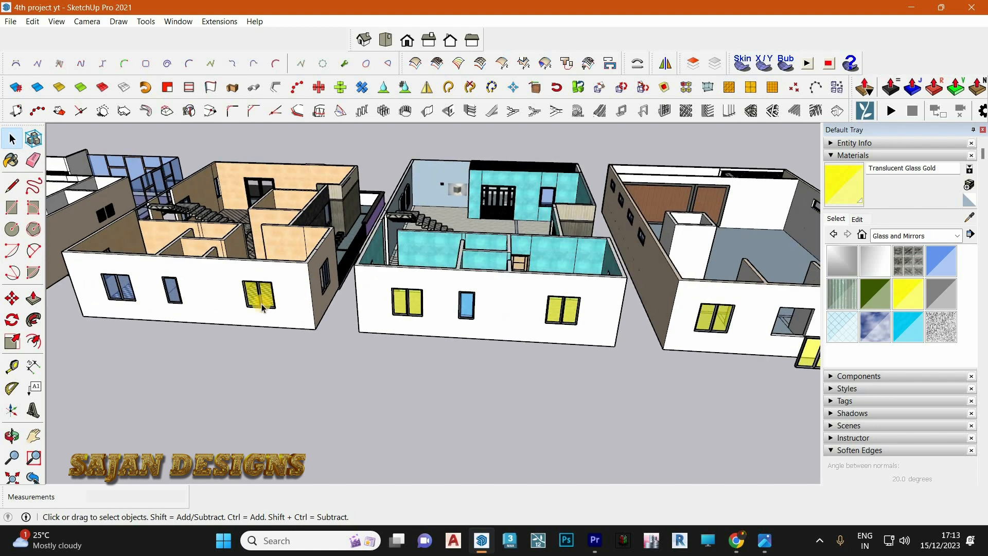
pyautogui.scroll(1, 262, 304)
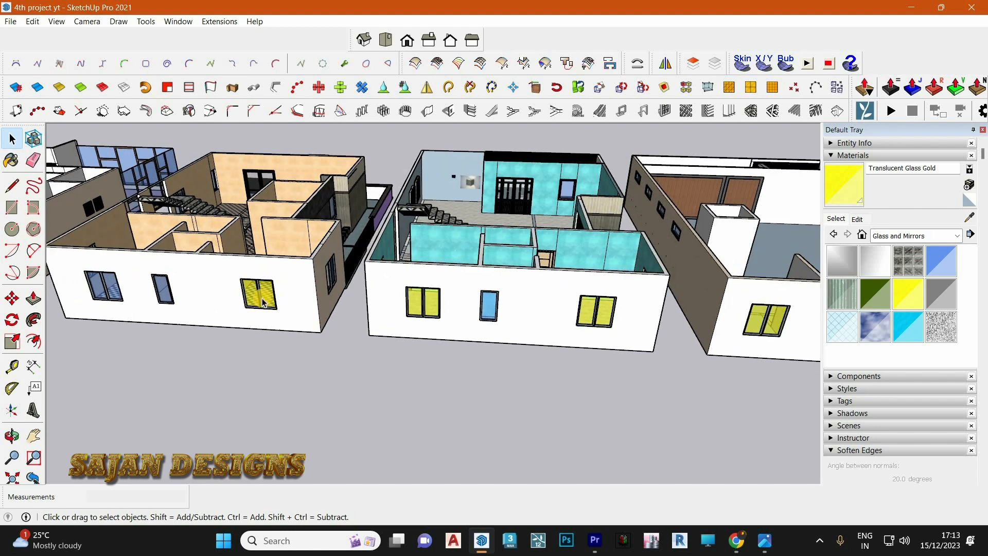
pyautogui.scroll(2, 263, 303)
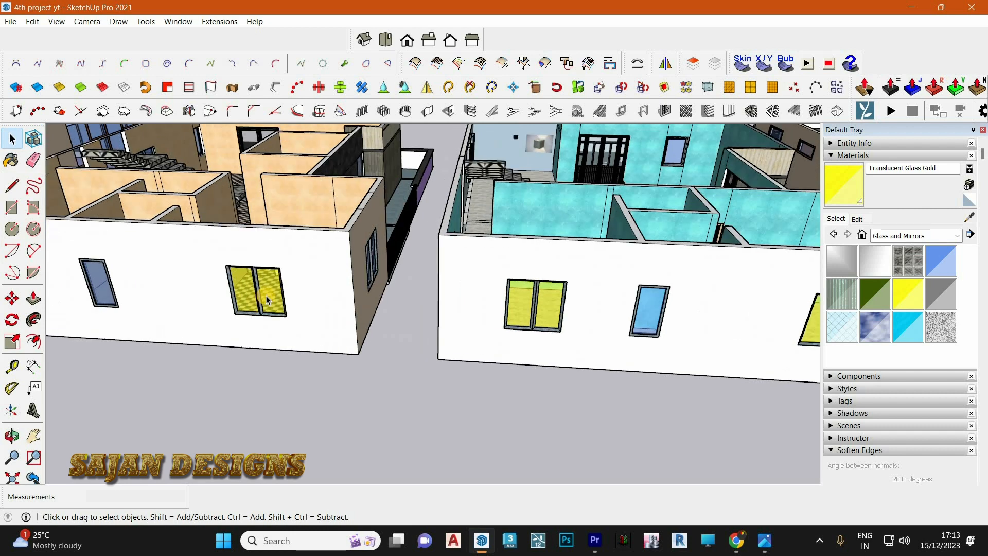
pyautogui.scroll(5, 258, 273)
pyautogui.click(313, 289)
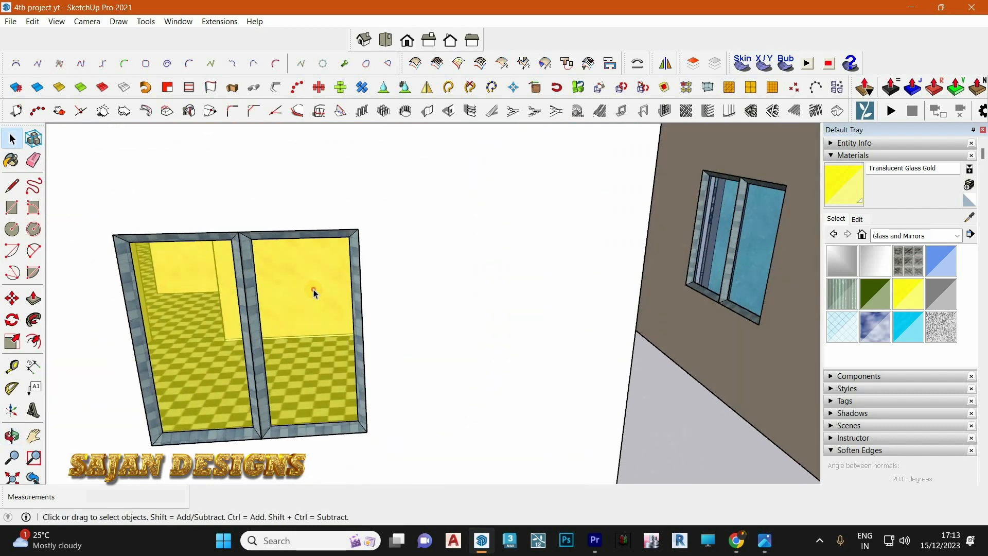
pyautogui.scroll(-10, 298, 292)
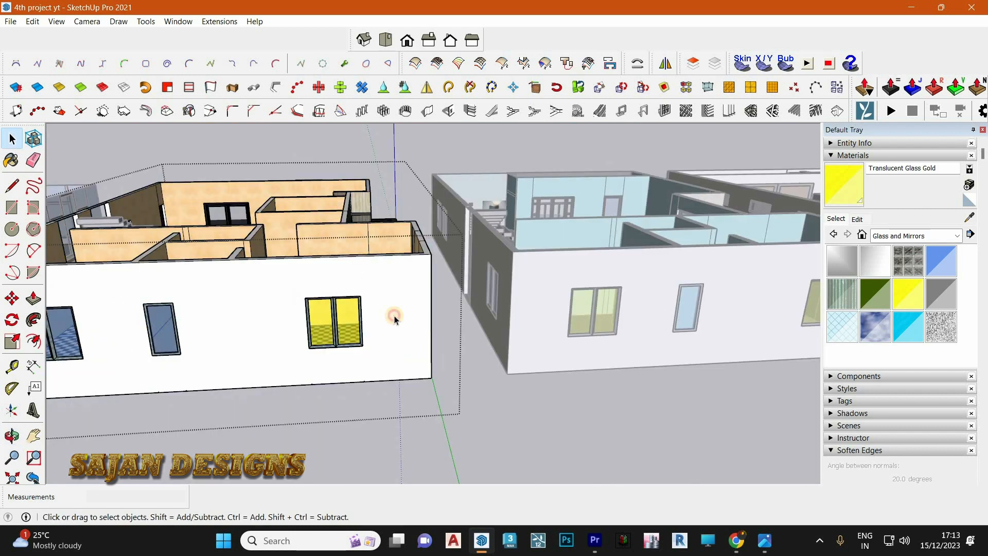
pyautogui.click(349, 295)
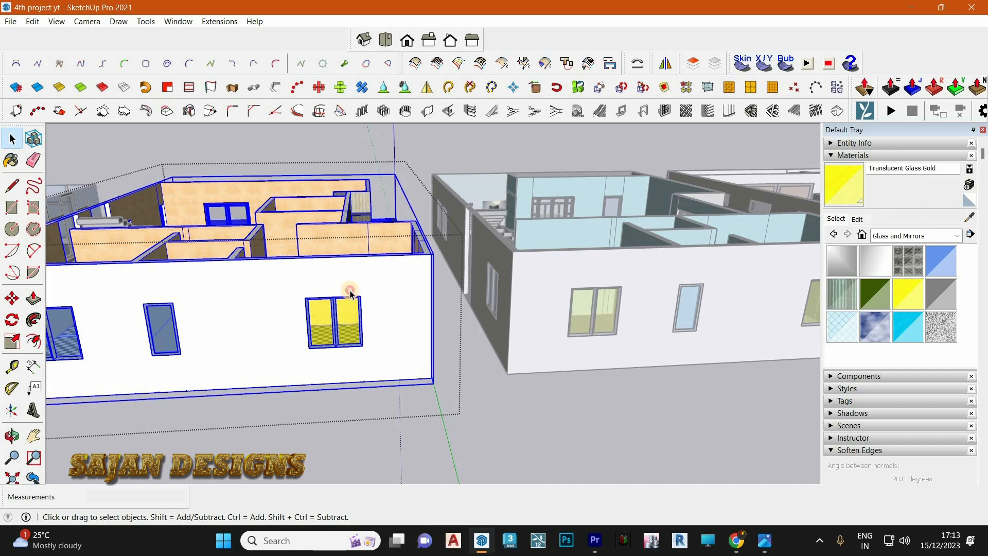
pyautogui.keyDown('shift'); pyautogui.click(349, 309); pyautogui.keyUp('shift')
pyautogui.rightClick(359, 291)
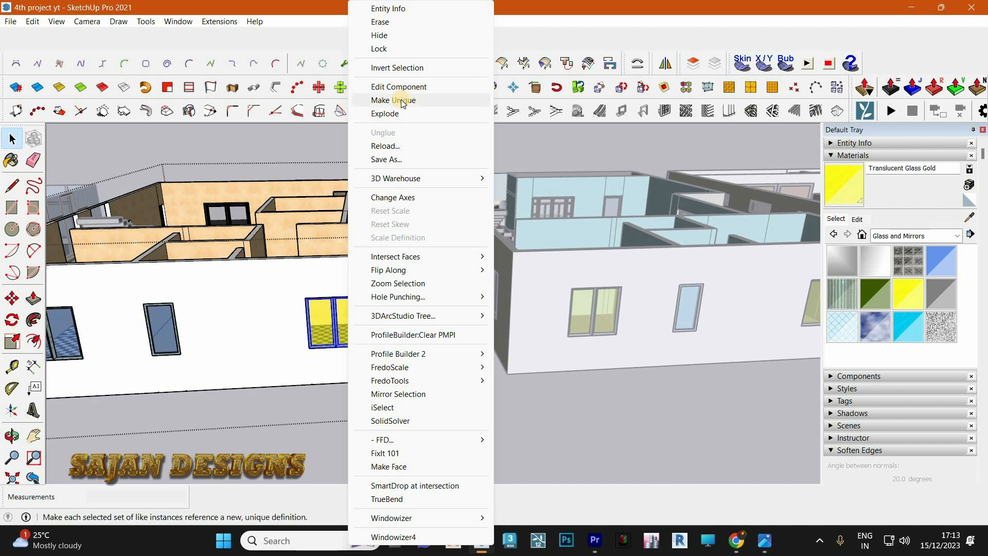
pyautogui.click(403, 101)
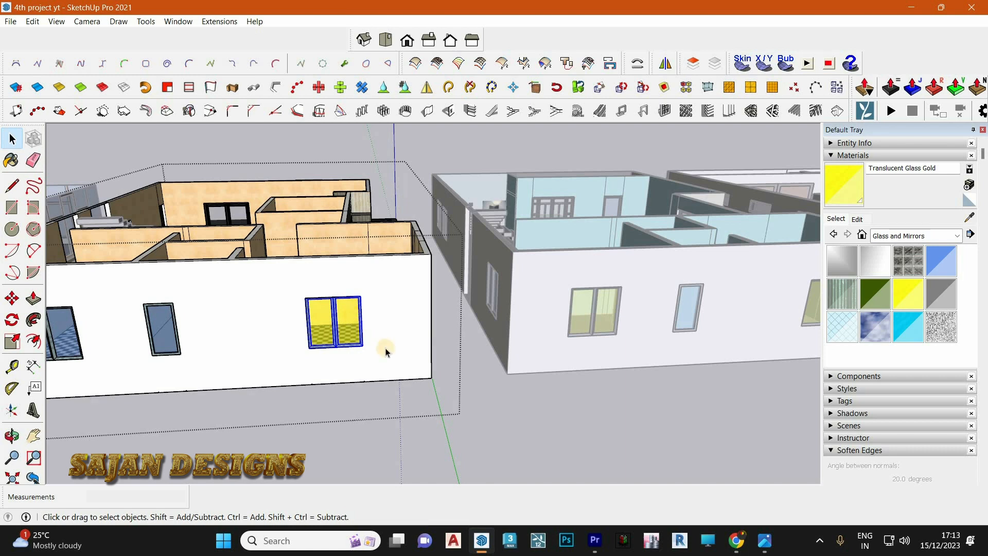
# - Paint the right pane of the gold window on the rightmost floor model with Translucent Glass Tinted and close the component
pyautogui.scroll(-3, 352, 317)
pyautogui.click(514, 357)
pyautogui.scroll(-4, 515, 356)
pyautogui.scroll(4, 623, 328)
pyautogui.moveTo(628, 414); pyautogui.dragTo(629, 354, button='middle')
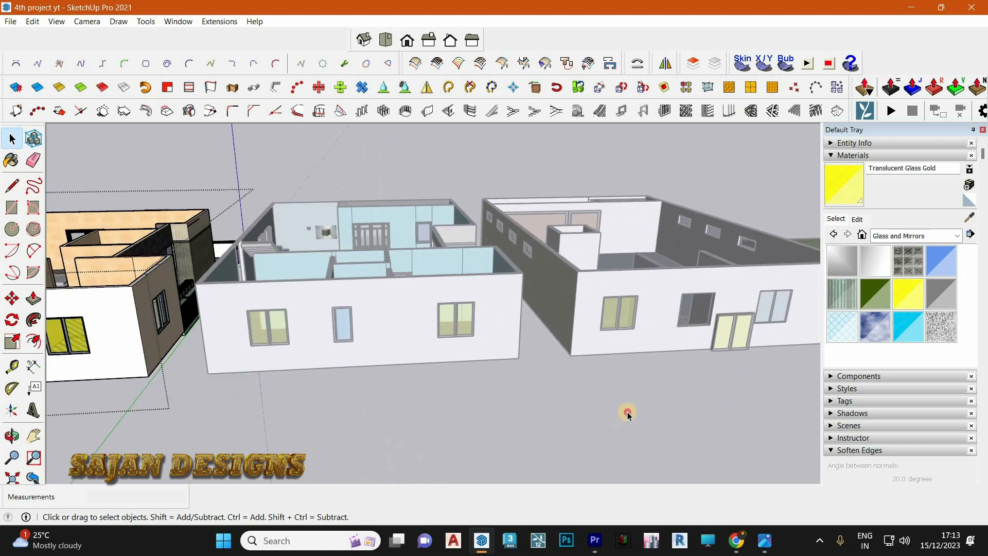
pyautogui.click(626, 395)
pyautogui.doubleClick(625, 309)
pyautogui.doubleClick(624, 309)
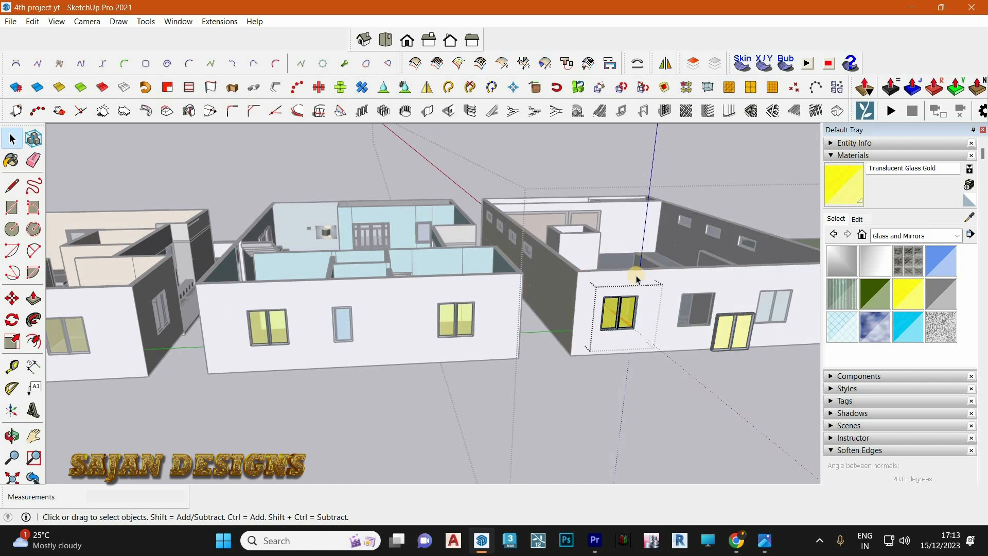
pyautogui.scroll(6, 623, 319)
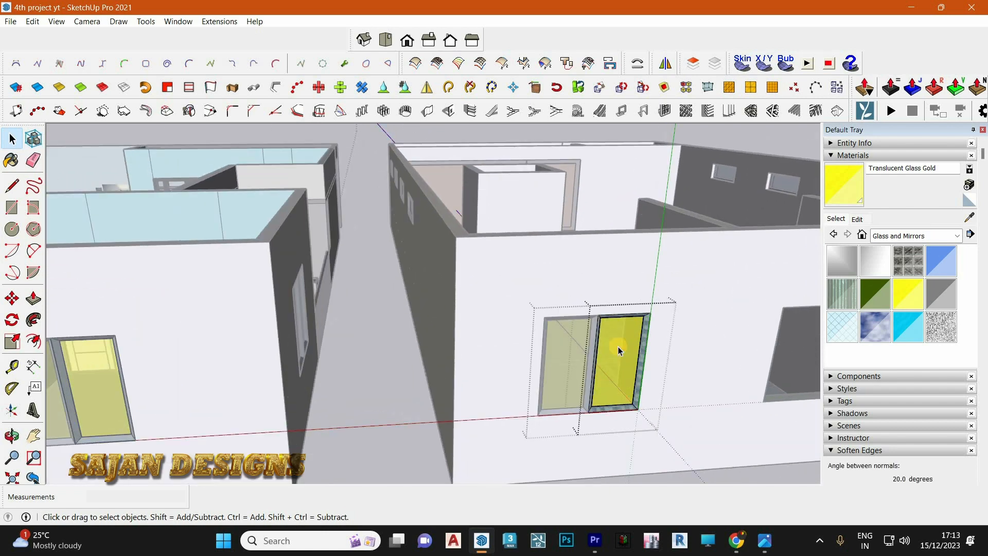
pyautogui.scroll(4, 619, 350)
pyautogui.click(619, 350)
pyautogui.click(908, 326)
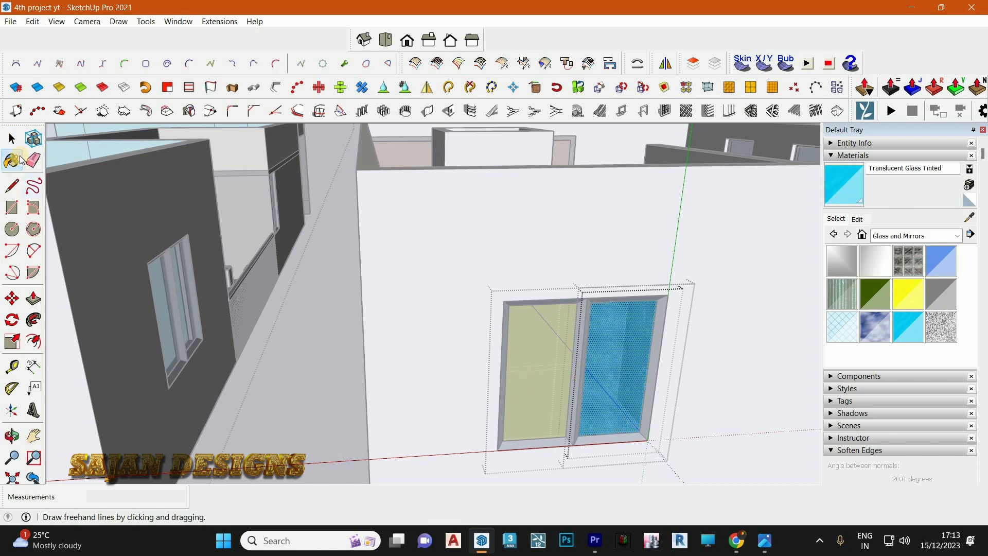
pyautogui.press('space')
pyautogui.click(335, 266)
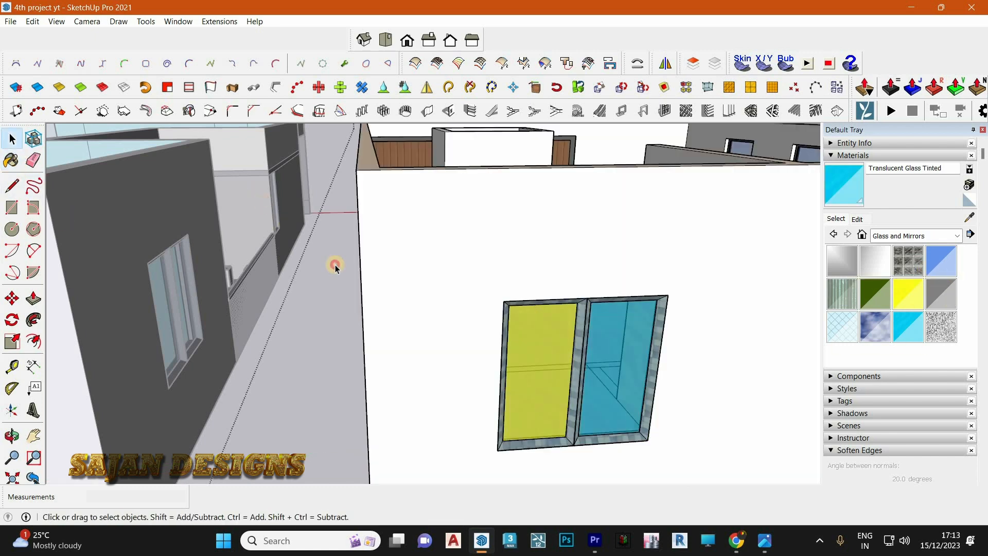
# - Compare the unique window on the beige-walled floor model with the window component's copies on the other floor models
pyautogui.scroll(-6, 674, 298)
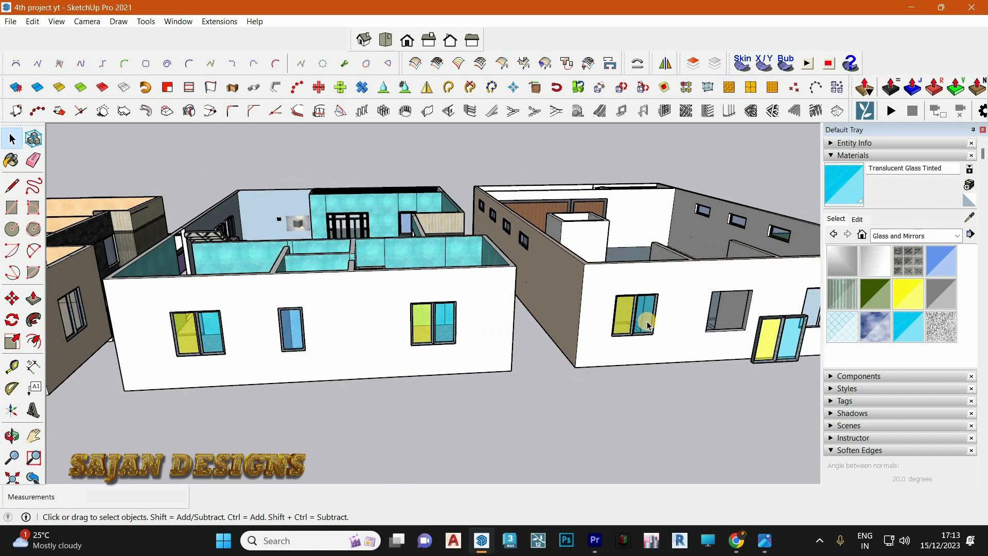
pyautogui.scroll(-3, 646, 323)
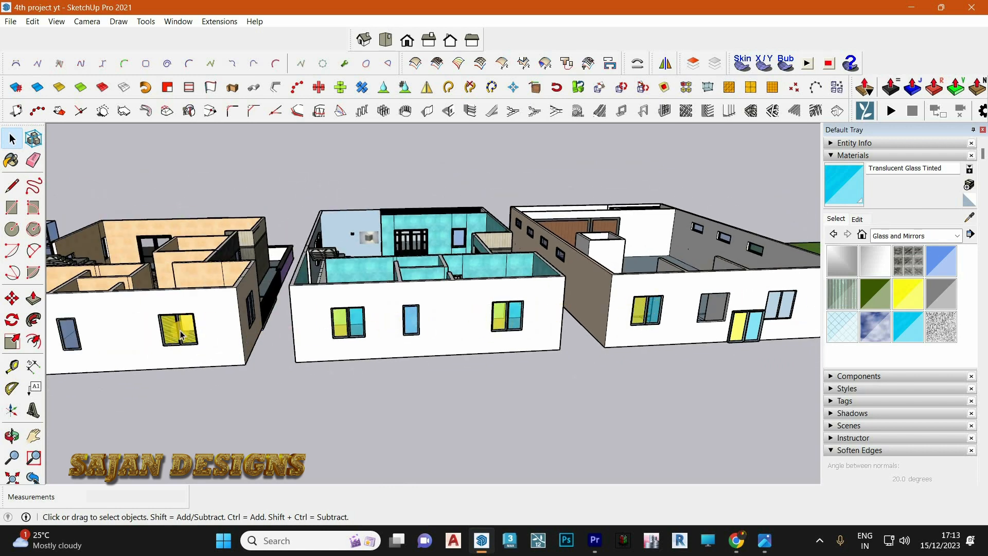
pyautogui.moveTo(194, 332); pyautogui.dragTo(455, 296, button='middle')
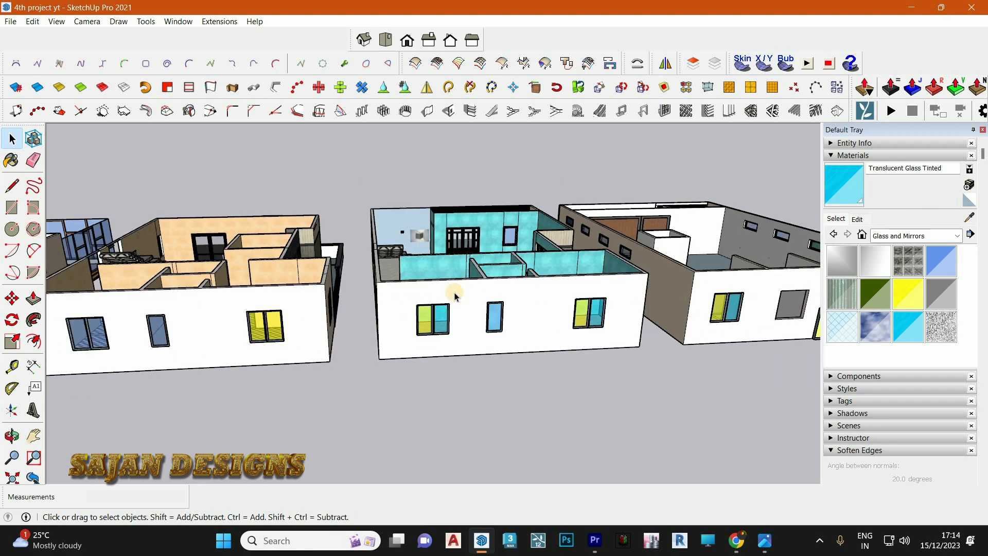
pyautogui.moveTo(558, 342); pyautogui.dragTo(691, 295, button='middle')
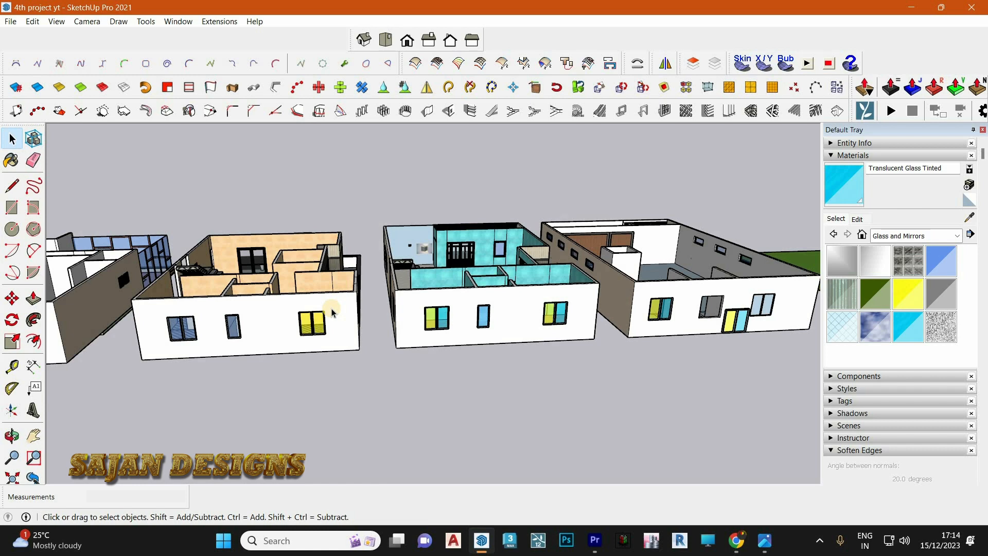
pyautogui.scroll(-1, 603, 327)
pyautogui.moveTo(630, 322); pyautogui.dragTo(487, 365, button='middle')
pyautogui.scroll(1, 604, 326)
pyautogui.scroll(2, 476, 379)
# - Move the loose double-pane window into the empty middle opening in the rightmost floor model's front wall and close the group
pyautogui.click(492, 322)
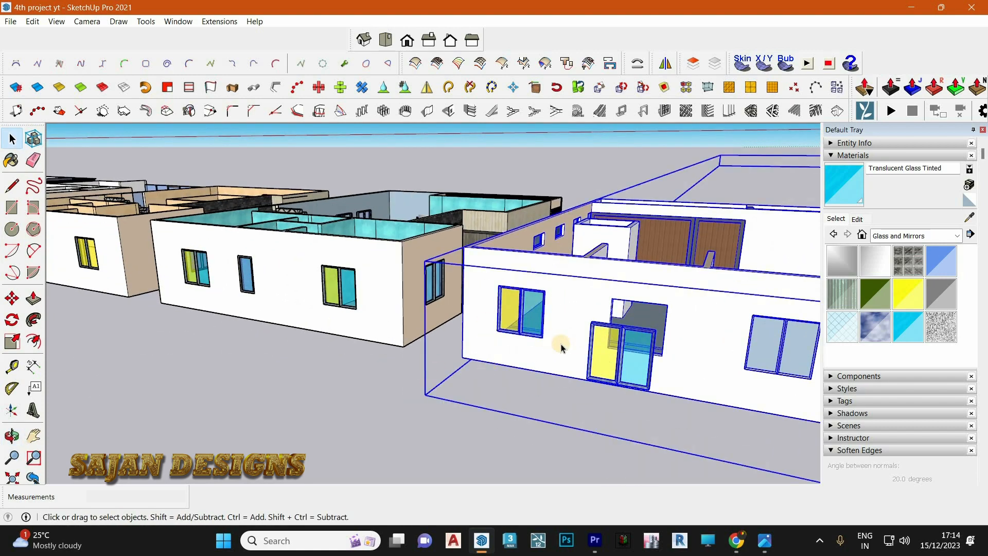
pyautogui.doubleClick(603, 354)
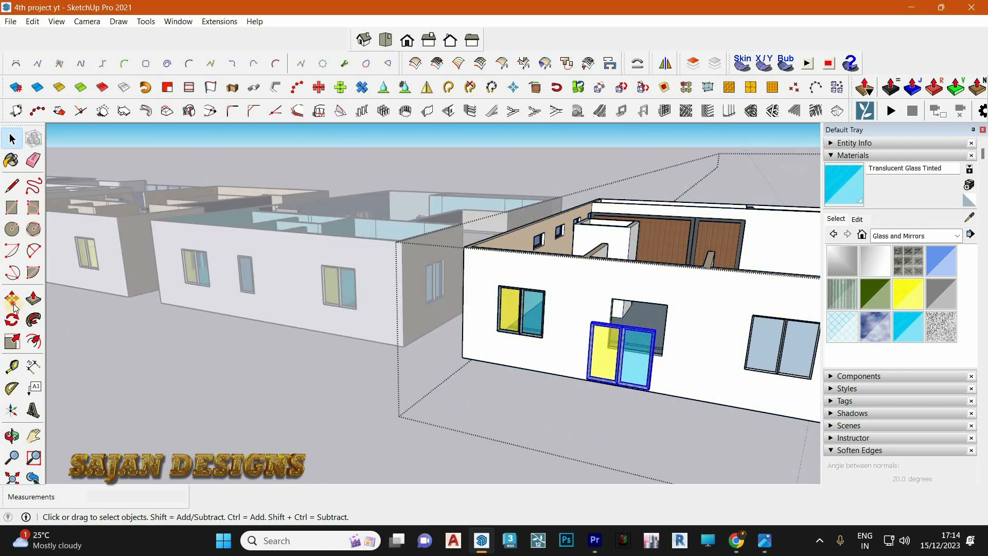
pyautogui.click(12, 299)
pyautogui.scroll(5, 633, 355)
pyautogui.click(612, 356)
pyautogui.click(617, 261)
pyautogui.scroll(-2, 437, 261)
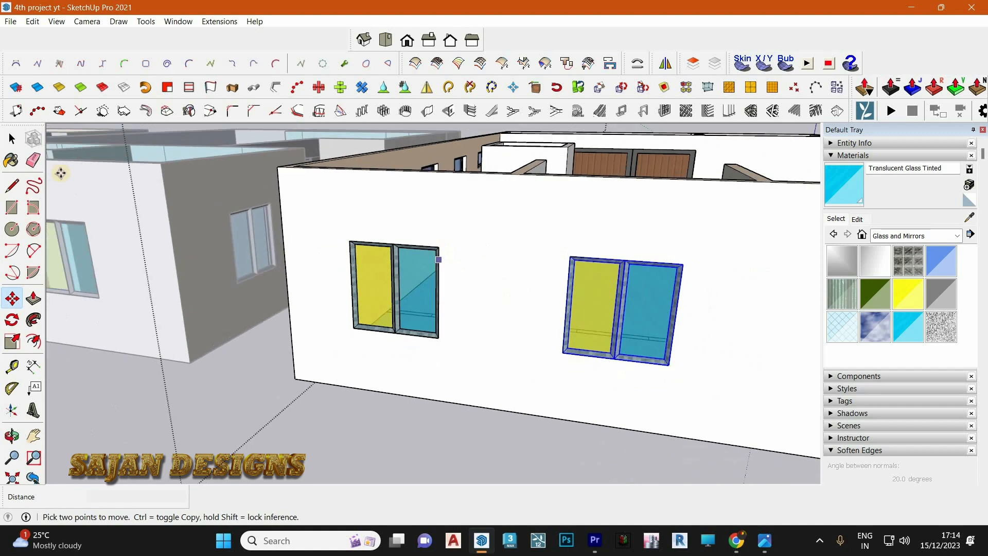
pyautogui.scroll(-4, 351, 255)
pyautogui.press('space')
pyautogui.moveTo(267, 272); pyautogui.dragTo(386, 161, button='middle')
pyautogui.scroll(5, 388, 165)
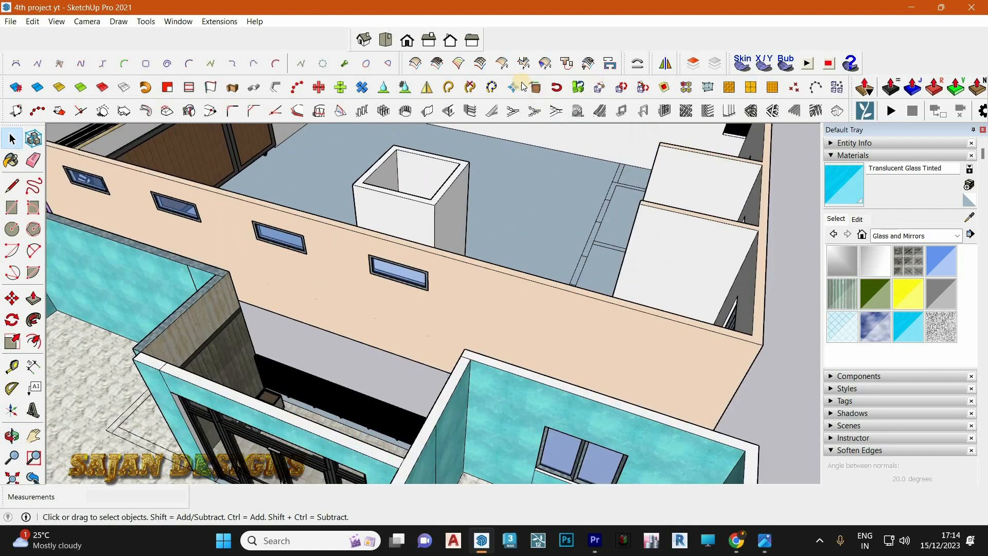
# - Open the small ventilator window component nearest the teal floor model's balcony room on the ground floor's beige side wall and paint its glass with Translucent Glass Gold
pyautogui.scroll(-3, 494, 264)
pyautogui.moveTo(494, 265); pyautogui.dragTo(377, 277, button='middle')
pyautogui.scroll(2, 377, 276)
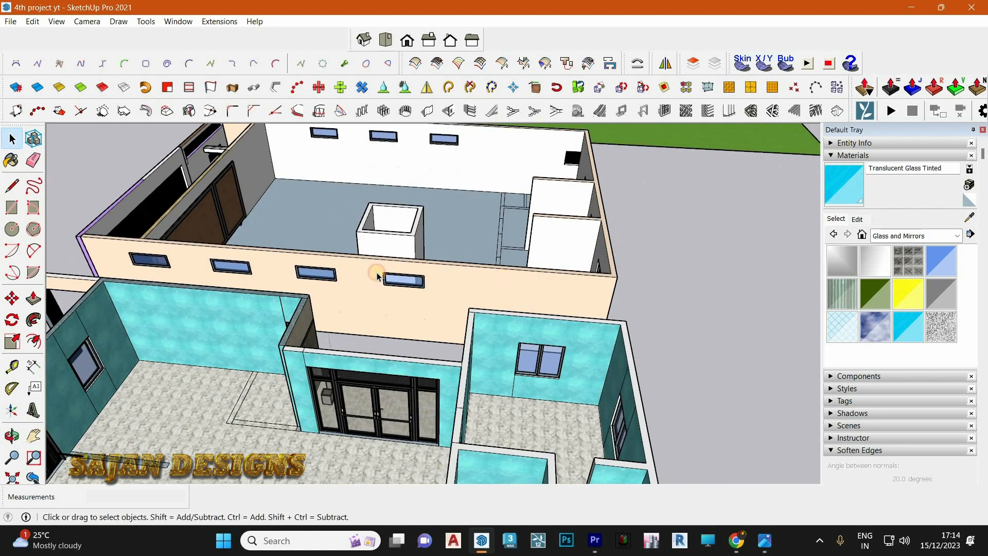
pyautogui.scroll(5, 378, 277)
pyautogui.scroll(2, 428, 292)
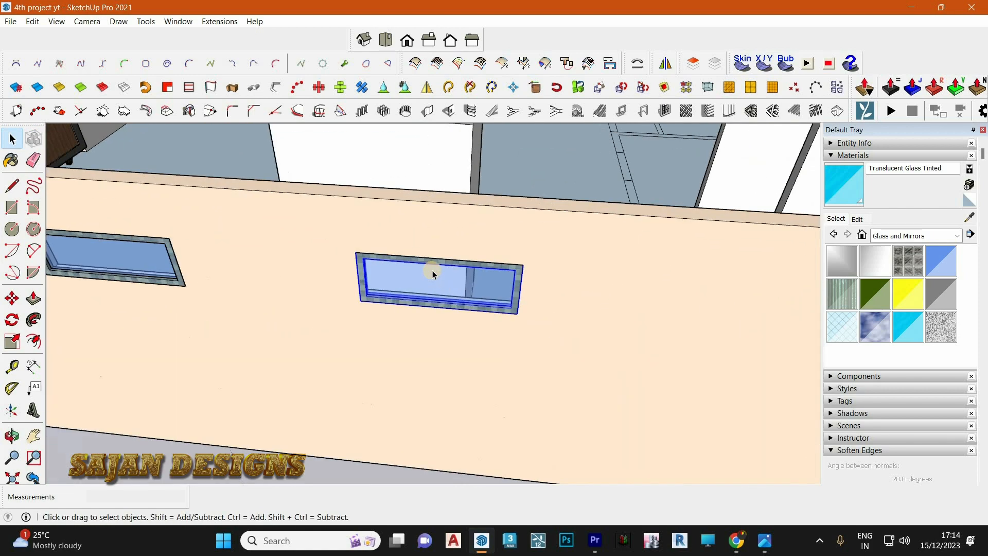
pyautogui.scroll(-3, 504, 300)
pyautogui.moveTo(341, 298); pyautogui.dragTo(520, 216, button='middle')
pyautogui.moveTo(443, 250)
pyautogui.mouseDown(button='middle')
pyautogui.moveTo(168, 316)
pyautogui.moveTo(316, 315)
pyautogui.moveTo(453, 214)
pyautogui.mouseUp(button='middle')
pyautogui.scroll(5, 419, 260)
pyautogui.click(421, 284)
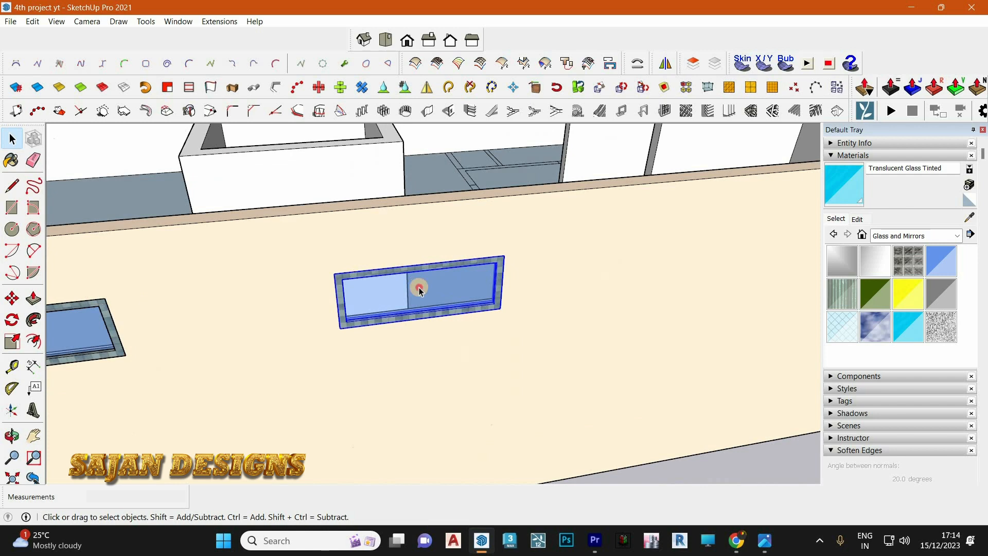
pyautogui.doubleClick(419, 290)
pyautogui.scroll(2, 414, 297)
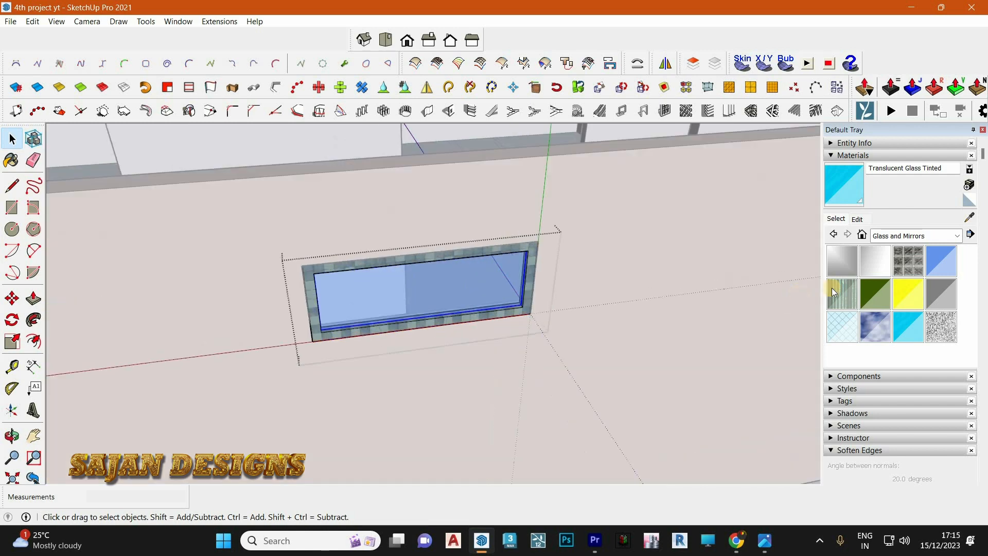
pyautogui.click(897, 291)
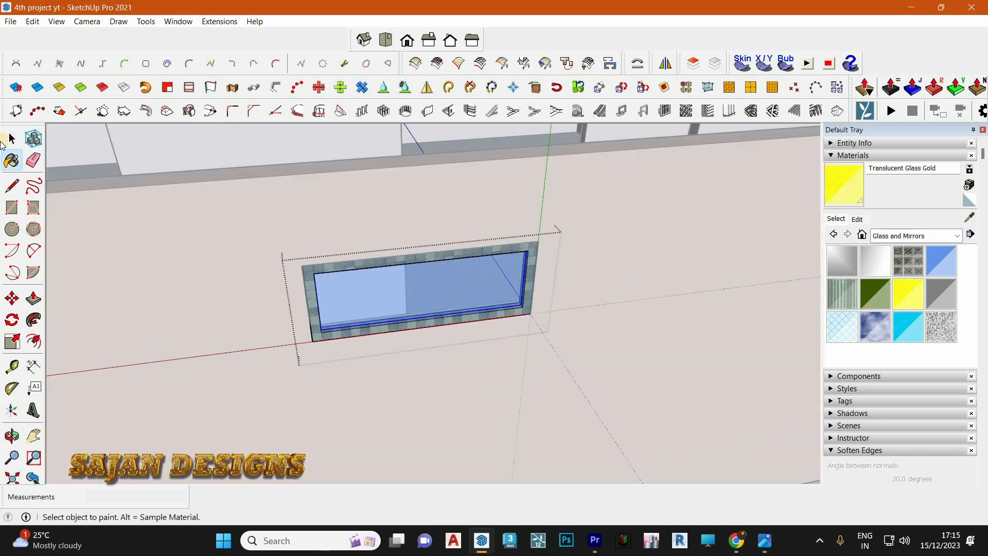
pyautogui.click(11, 137)
pyautogui.doubleClick(379, 289)
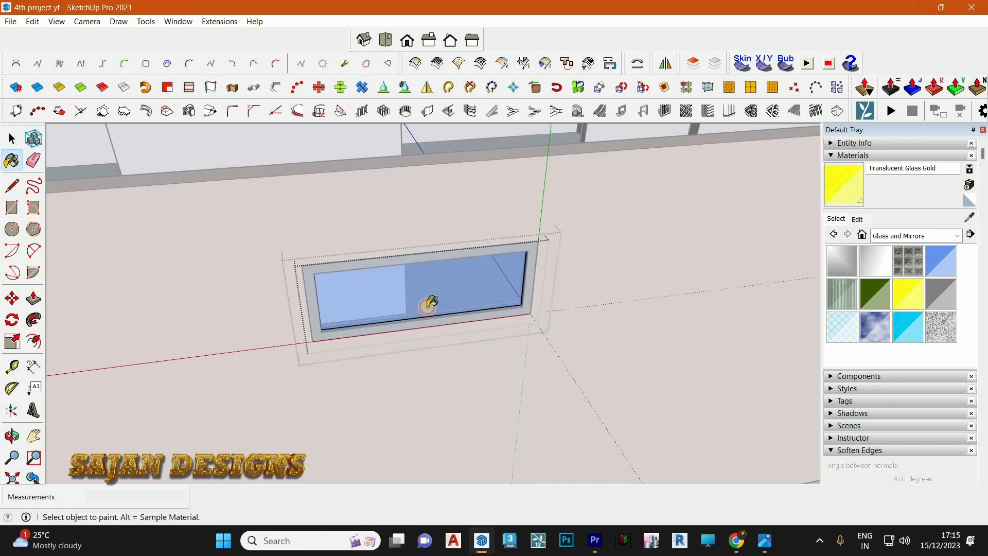
pyautogui.click(482, 271)
pyautogui.click(11, 139)
# - Close the ventilator component and examine its copies along the ground floor's walls and on the other floor models
pyautogui.scroll(-10, 434, 282)
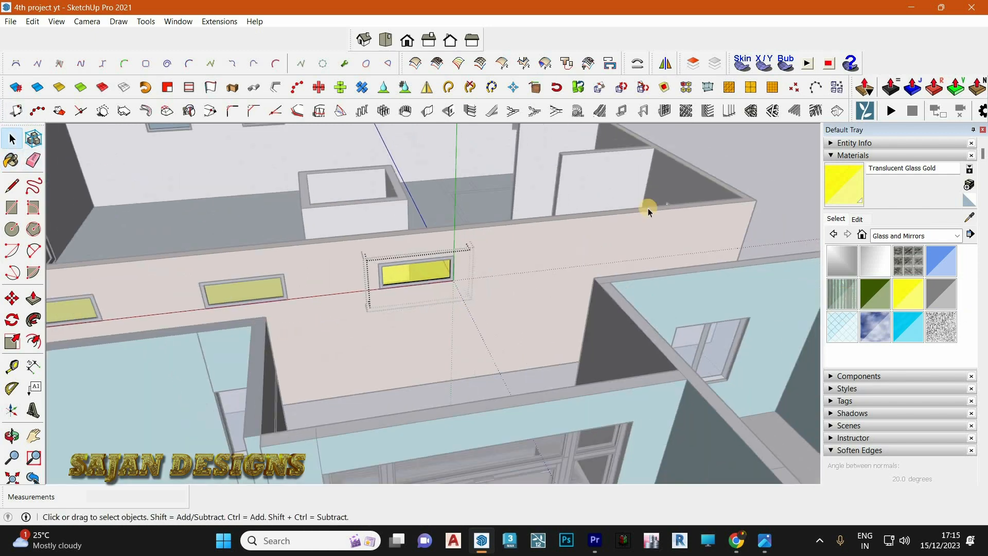
pyautogui.scroll(3, 439, 223)
pyautogui.moveTo(439, 222); pyautogui.dragTo(700, 201, button='middle')
pyautogui.scroll(-2, 700, 202)
pyautogui.moveTo(555, 229)
pyautogui.mouseDown(button='middle')
pyautogui.moveTo(342, 234)
pyautogui.moveTo(719, 247)
pyautogui.moveTo(347, 156)
pyautogui.moveTo(702, 222)
pyautogui.moveTo(534, 333)
pyautogui.moveTo(528, 323)
pyautogui.moveTo(134, 307)
pyautogui.moveTo(227, 275)
pyautogui.moveTo(216, 267)
pyautogui.moveTo(450, 267)
pyautogui.mouseUp(button='middle')
pyautogui.click(528, 323)
pyautogui.scroll(8, 530, 319)
pyautogui.scroll(-2, 134, 307)
pyautogui.scroll(-3, 216, 268)
pyautogui.scroll(-3, 433, 272)
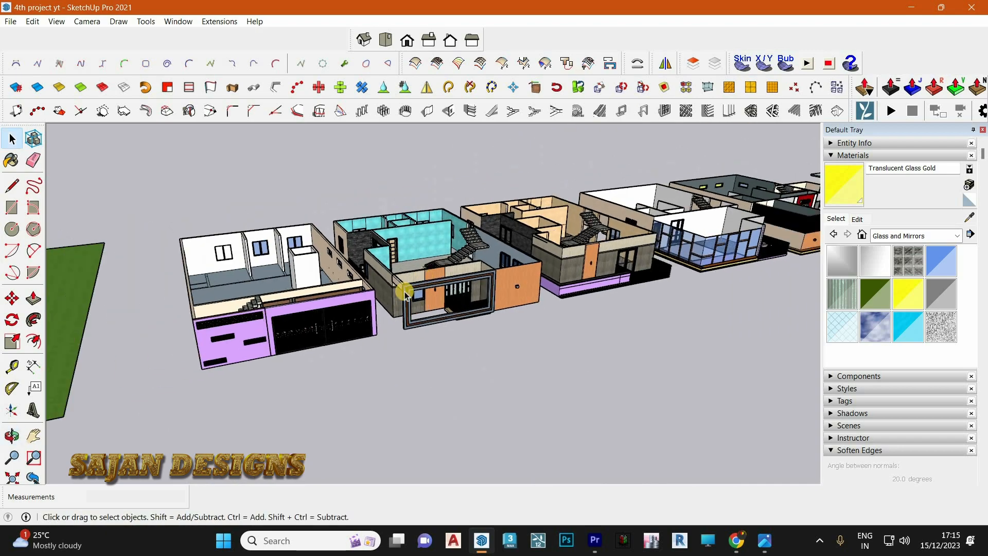
# - Open the teal-walled floor group, delete the glazed double door in its front wall and undo the deletion
pyautogui.scroll(6, 458, 327)
pyautogui.moveTo(460, 326)
pyautogui.mouseDown(button='middle')
pyautogui.moveTo(454, 308)
pyautogui.moveTo(444, 323)
pyautogui.mouseUp(button='middle')
pyautogui.scroll(4, 443, 320)
pyautogui.click(442, 320)
pyautogui.scroll(-3, 443, 320)
pyautogui.scroll(2, 432, 320)
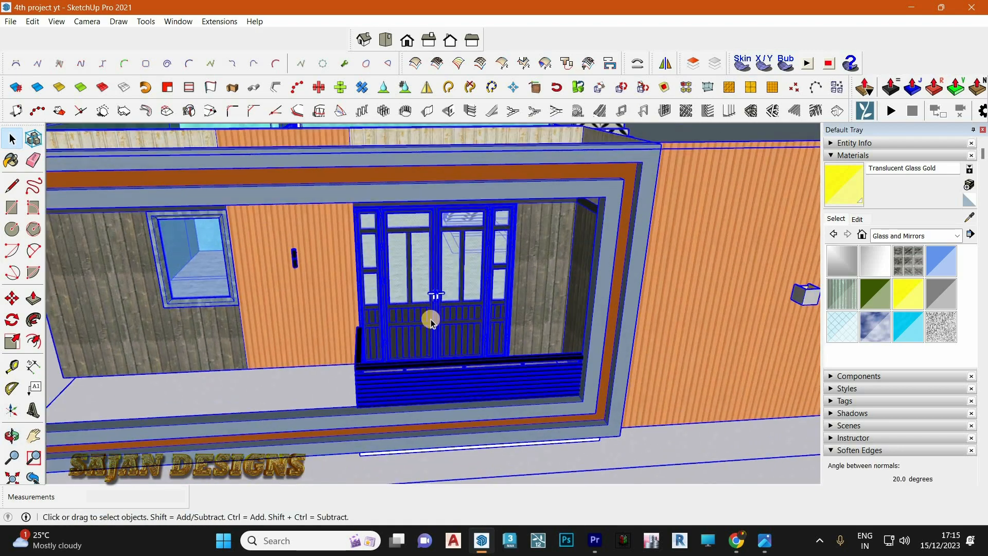
pyautogui.doubleClick(432, 318)
pyautogui.click(432, 320)
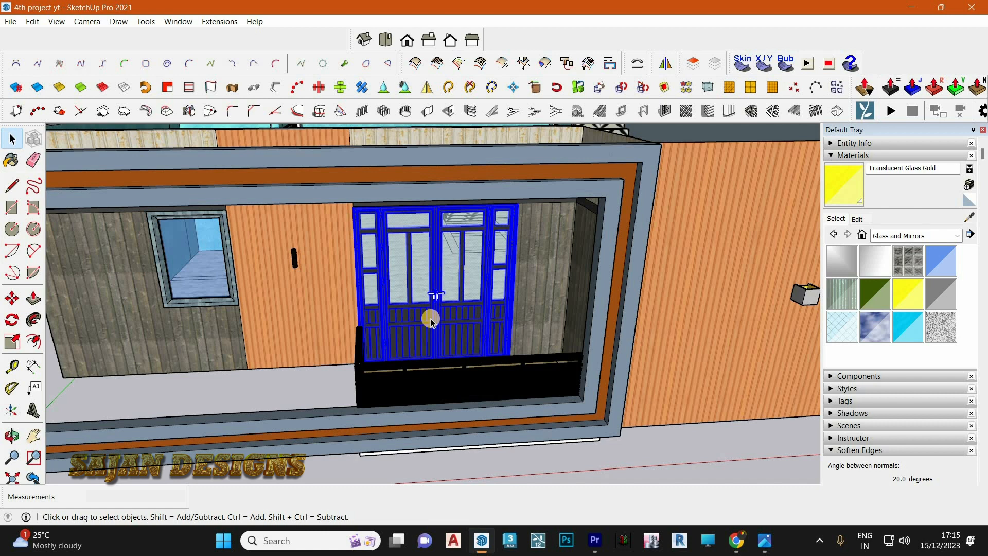
pyautogui.press('Delete')
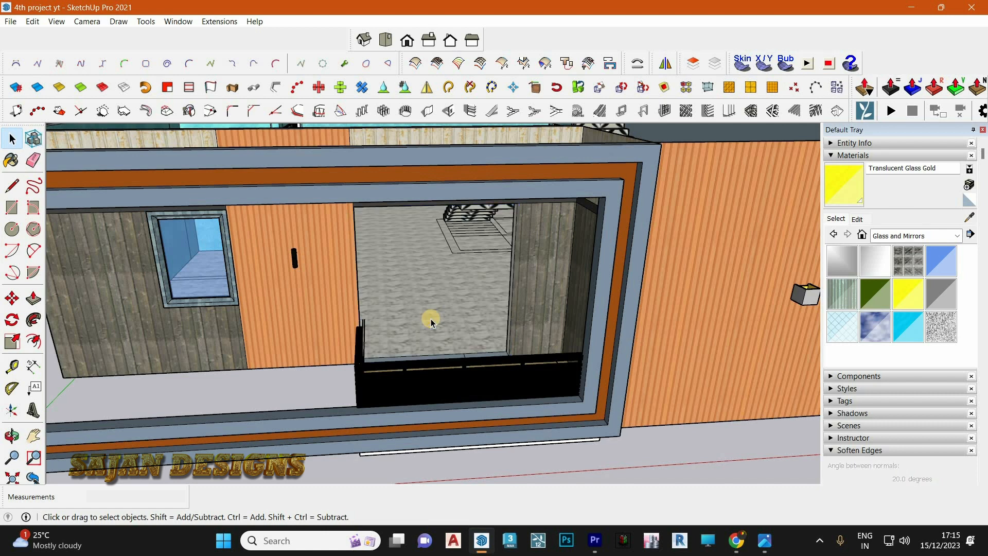
pyautogui.hotkey('ctrl', 'z')
pyautogui.click(431, 318)
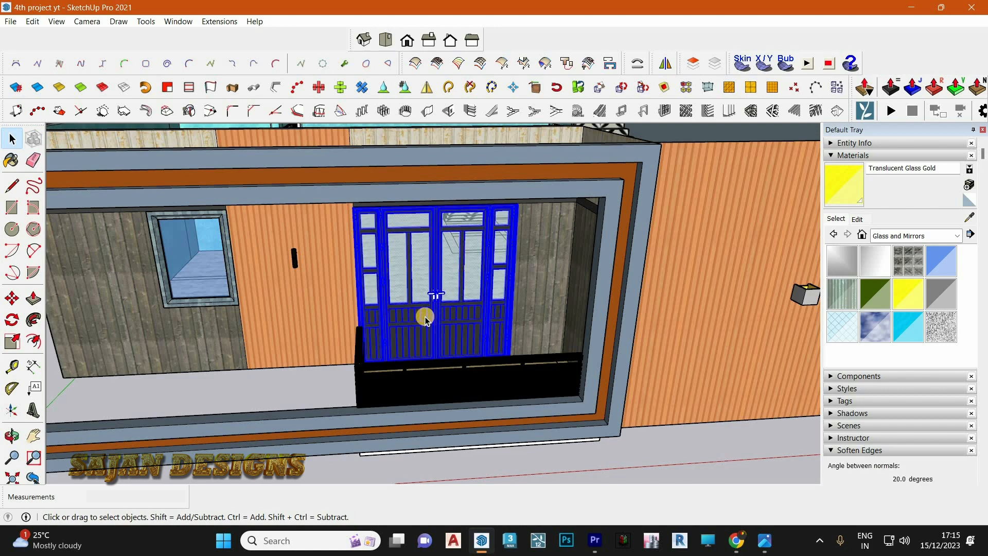
# - Try to stretch the front double door's height upward with the Scale tool and undo the change
pyautogui.scroll(-5, 425, 319)
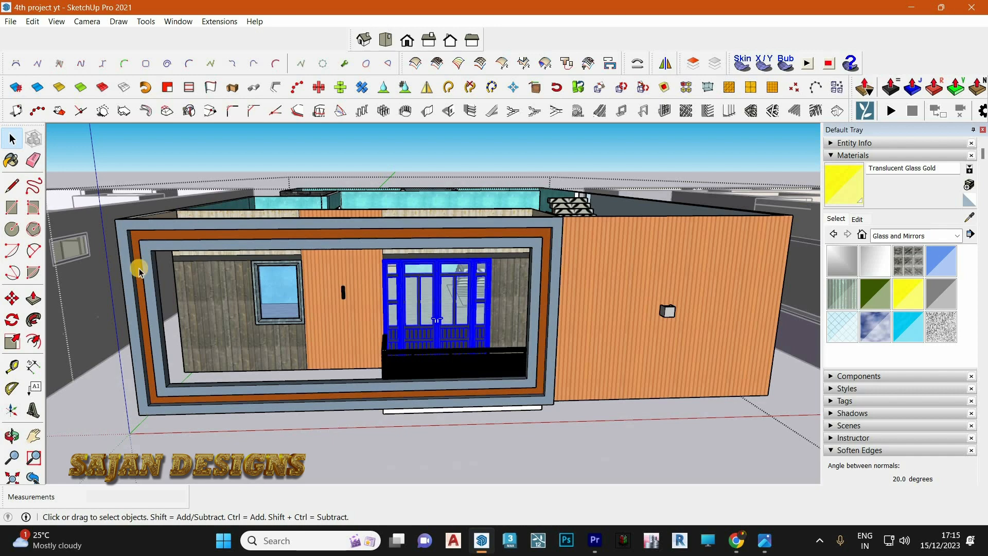
pyautogui.click(12, 339)
pyautogui.scroll(5, 494, 257)
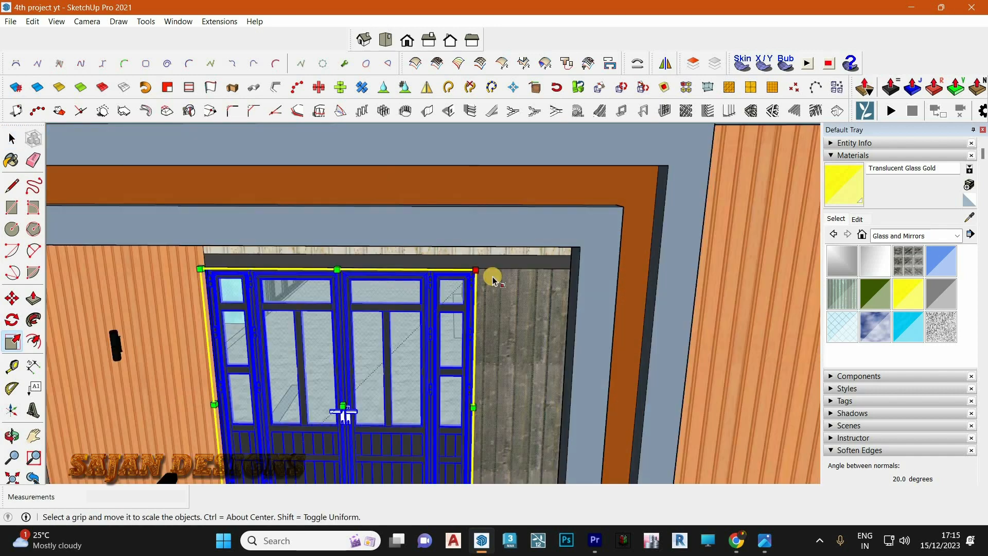
pyautogui.scroll(1, 487, 279)
pyautogui.scroll(2, 326, 268)
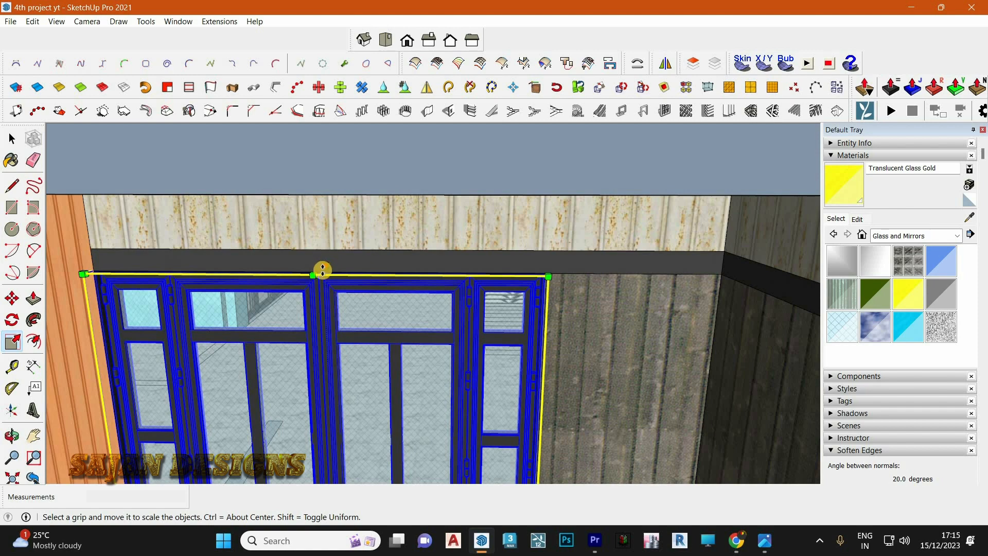
pyautogui.moveTo(317, 252); pyautogui.dragTo(320, 219)
pyautogui.hotkey('ctrl', 'z')
pyautogui.scroll(-3, 427, 315)
pyautogui.scroll(2, 500, 420)
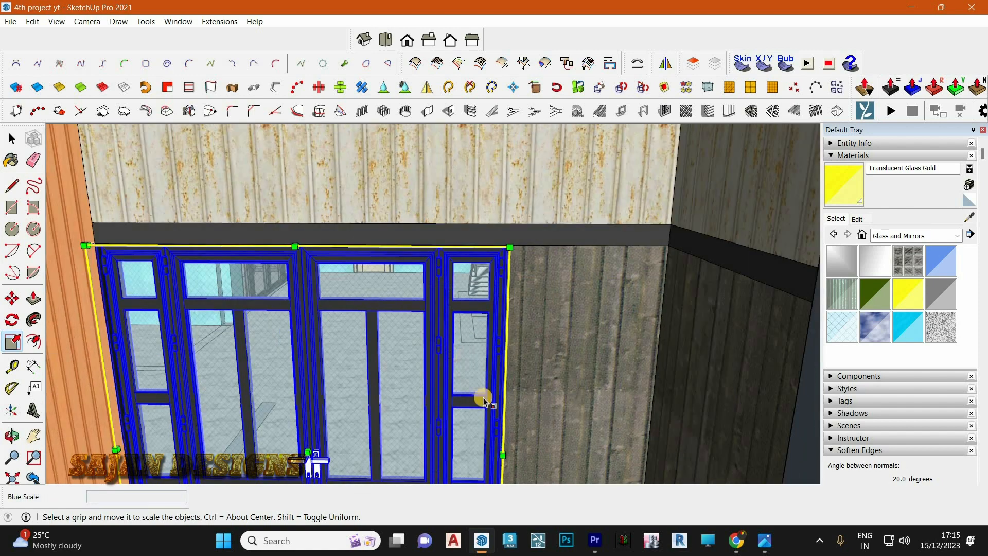
# - Try to narrow the front double door with the Scale tool to about 0.66 of its width about the opposite side
pyautogui.scroll(-3, 486, 401)
pyautogui.moveTo(492, 431); pyautogui.dragTo(489, 419, button='middle')
pyautogui.scroll(3, 481, 416)
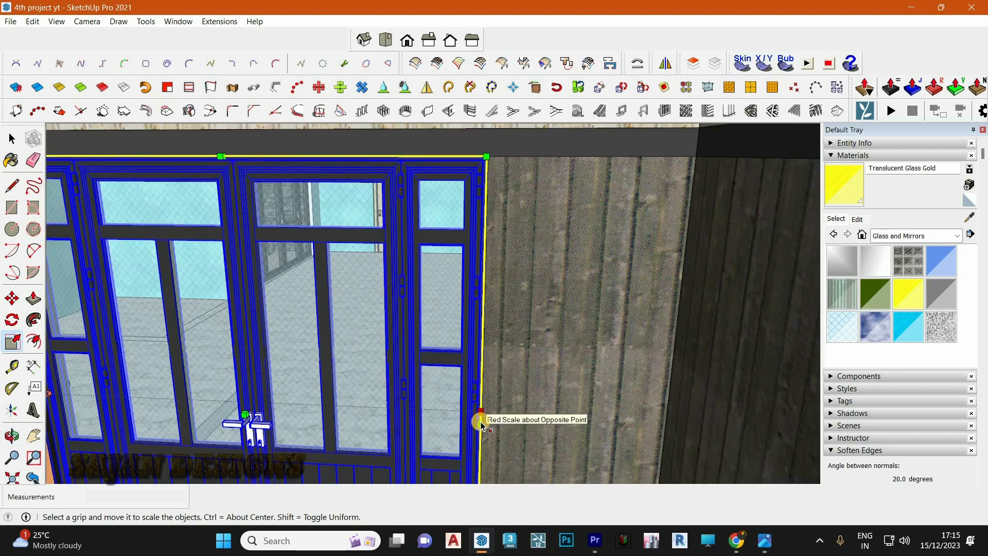
pyautogui.scroll(-1, 480, 417)
pyautogui.scroll(2, 478, 421)
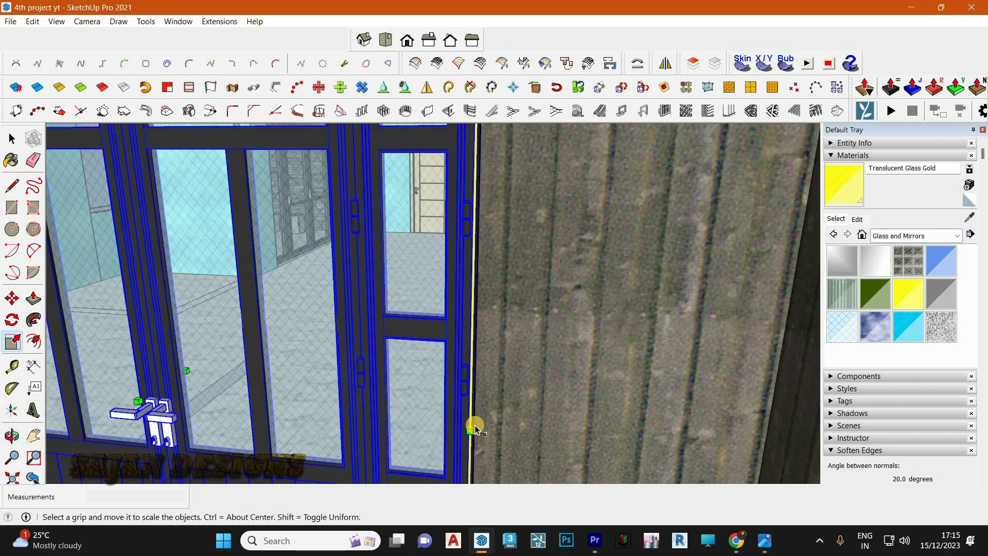
pyautogui.moveTo(536, 437); pyautogui.dragTo(491, 420, button='middle')
pyautogui.moveTo(346, 405); pyautogui.dragTo(517, 300, button='middle')
pyautogui.scroll(-6, 582, 280)
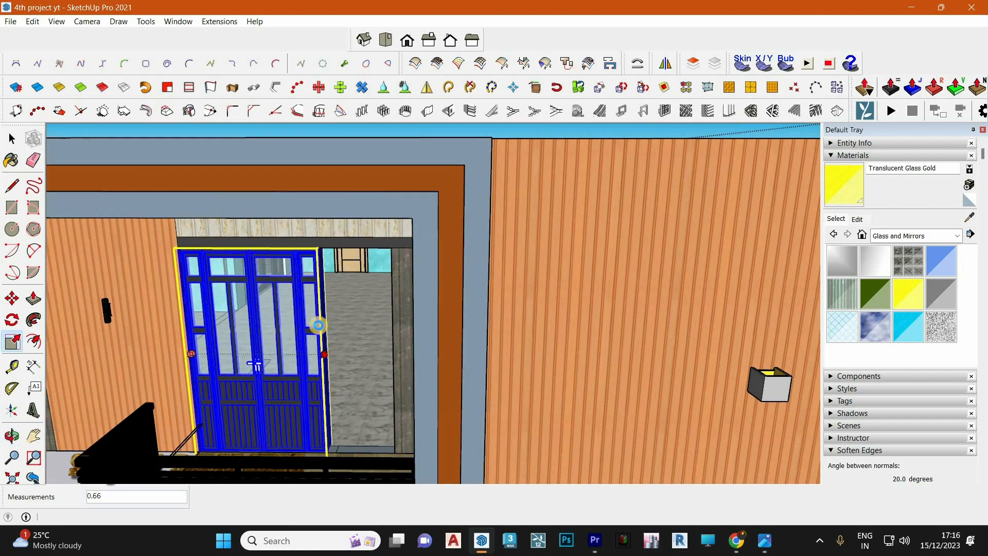
pyautogui.click(391, 309)
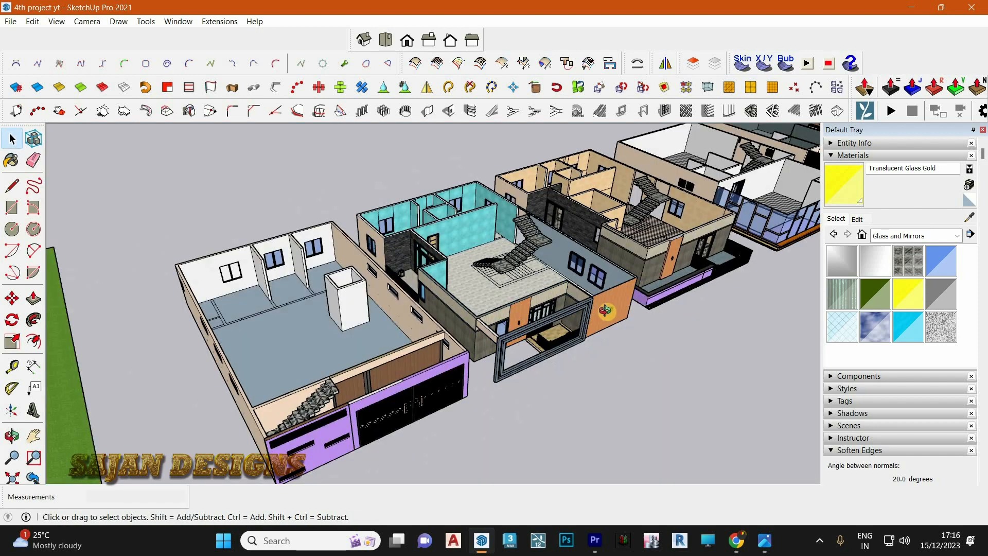
# - Examine the doors, windows and ventilators across the row of floor models from several sides
pyautogui.moveTo(391, 360); pyautogui.dragTo(430, 357, button='middle')
pyautogui.scroll(3, 470, 346)
pyautogui.moveTo(55, 374); pyautogui.dragTo(402, 337, button='middle')
pyautogui.scroll(6, 401, 340)
pyautogui.scroll(-8, 391, 365)
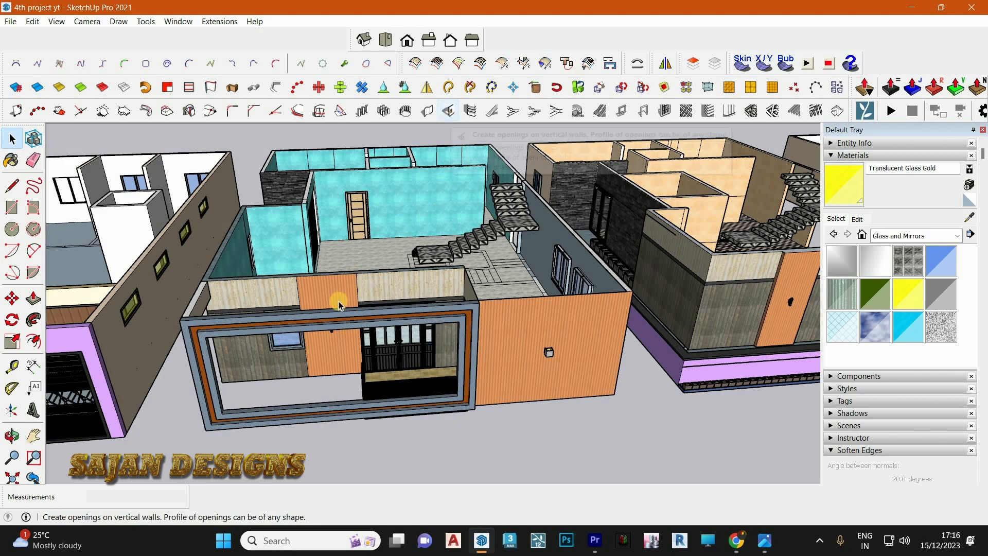
pyautogui.scroll(-5, 339, 304)
pyautogui.moveTo(309, 288); pyautogui.dragTo(474, 276, button='middle')
pyautogui.scroll(-4, 293, 276)
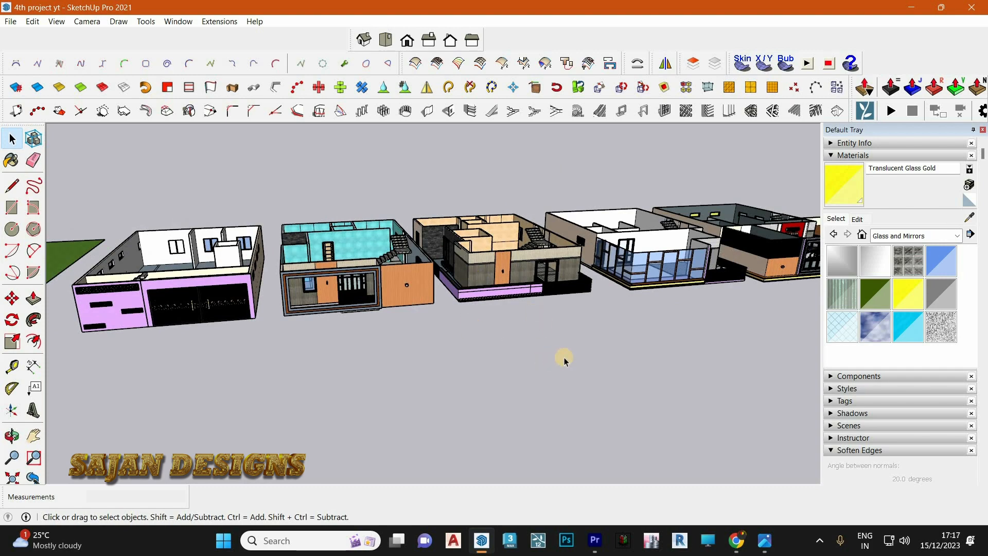
pyautogui.moveTo(535, 361); pyautogui.dragTo(446, 377, button='middle')
pyautogui.scroll(5, 304, 302)
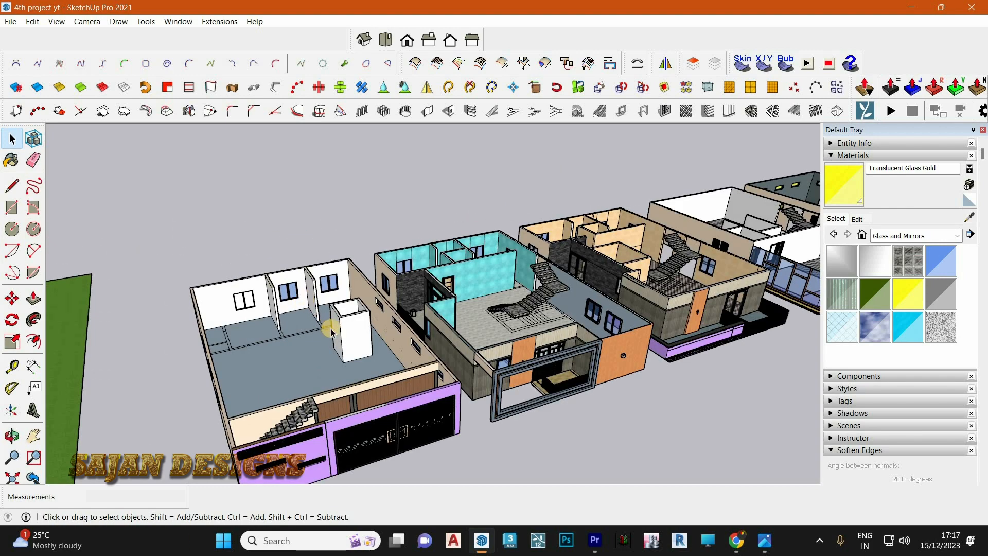
pyautogui.moveTo(192, 326); pyautogui.dragTo(375, 269, button='middle')
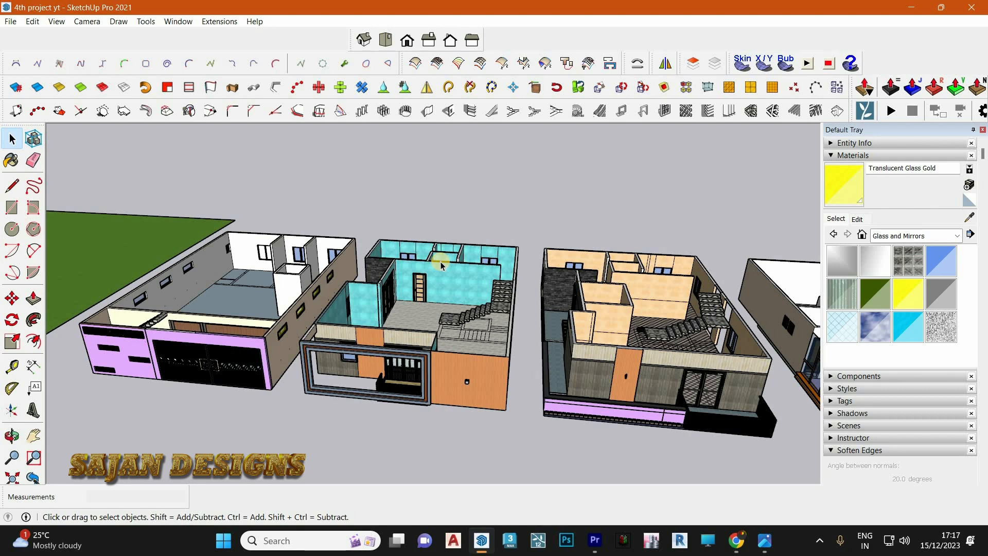
pyautogui.scroll(-3, 443, 276)
pyautogui.scroll(7, 445, 280)
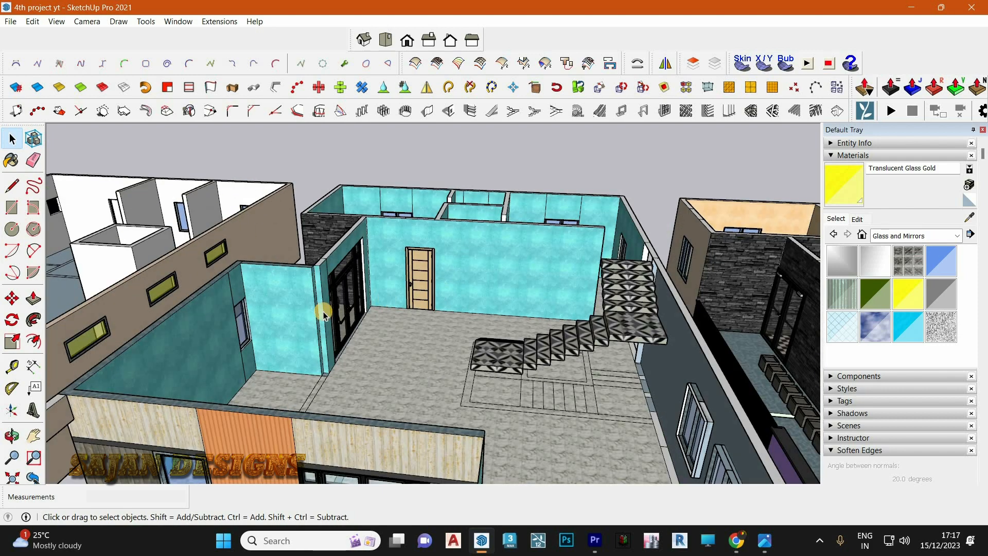
pyautogui.scroll(-3, 445, 286)
pyautogui.scroll(-5, 453, 298)
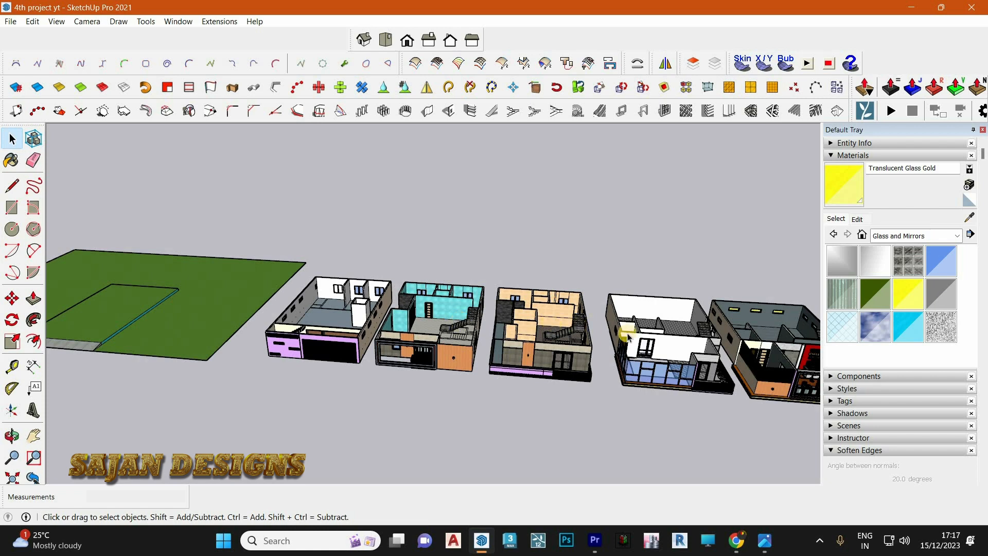
# - Compare the assembled multi-storey building on its green plot with the finished render in the image 1.png
pyautogui.scroll(-8, 640, 334)
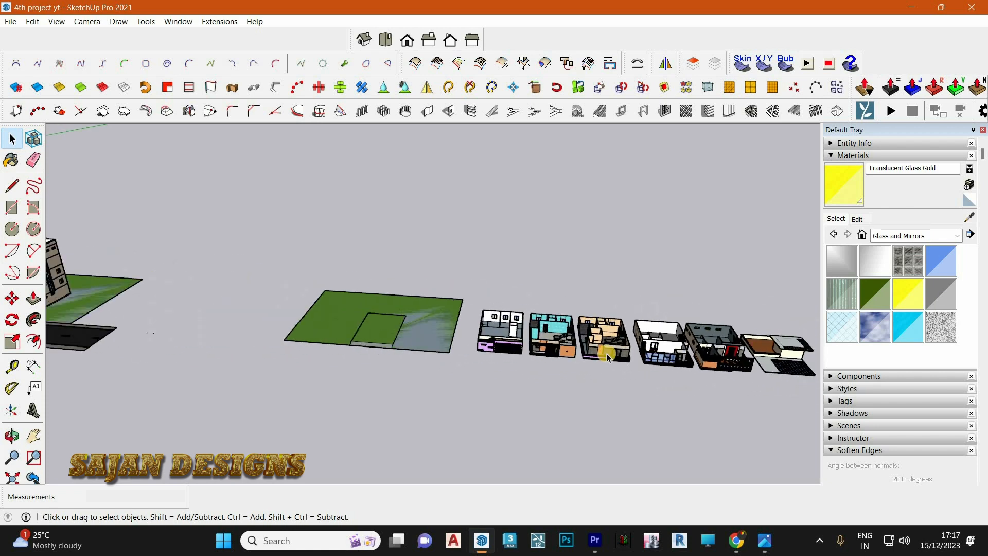
pyautogui.scroll(-5, 652, 337)
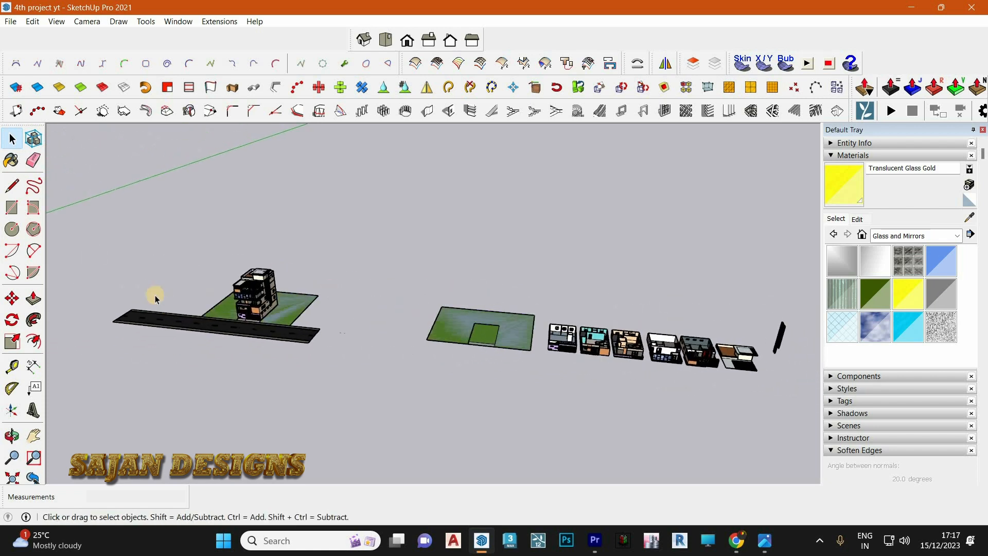
pyautogui.scroll(5, 283, 285)
pyautogui.scroll(6, 284, 286)
pyautogui.moveTo(256, 220); pyautogui.dragTo(425, 360, button='middle')
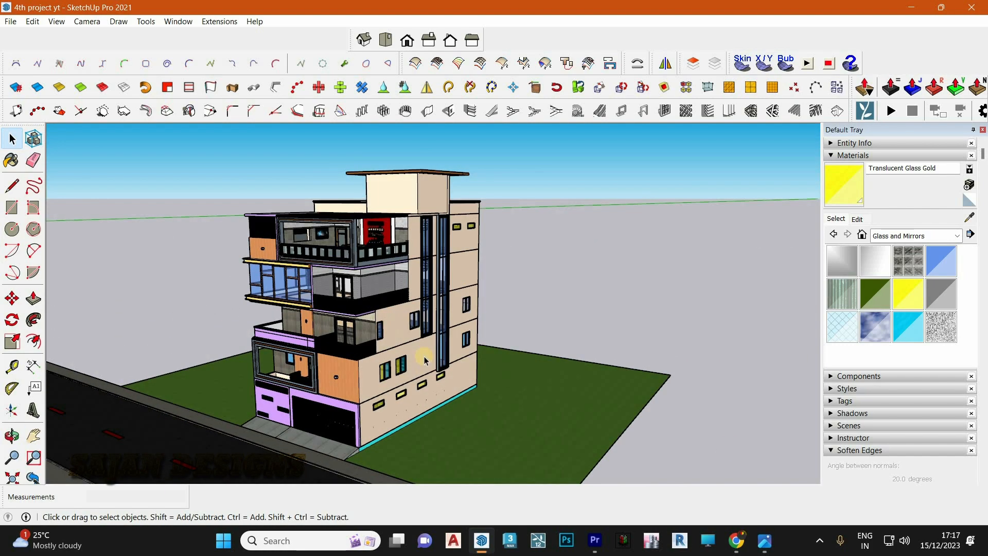
pyautogui.click(764, 540)
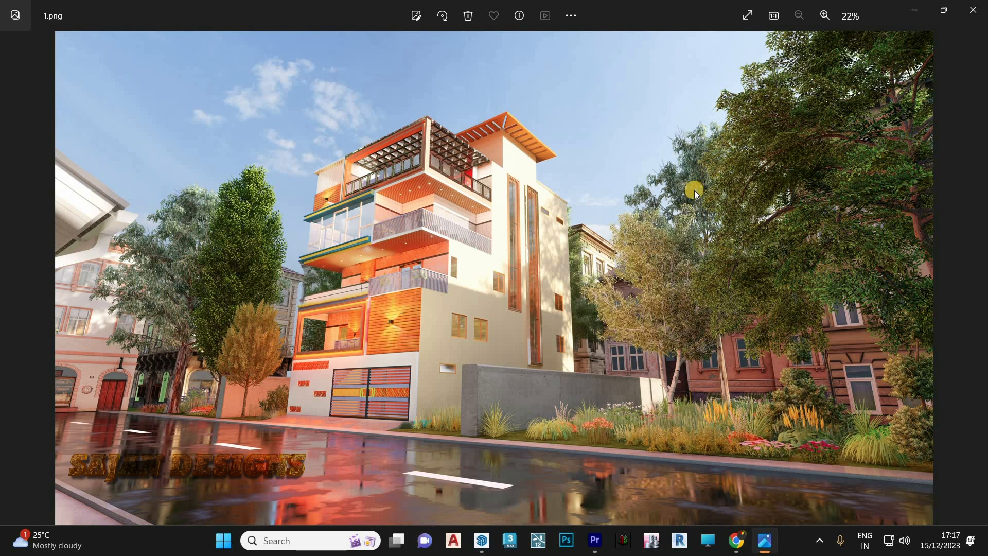
pyautogui.click(910, 10)
pyautogui.scroll(7, 561, 325)
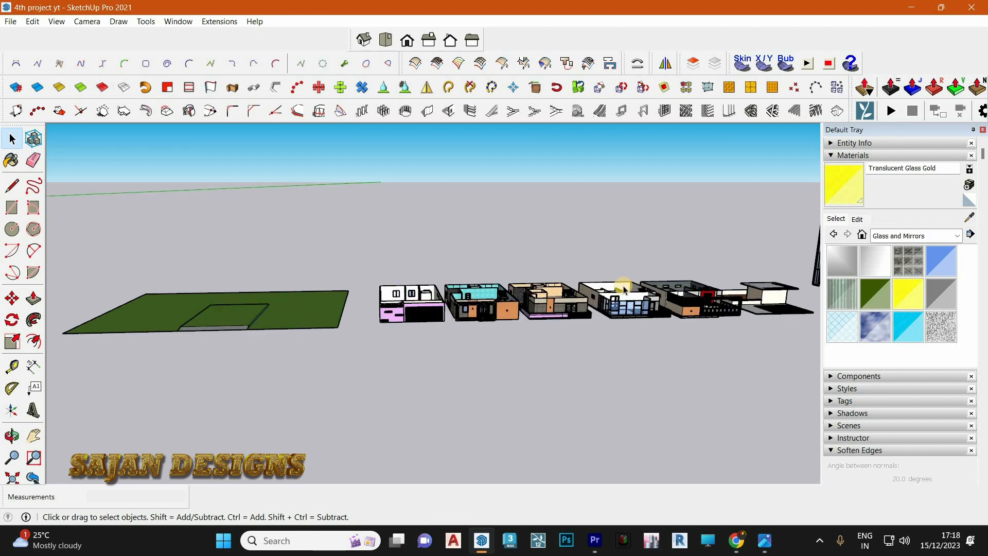
pyautogui.scroll(3, 623, 290)
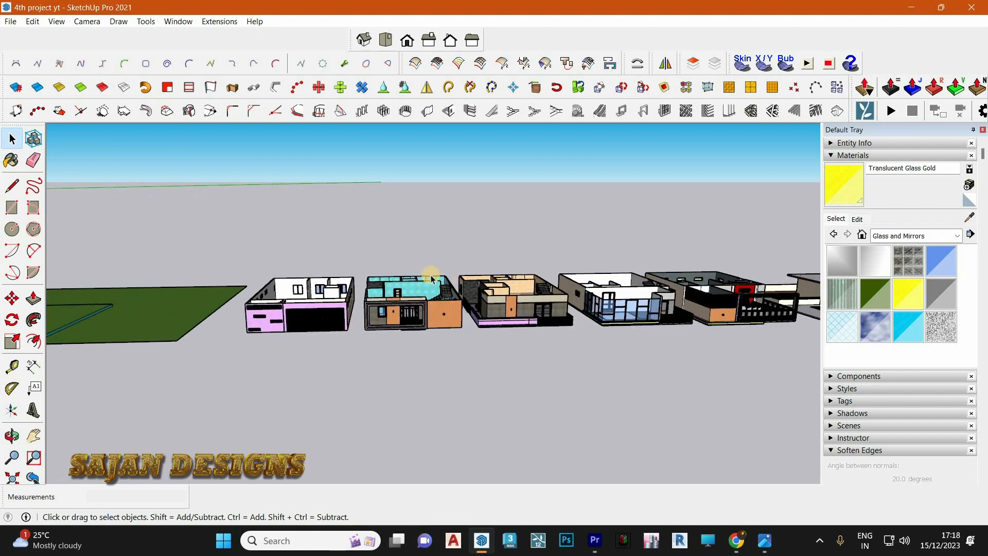
pyautogui.scroll(5, 371, 268)
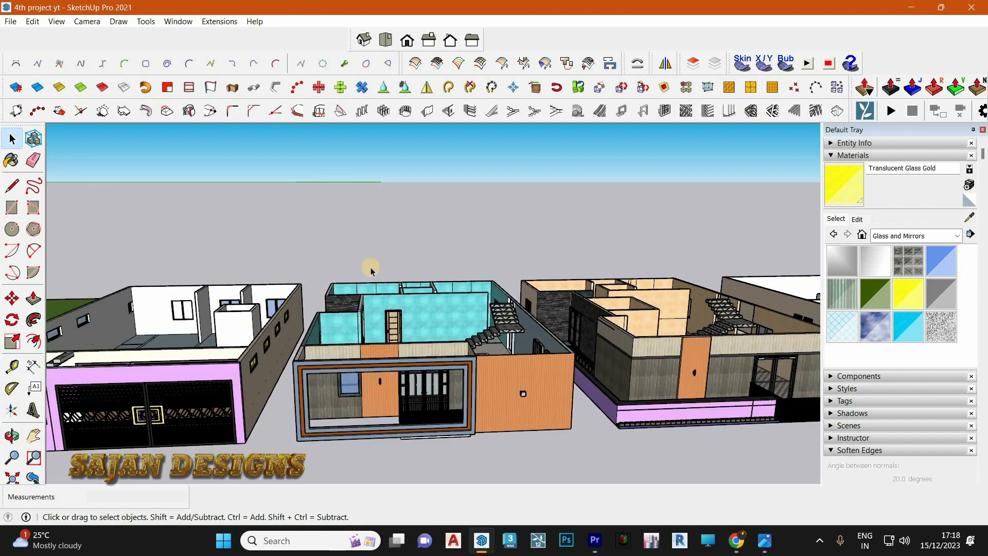